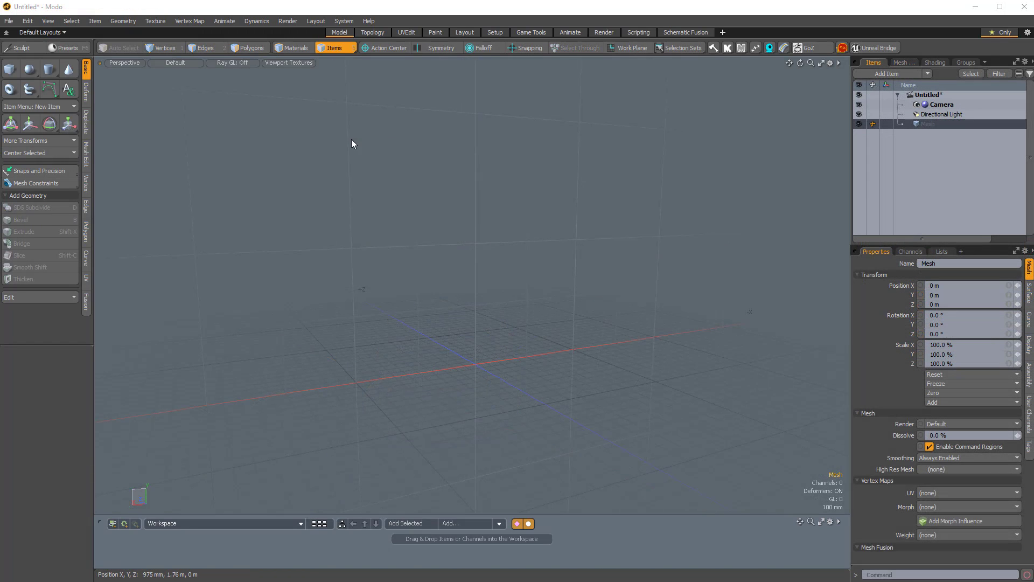
Step: Rename the mesh item as Spring_Geo
double_click(939, 124)
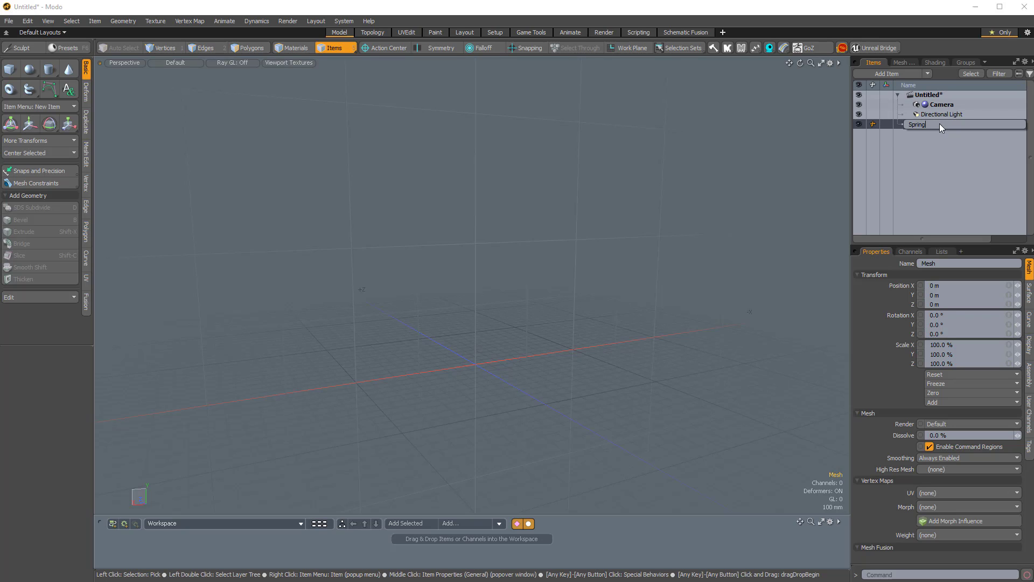
type("Spring_Geo")
key("Return")
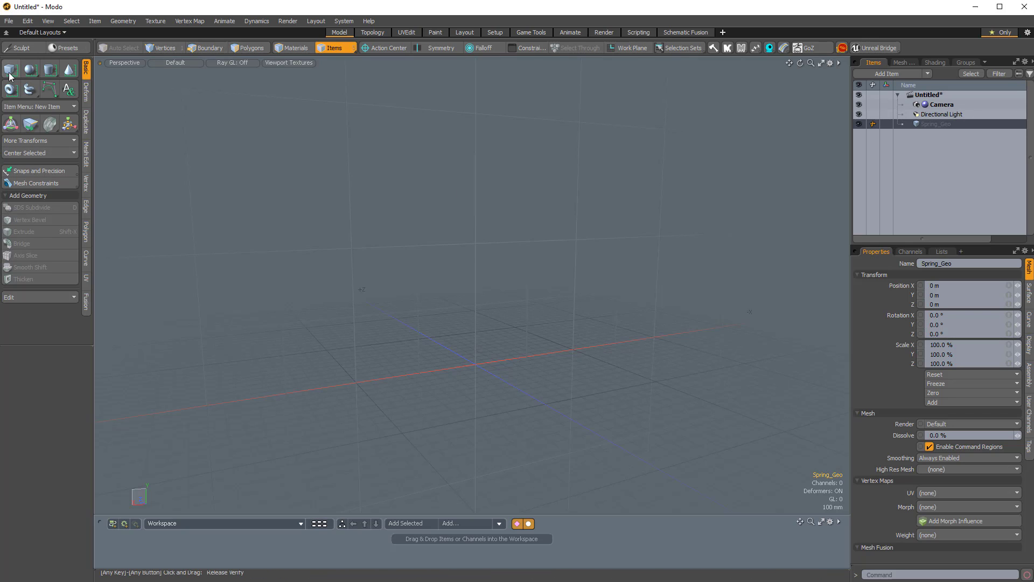
Step: Add a unit cube to Spring_Geo and delete every polygon except its top face
left_click(9, 69)
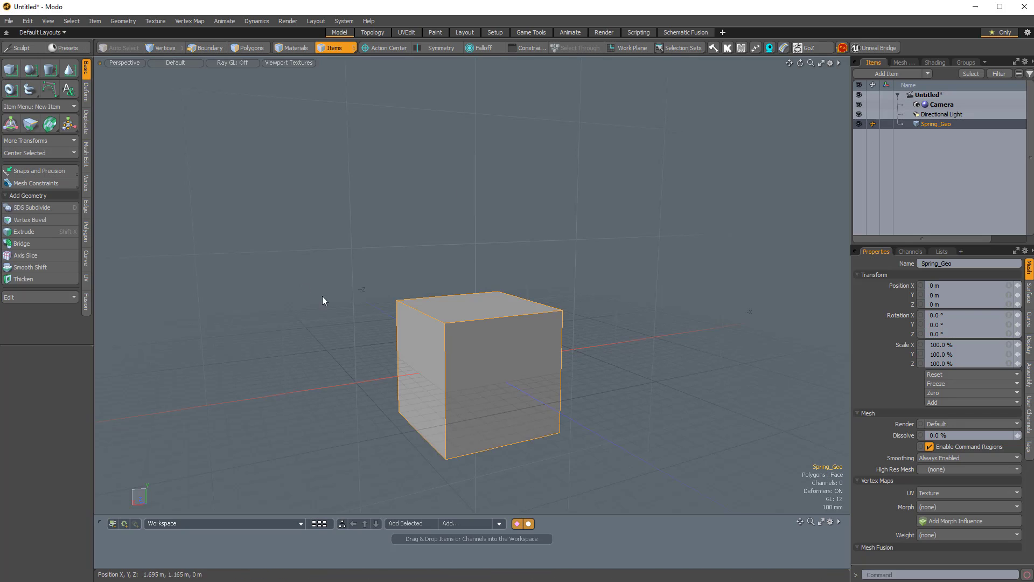
key("3")
left_click(494, 303)
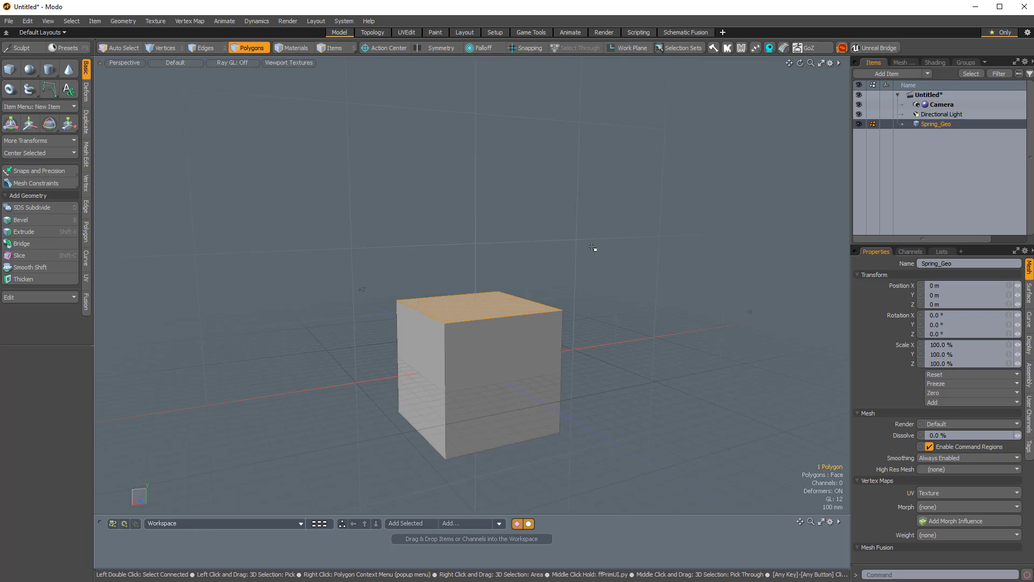
key("bracketleft")
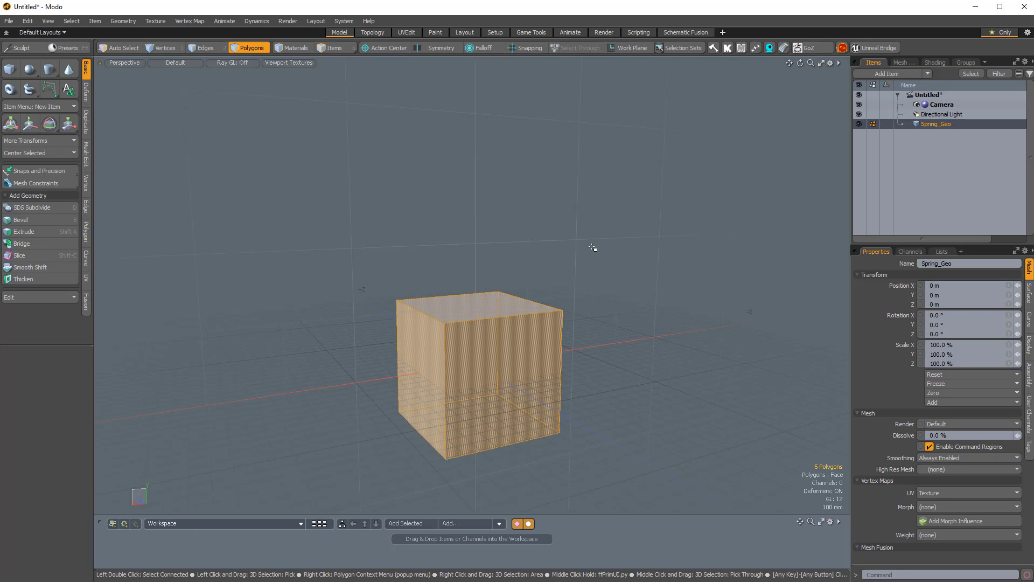
key("Delete")
left_click_drag(507, 322, 512, 387, "alt")
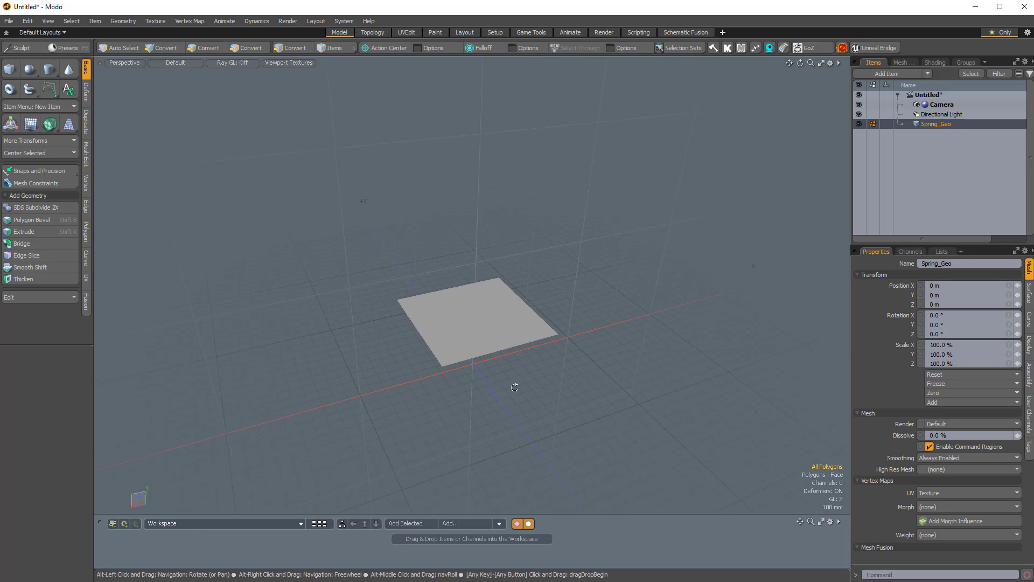
Step: Center the remaining square polygon on the origin and subdivide it with the Catmull-Clark method
left_click(484, 321)
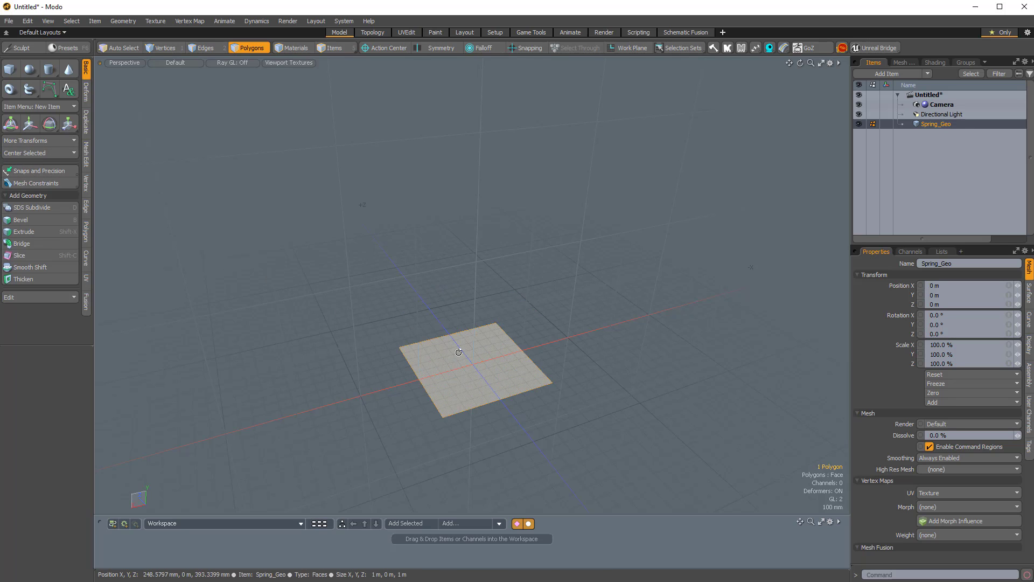
left_click_drag(519, 381, 542, 370, "alt")
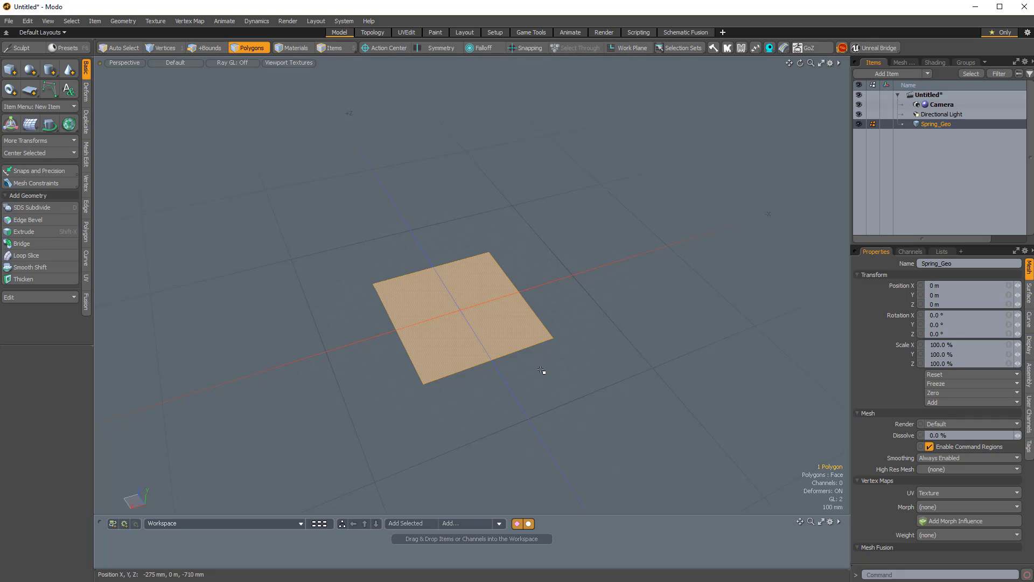
key("shift+d")
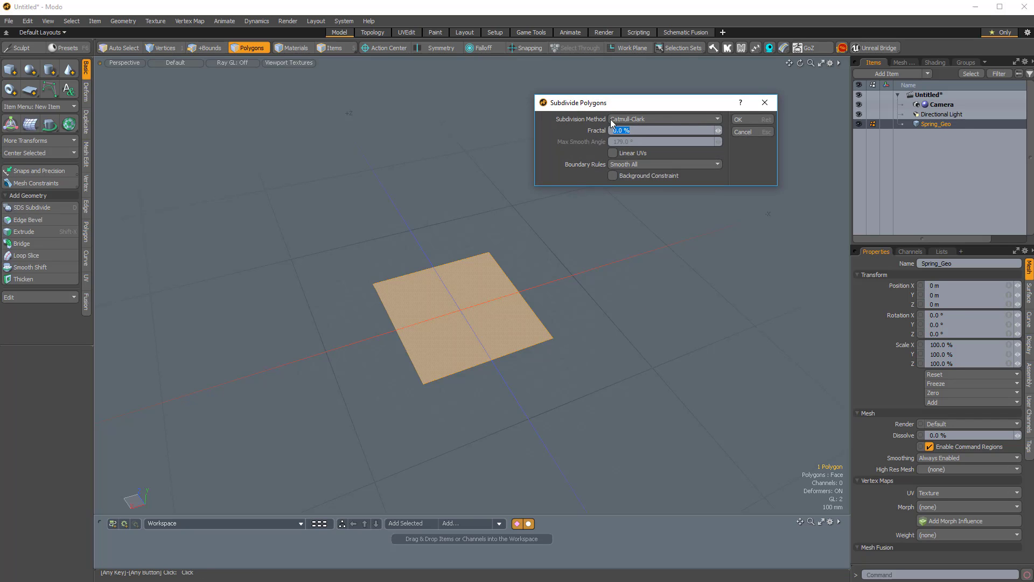
left_click(746, 119)
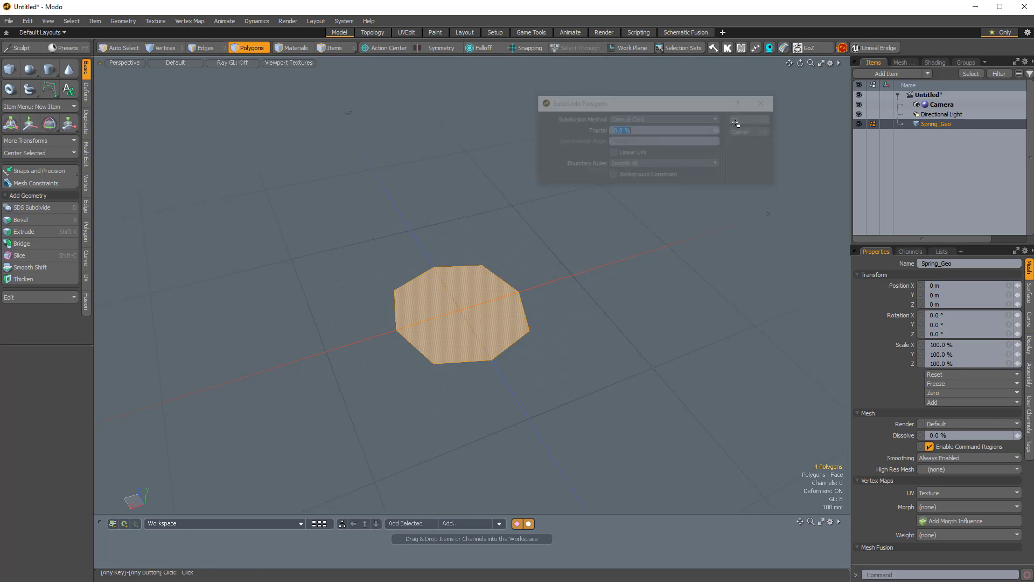
Step: Bevel the four polygons as one group with an inset of about 298 mm and no shift
left_click_drag(541, 269, 584, 346, "alt")
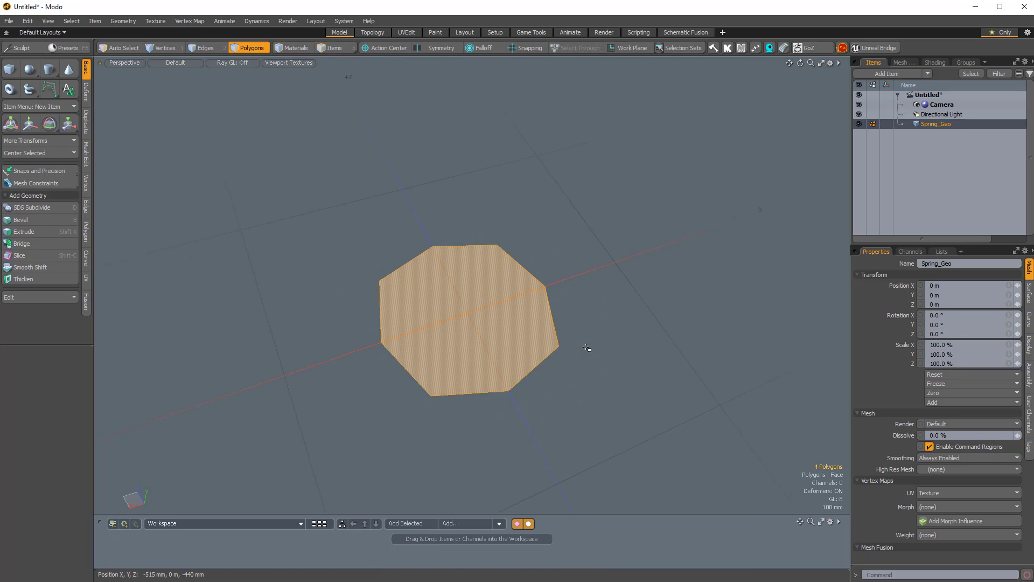
key("b")
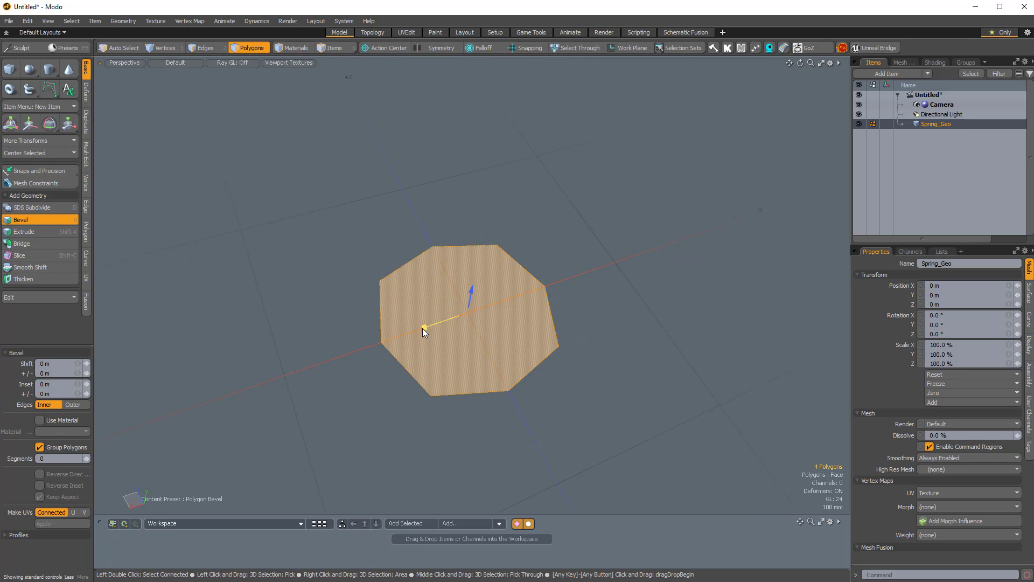
left_click_drag(422, 328, 436, 323)
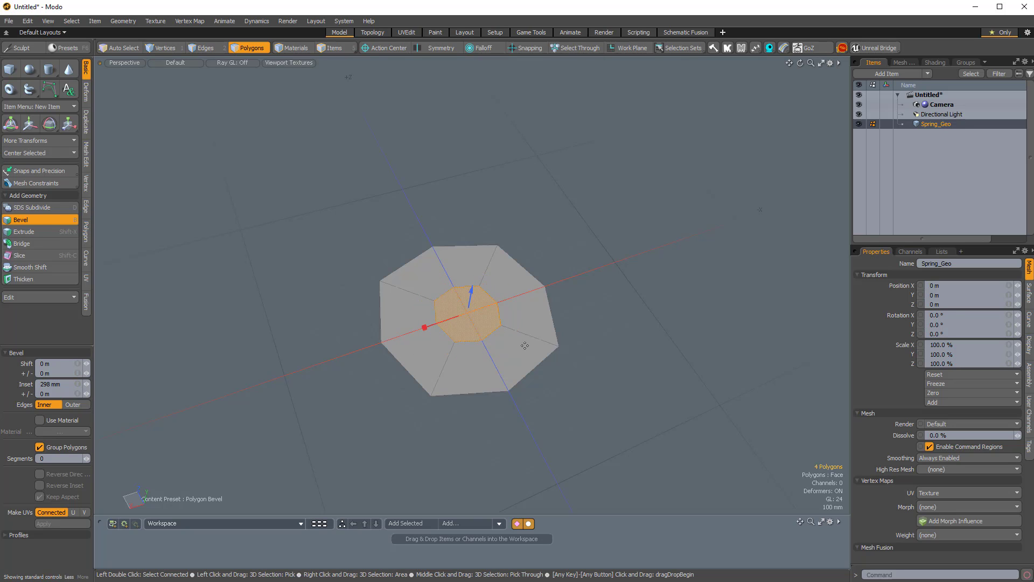
Step: Radially align the outer edge loop to a circle of about 515 mm radius and convert the mesh to Catmull-Clark subdivision
key("2")
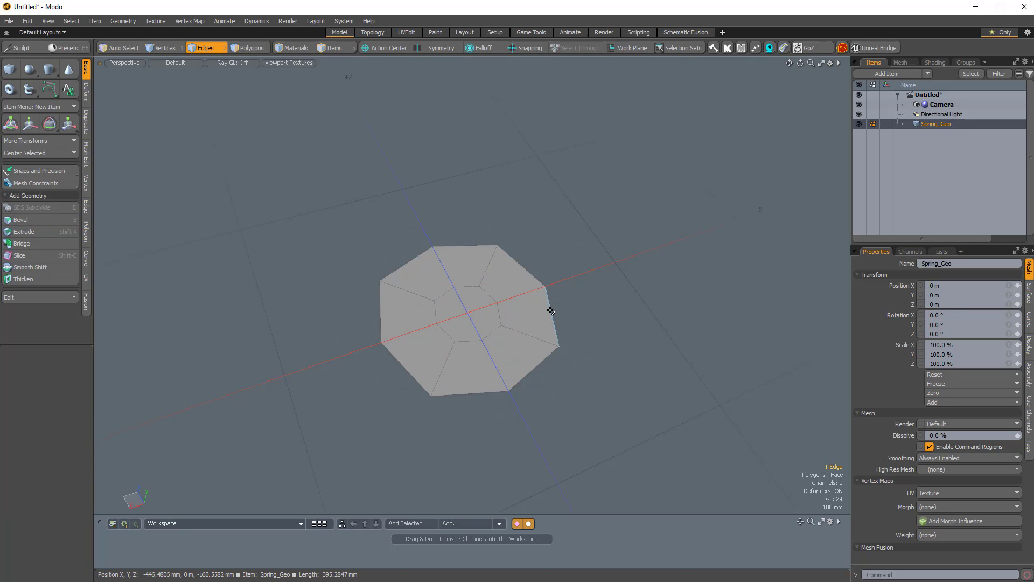
double_click(550, 310)
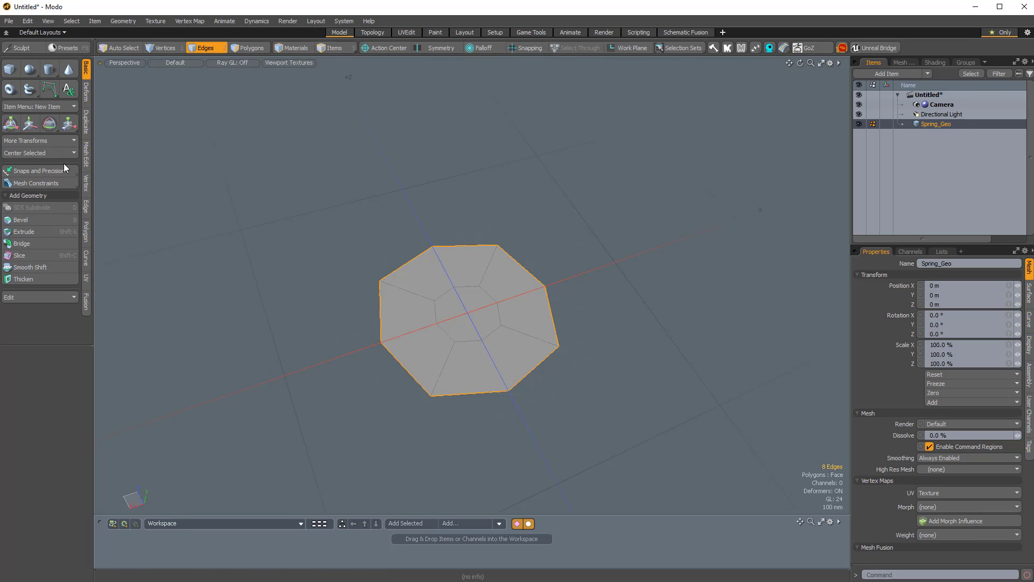
left_click(87, 92)
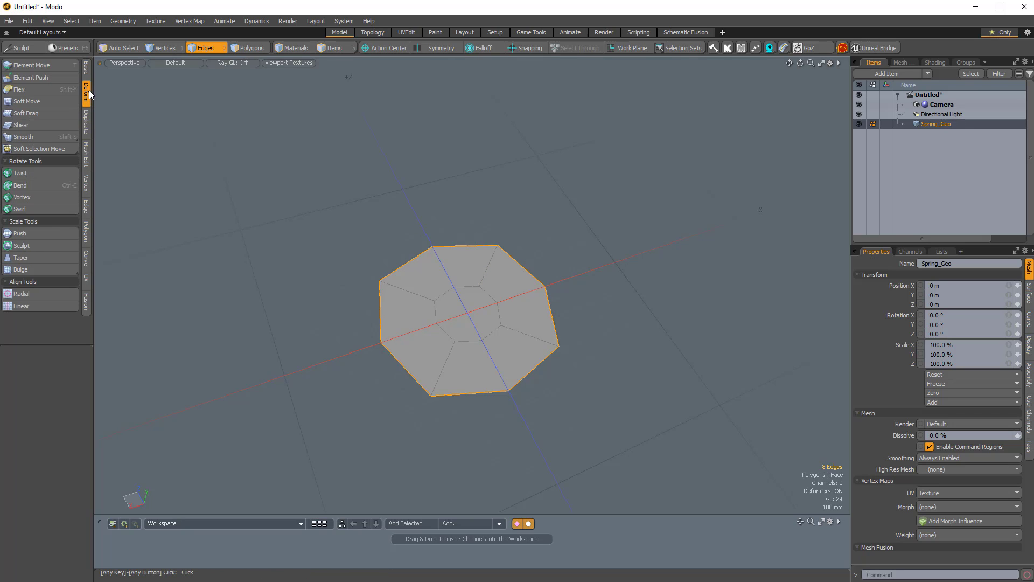
left_click(45, 293)
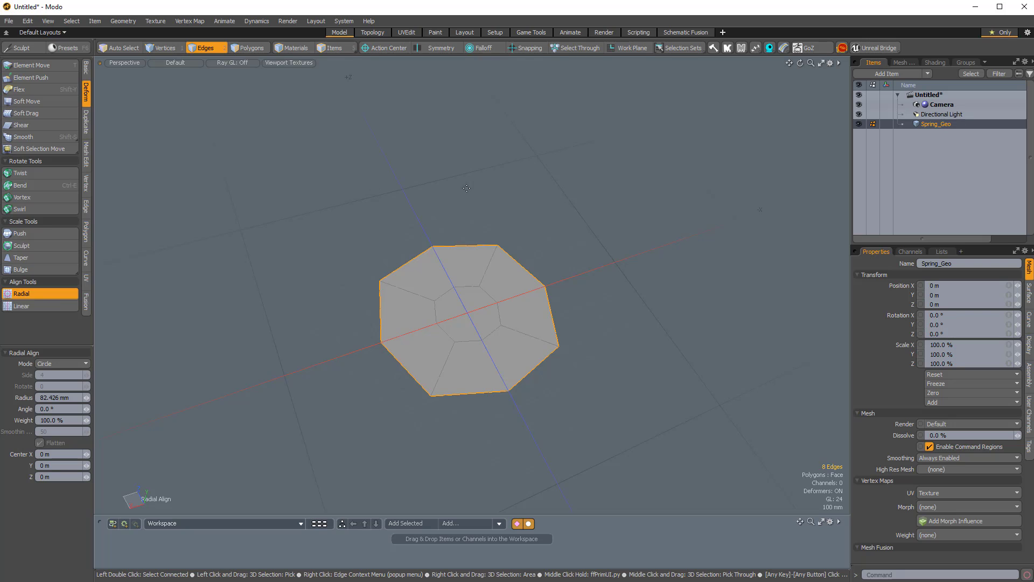
left_click_drag(559, 273, 513, 376)
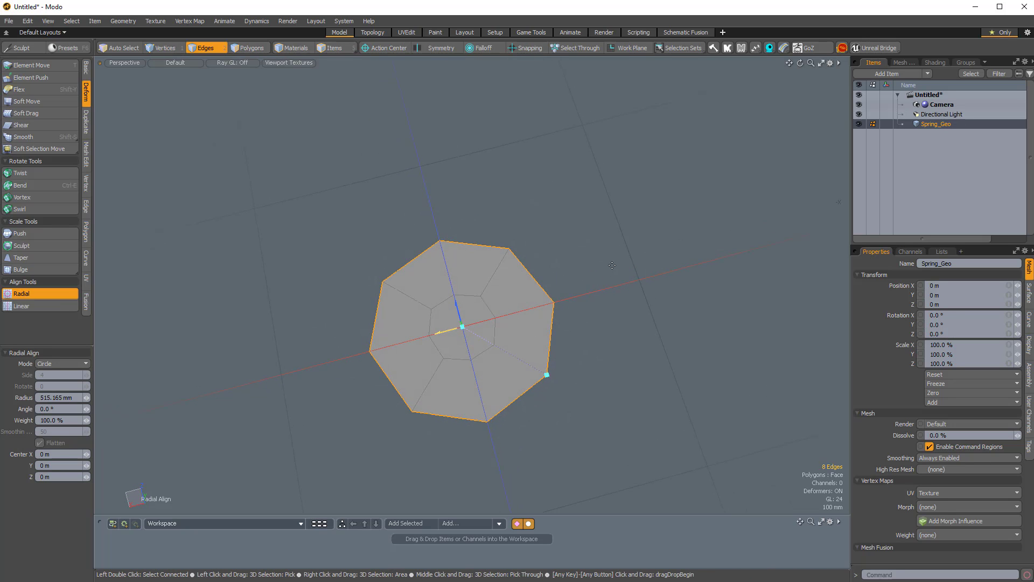
key("Tab")
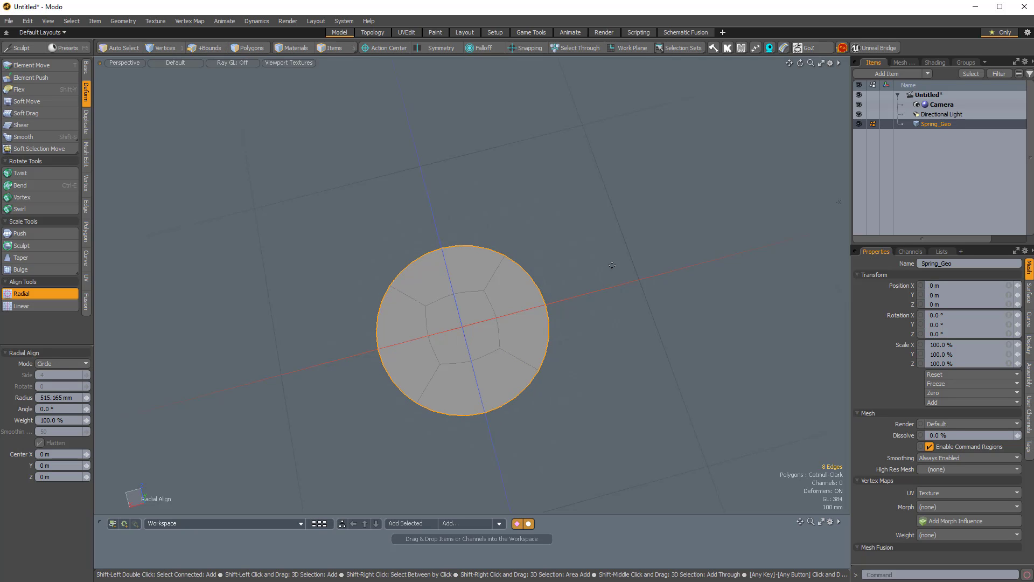
Step: Select all of the disc's polygons, scale the disc down uniformly, and clear the selection
left_click_drag(520, 347, 548, 375, "alt")
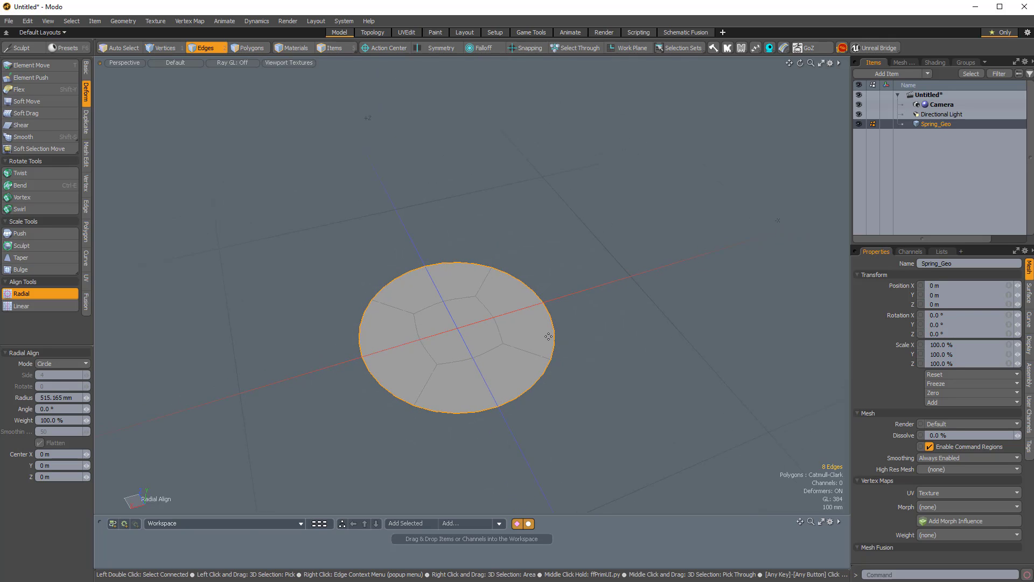
key("3")
double_click(525, 327)
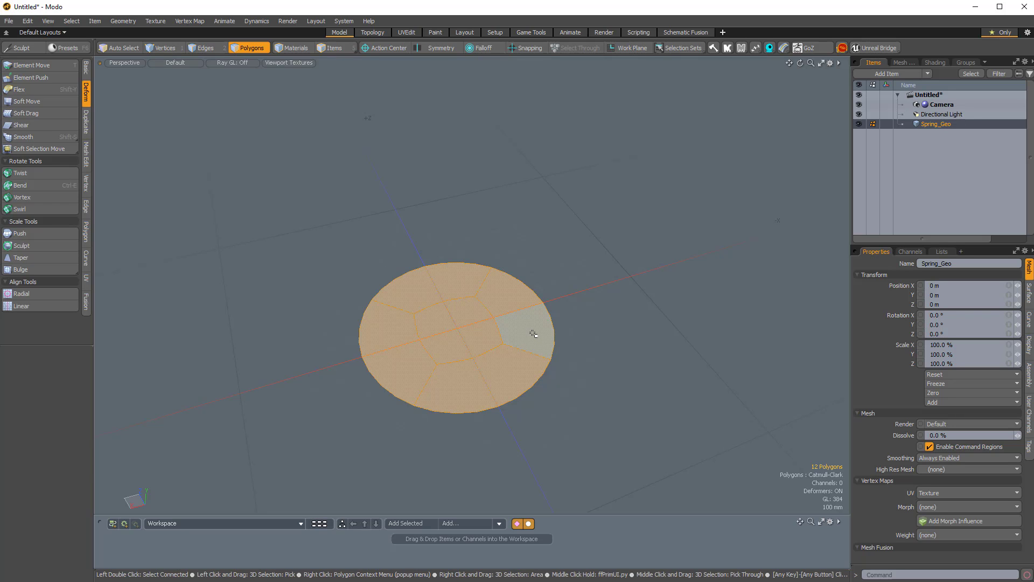
key("y")
mouse_move(411, 312)
left_mouse_down("alt")
mouse_move(429, 302)
mouse_move(397, 313)
left_mouse_up("alt")
mouse_move(504, 338)
left_mouse_down("ctrl+alt")
mouse_move(531, 344)
mouse_move(521, 340)
left_mouse_up("ctrl+alt")
key("space")
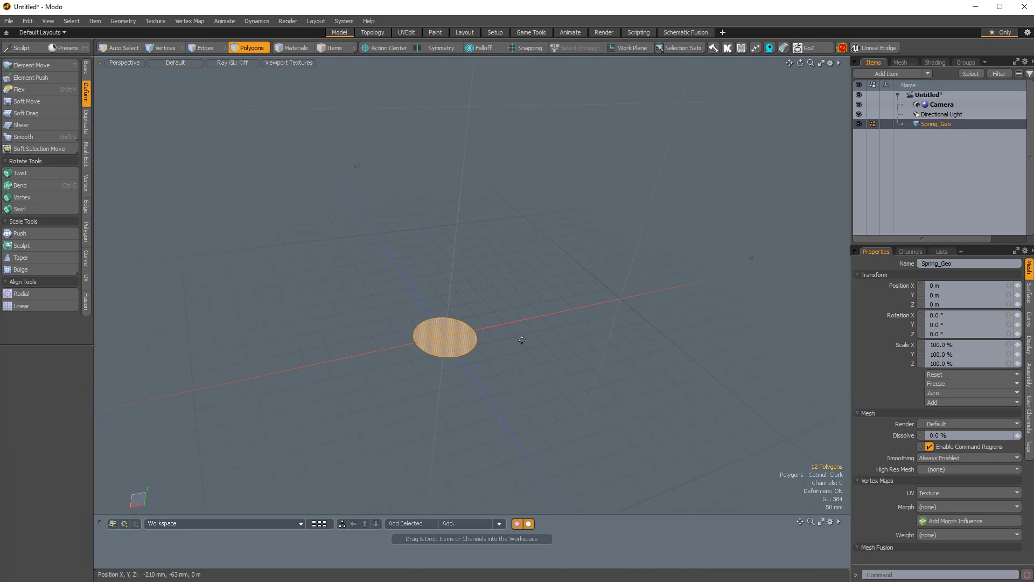
left_click(522, 340)
left_click_drag(561, 339, 535, 380, "alt")
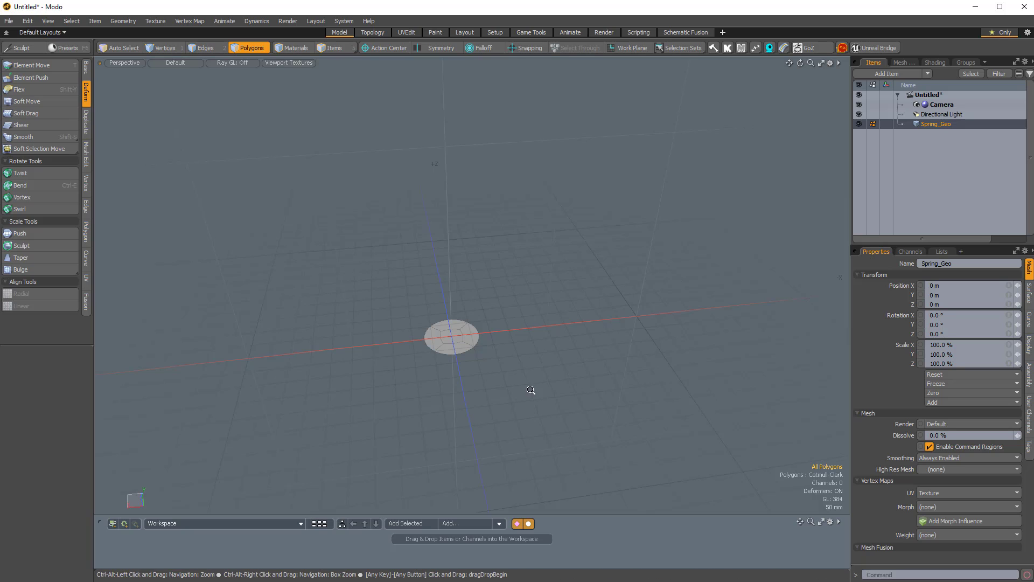
left_click_drag(530, 389, 479, 342, "alt")
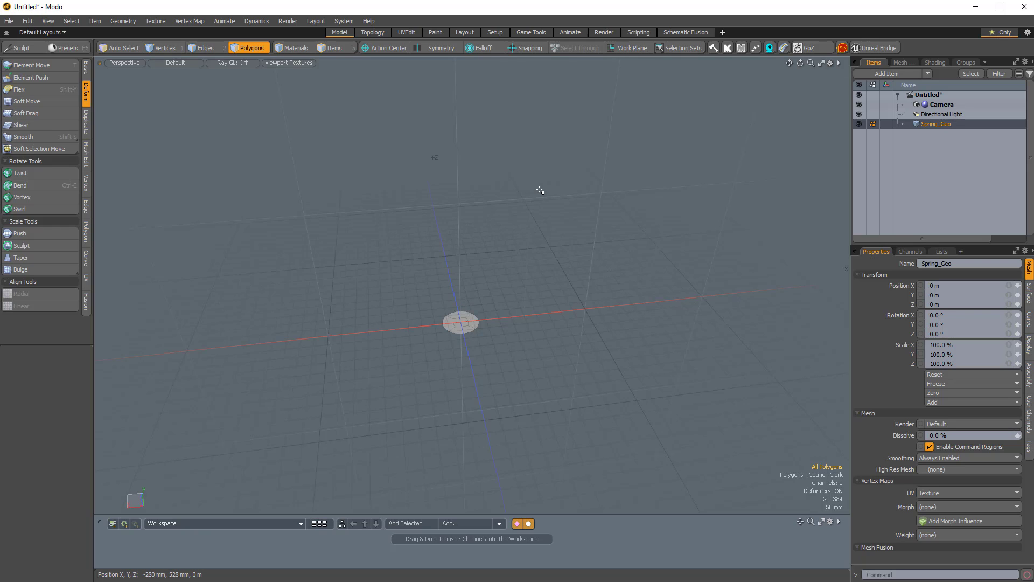
Step: Open the preset browser and collapse the expanded Assets and Modo Assets directories
key("F6")
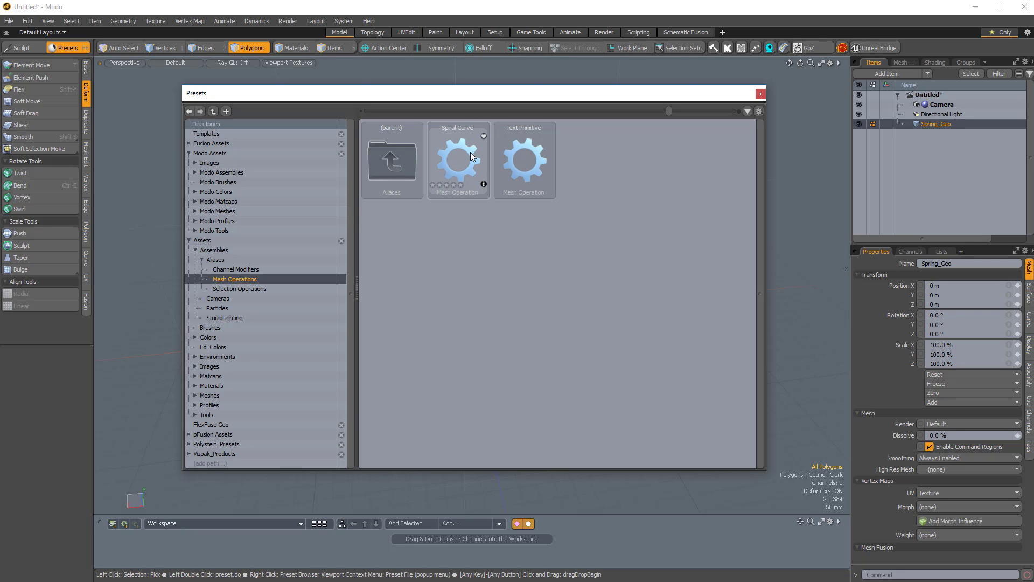
left_click(203, 257)
left_click(196, 250)
left_click(190, 240)
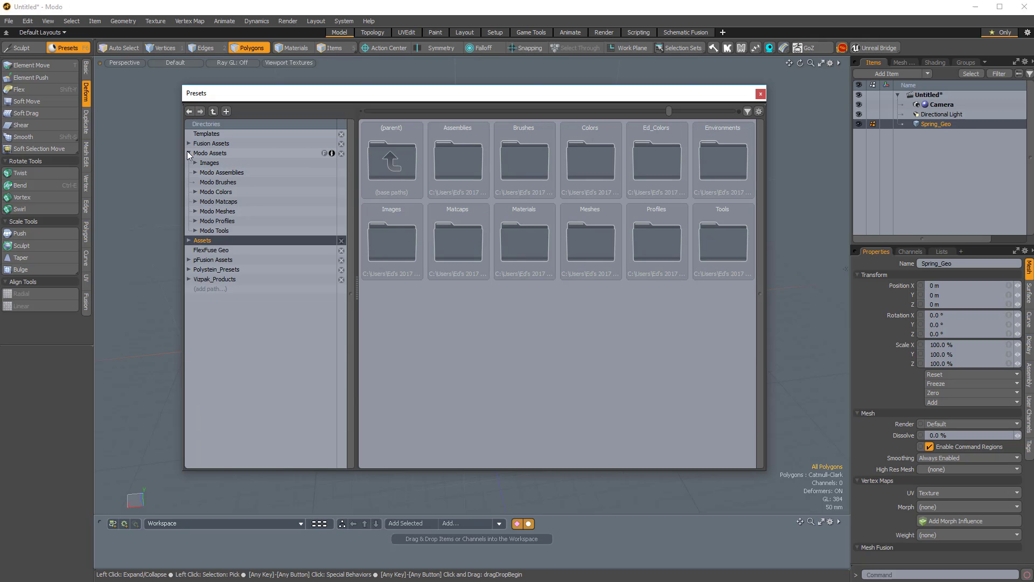
left_click(188, 153)
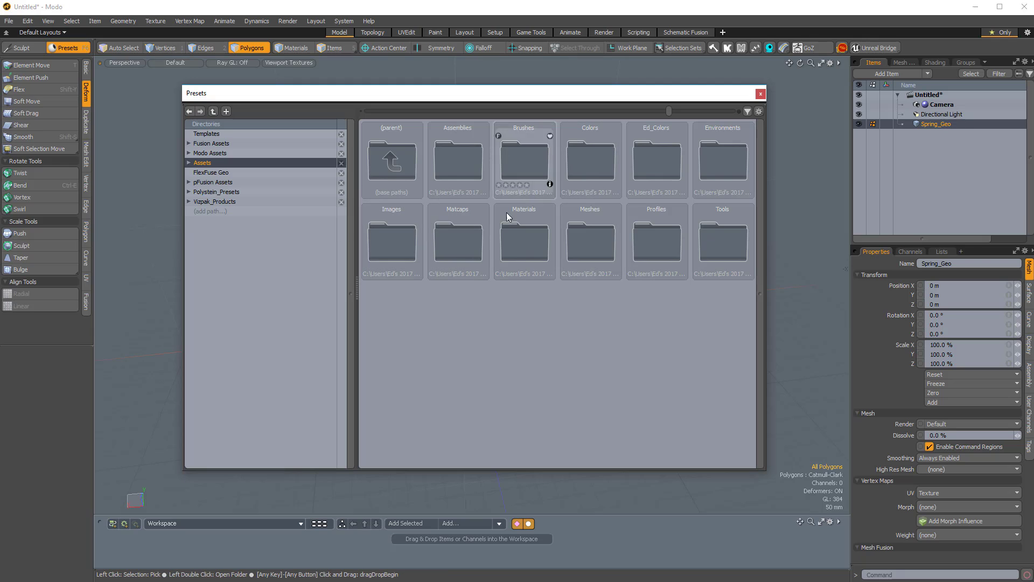
Step: Set the preset browser's Folders as Thumbnails option to Never and restore it to Always
left_click(760, 112)
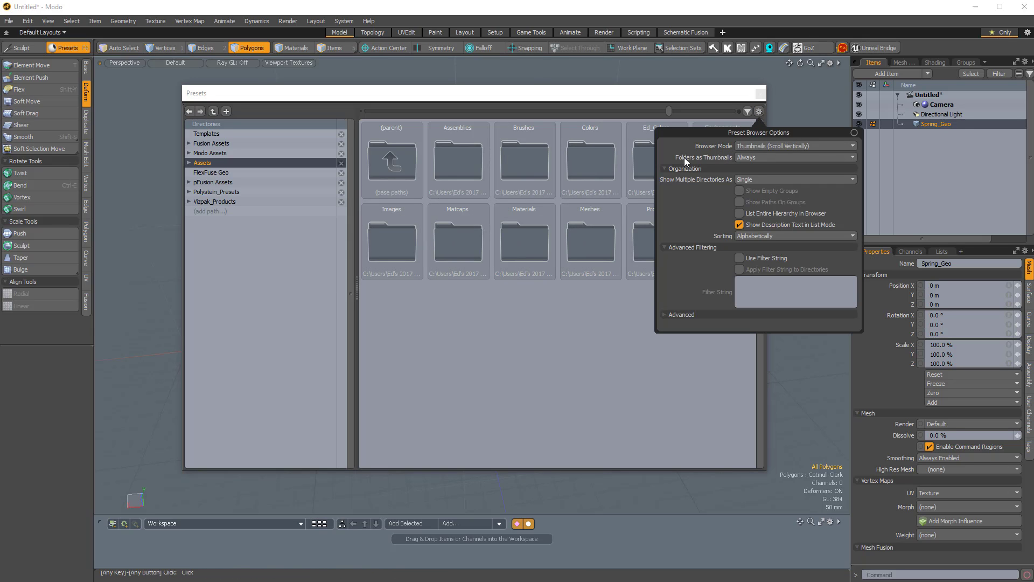
left_click(742, 157)
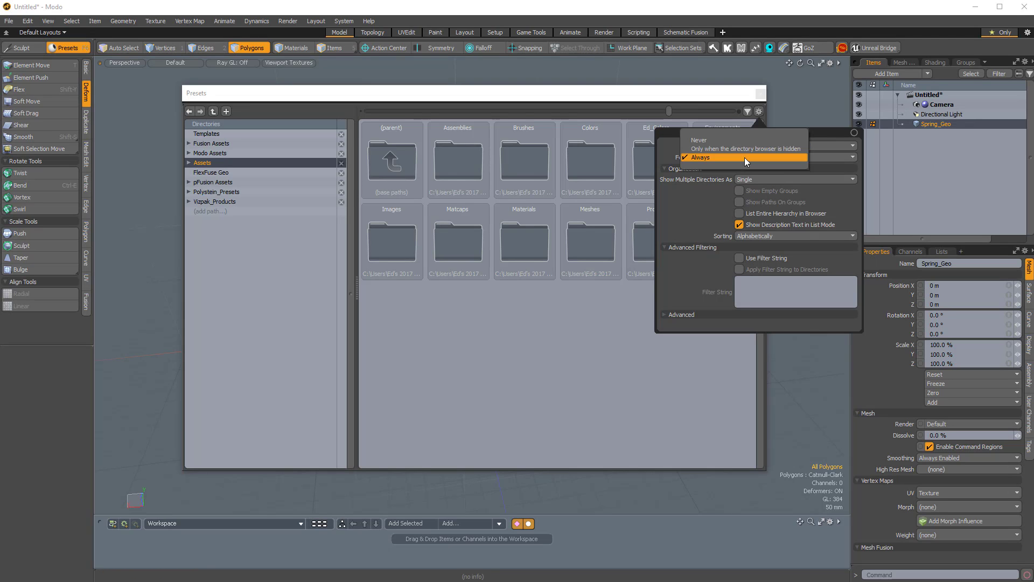
left_click(699, 140)
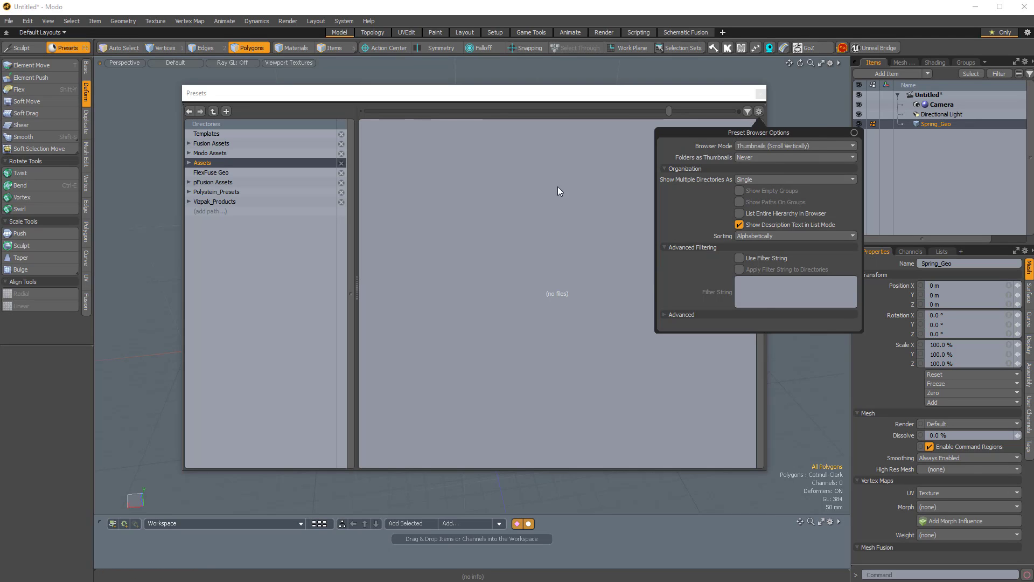
left_click(759, 111)
left_click(748, 158)
left_click(748, 176)
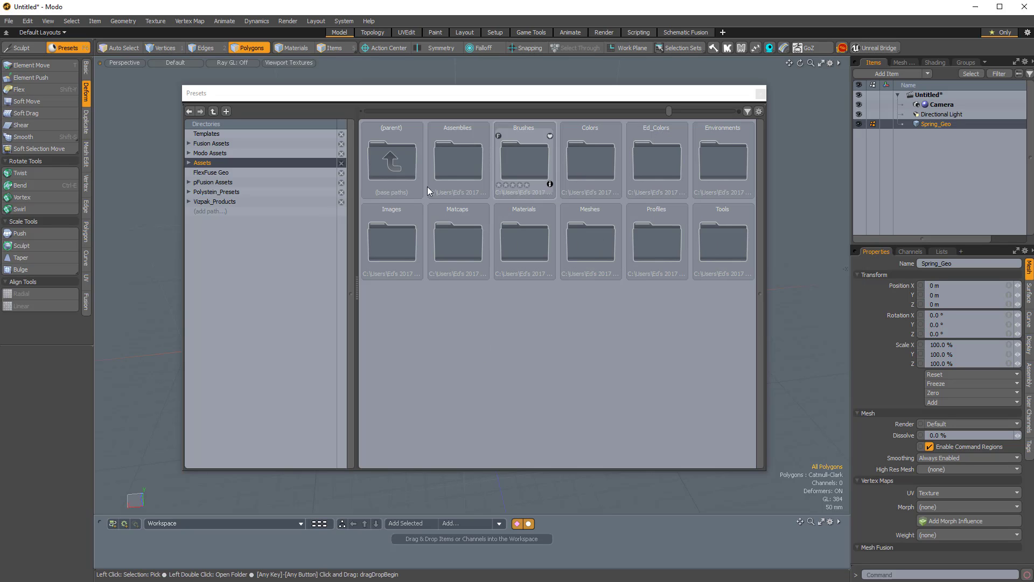
Step: Browse the presets to Assets, Assemblies, Aliases, Mesh Operations and select the Spiral Curve mesh operation
left_click(188, 161)
left_click(196, 171)
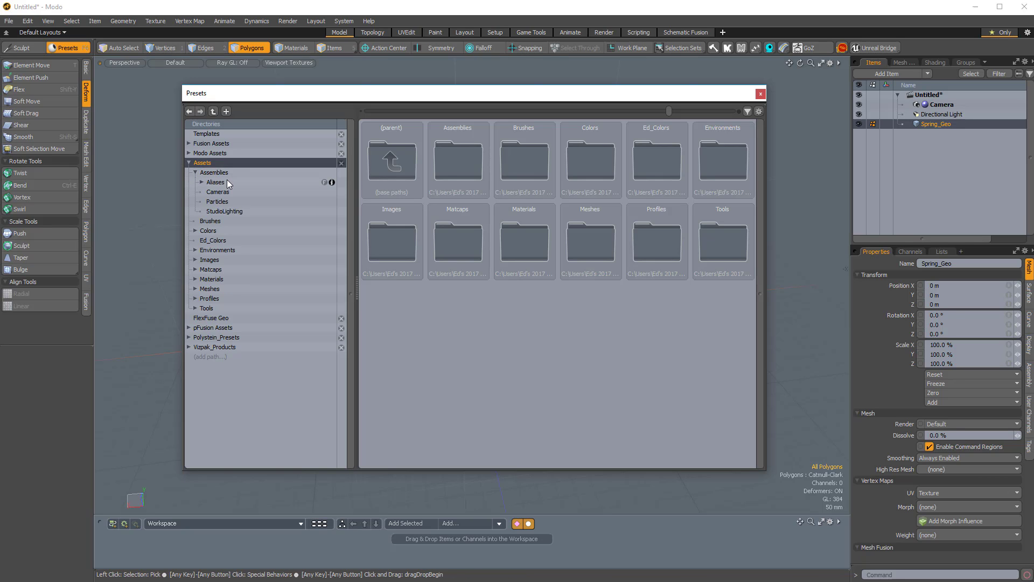
left_click(214, 182)
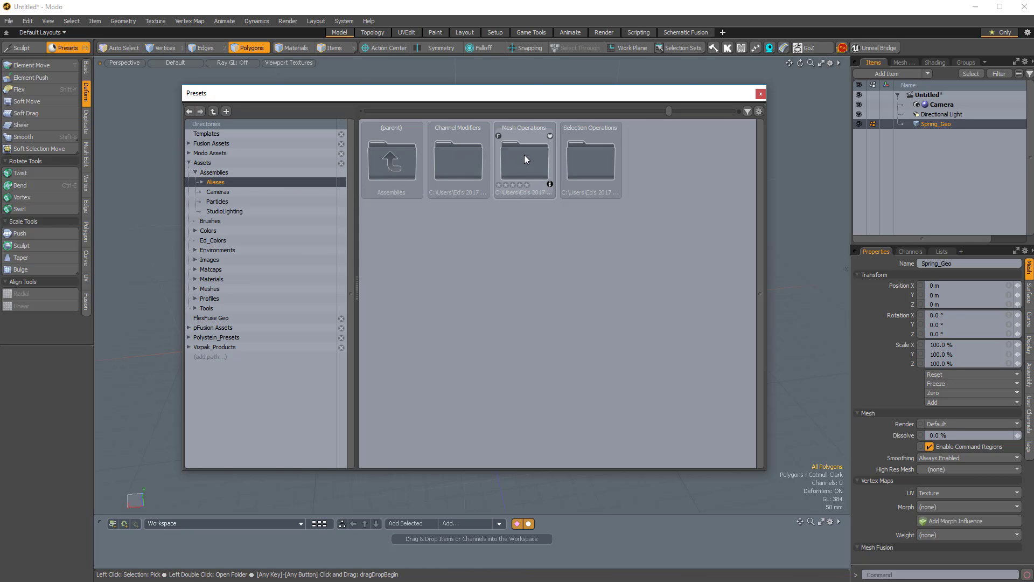
double_click(520, 158)
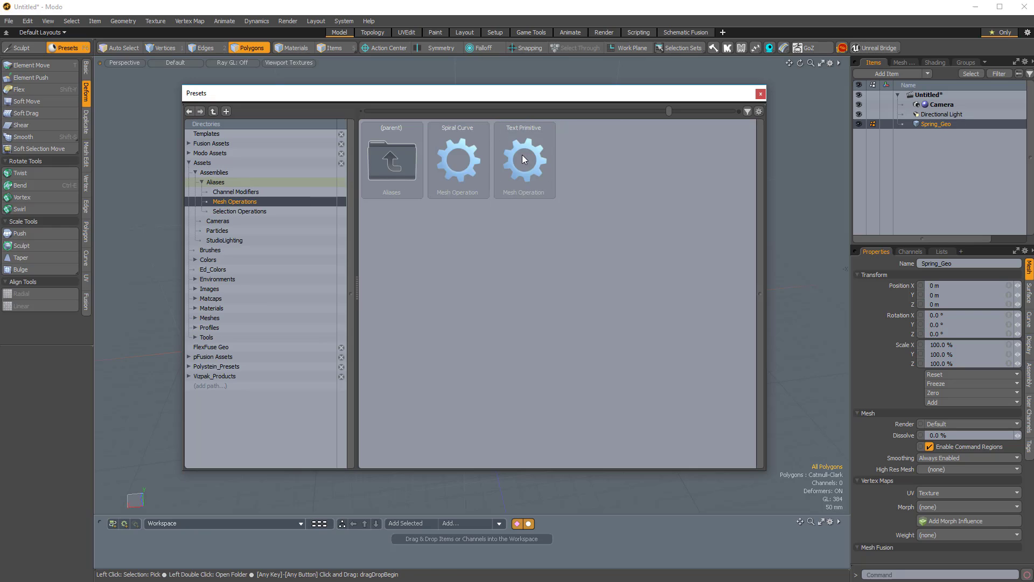
left_click(457, 159)
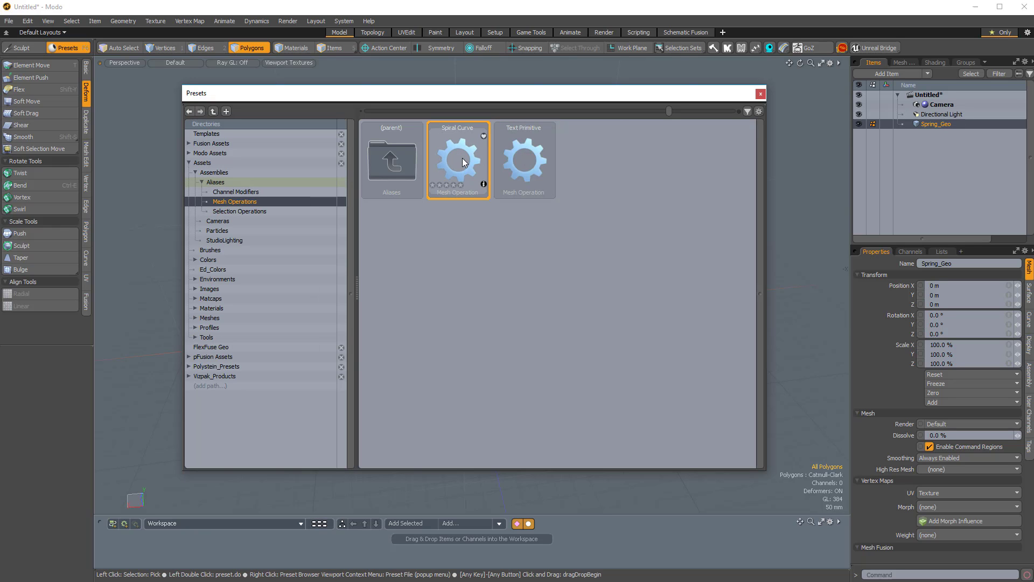
Step: Move the preset browser aside and narrow it so the disc in the viewport is uncovered
left_click_drag(519, 99, 422, 124)
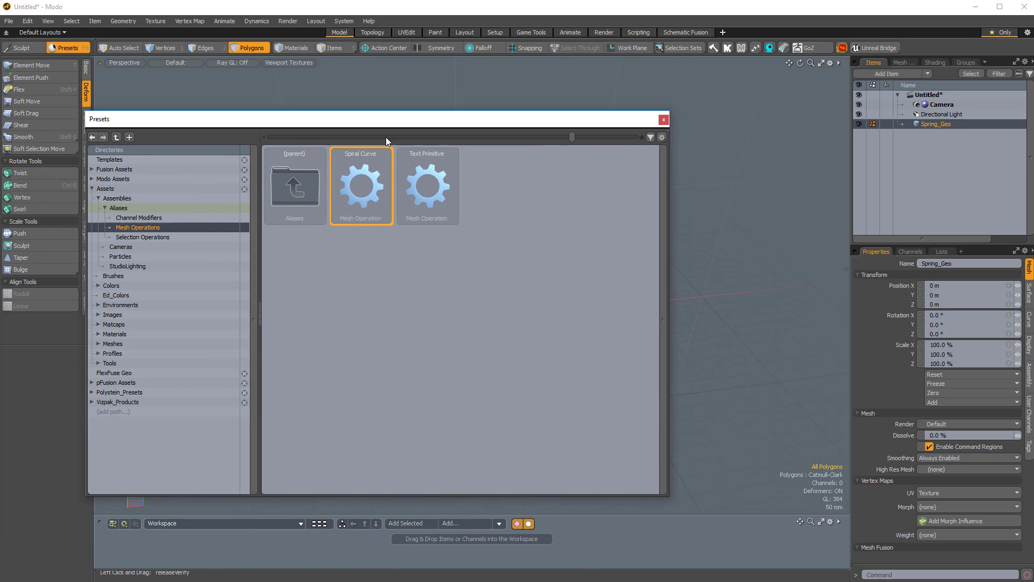
left_click_drag(670, 230, 415, 231)
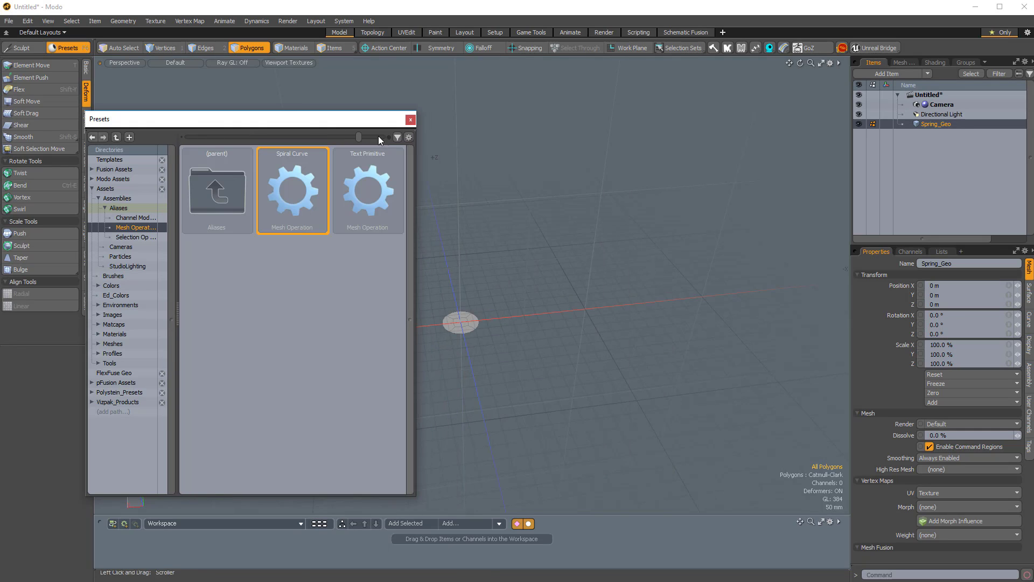
left_click_drag(366, 122, 379, 106)
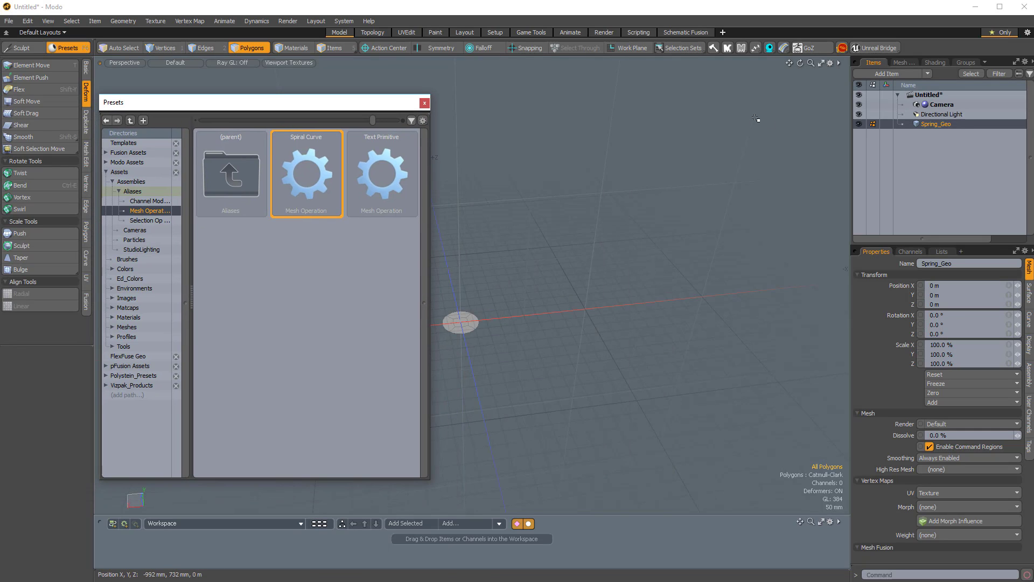
Step: Add a new mesh item to the scene and name it Spring_Curve
double_click(955, 150)
left_click_drag(920, 126, 933, 134)
left_click(933, 134)
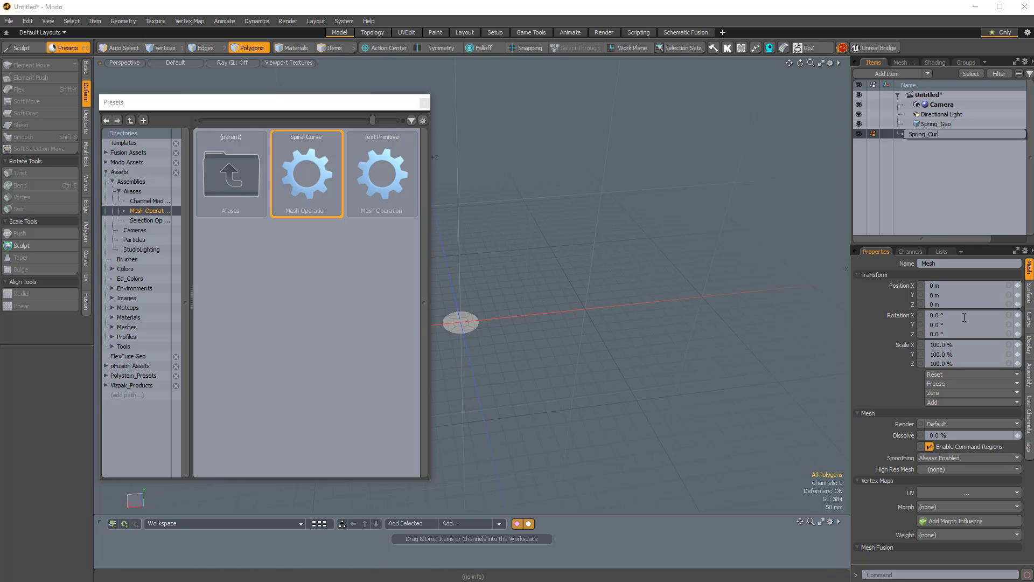
key("Return")
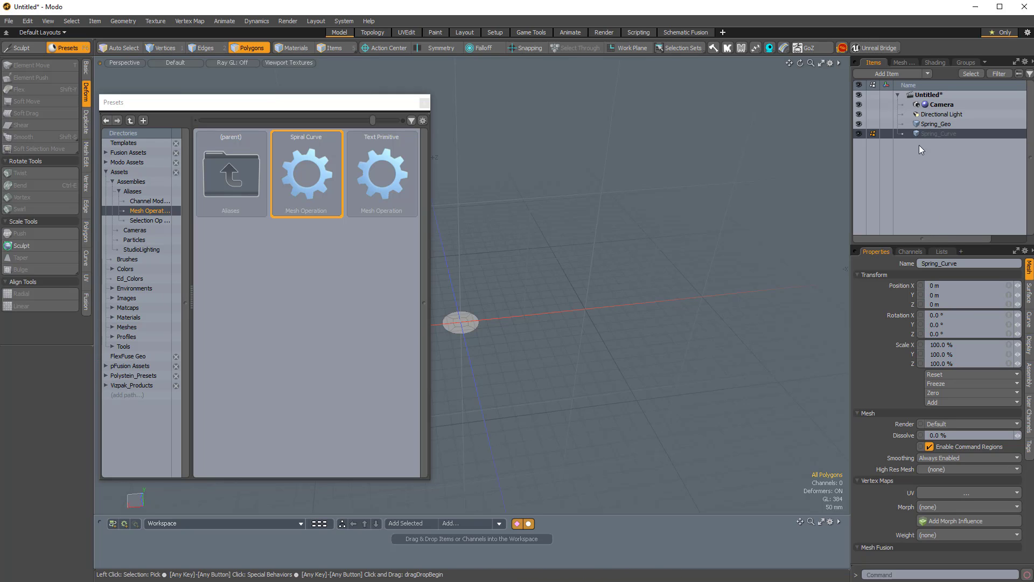
Step: Apply the Spiral Curve preset to the Spring_Curve mesh and close the preset browser
double_click(305, 172)
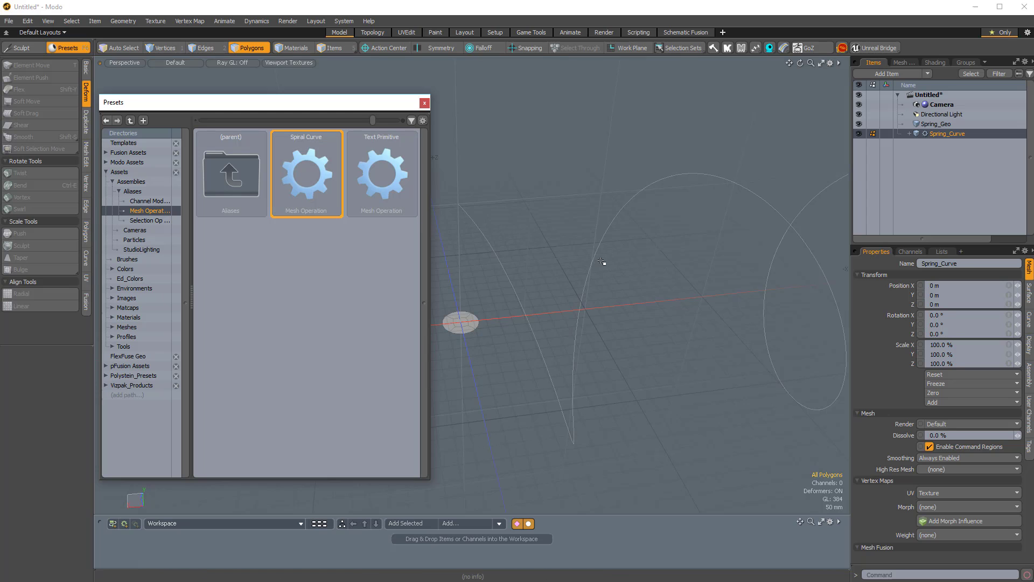
scroll(625, 275, "down", 2)
left_click_drag(625, 275, 577, 313, "alt+shift")
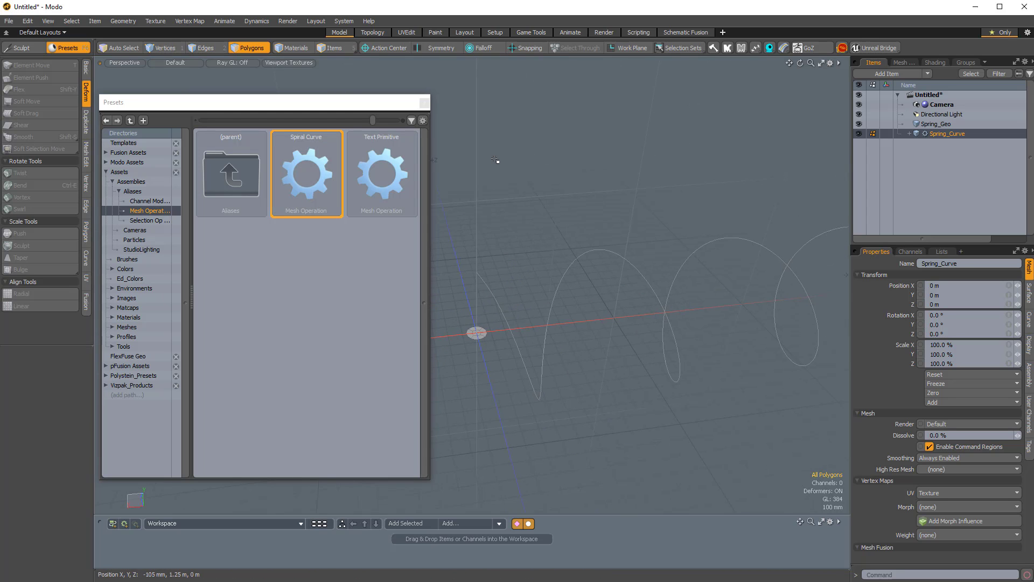
key("F6")
left_click_drag(514, 277, 452, 323, "alt+shift")
left_click_drag(452, 323, 390, 272, "alt")
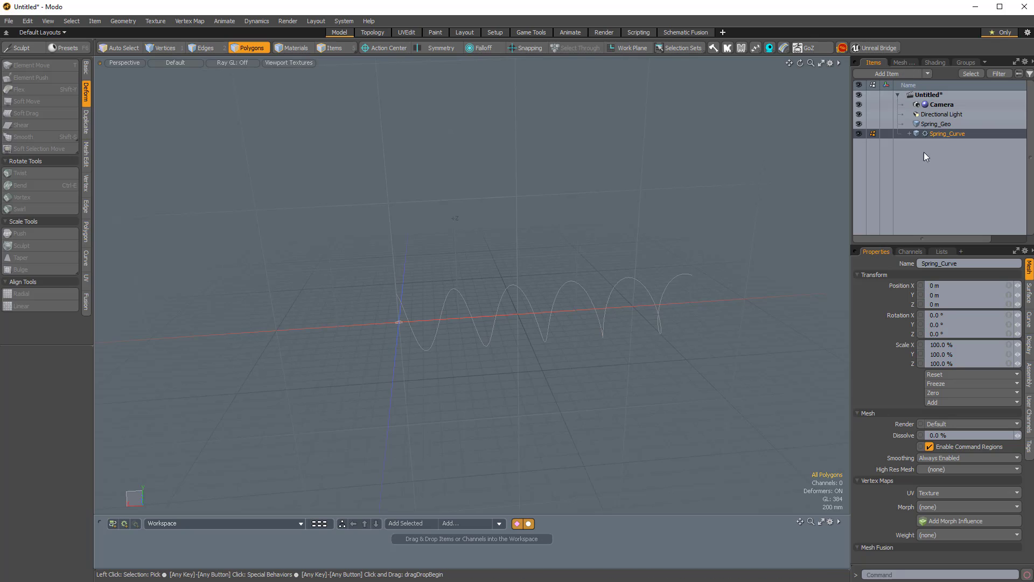
Step: Show the mesh operations of Spring_Curve and select its spiral curve operation for editing
left_click(938, 135)
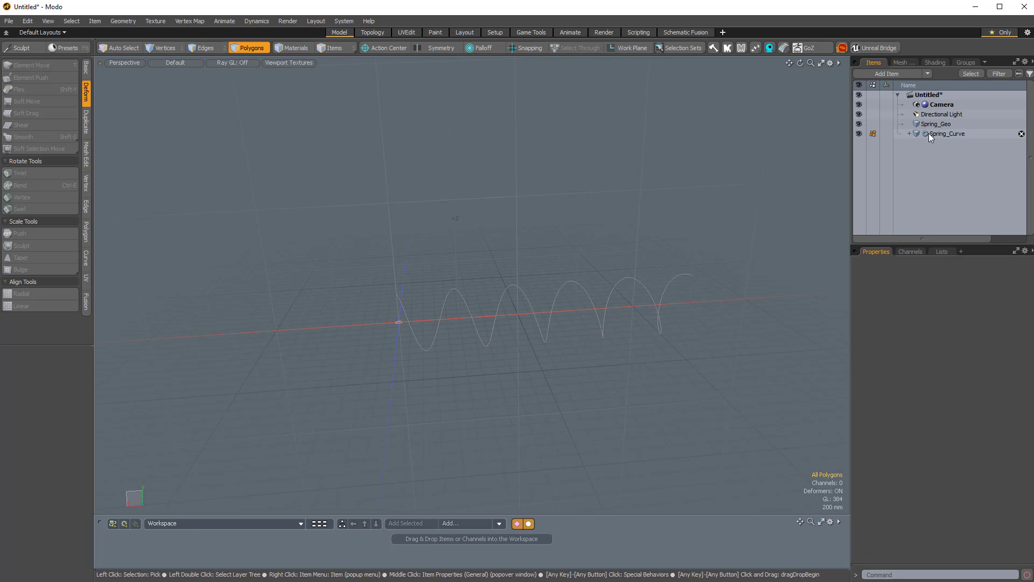
left_click(935, 131)
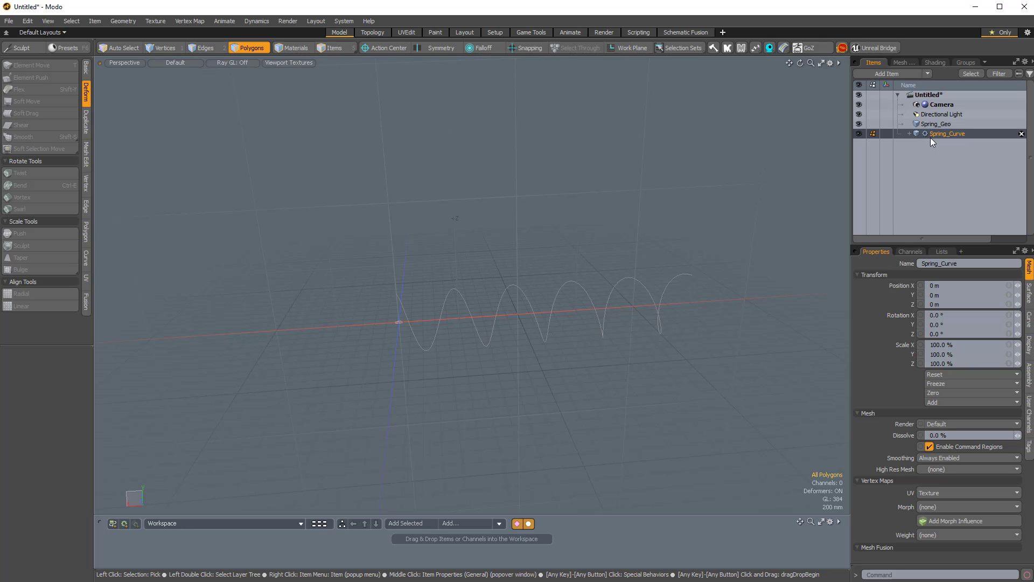
left_click(904, 63)
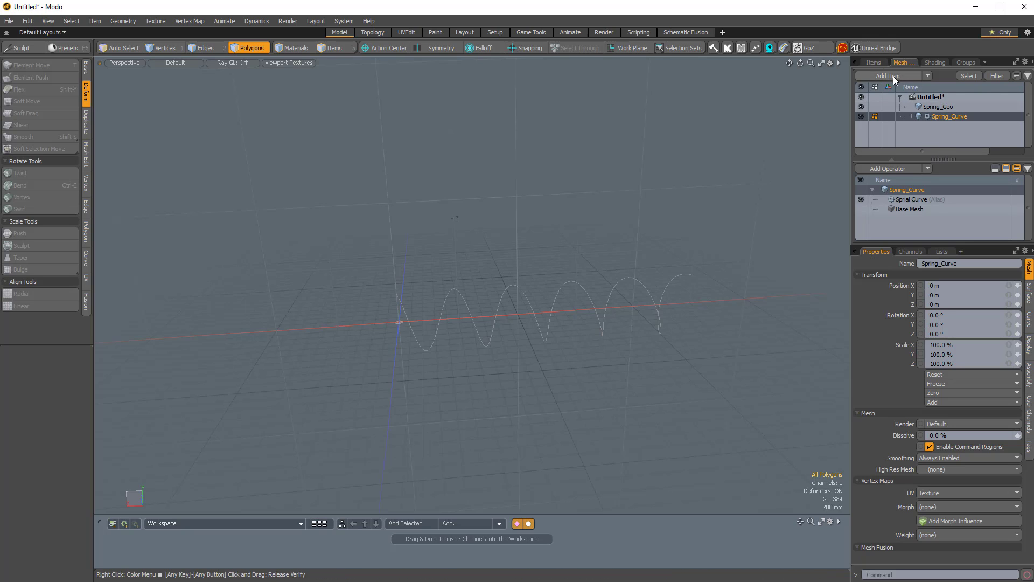
left_click_drag(948, 139, 947, 121)
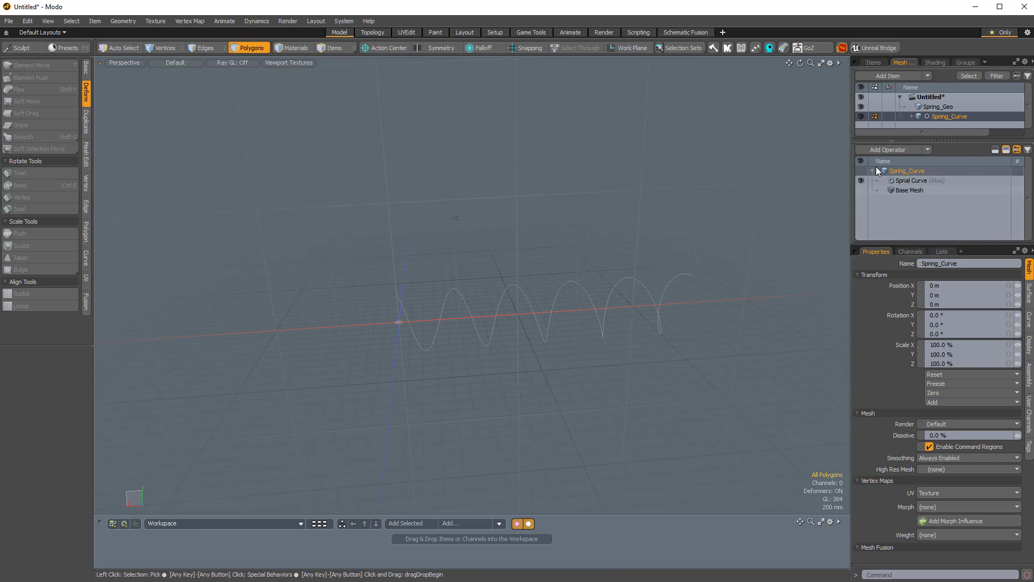
mouse_move(949, 138)
left_mouse_down()
mouse_move(949, 162)
mouse_move(950, 143)
left_mouse_up()
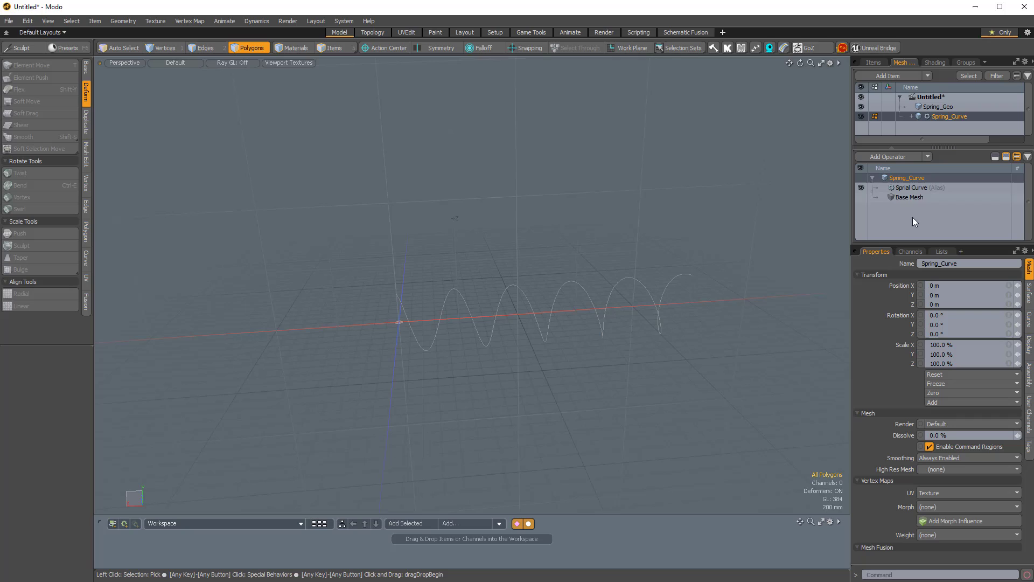
left_click(908, 187)
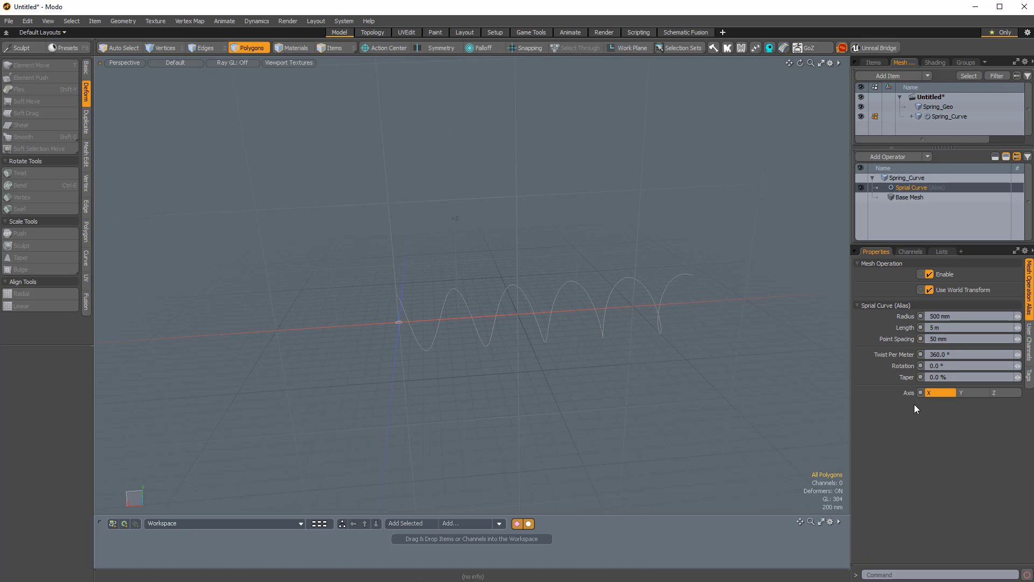
Step: Set the spiral curve operation's axis to Y so the spiral stands upright
left_click_drag(720, 378, 689, 371, "ctrl+alt")
left_click_drag(689, 370, 687, 373, "alt+shift")
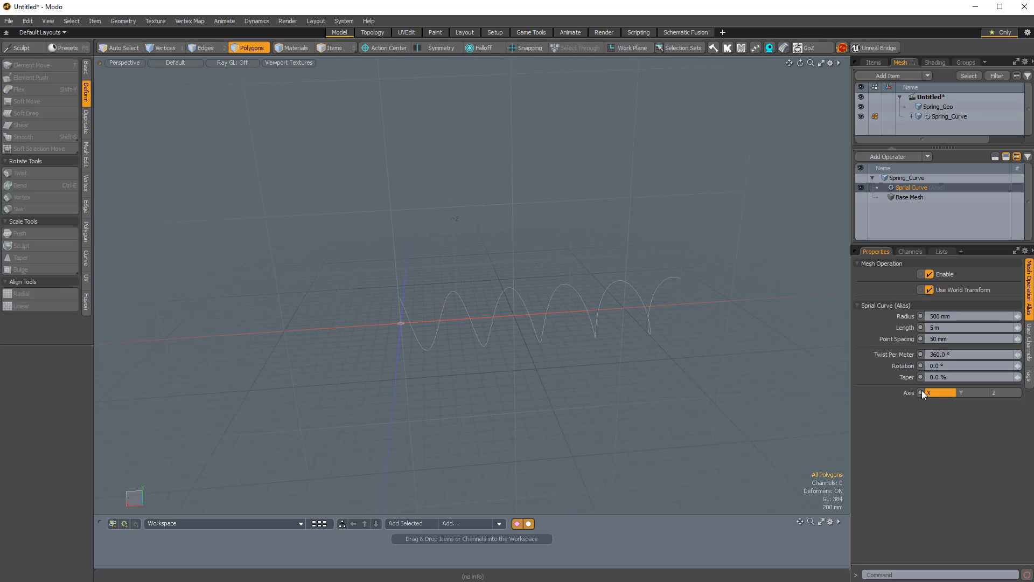
left_click(971, 392)
left_click_drag(487, 356, 496, 249, "alt")
left_click(471, 282)
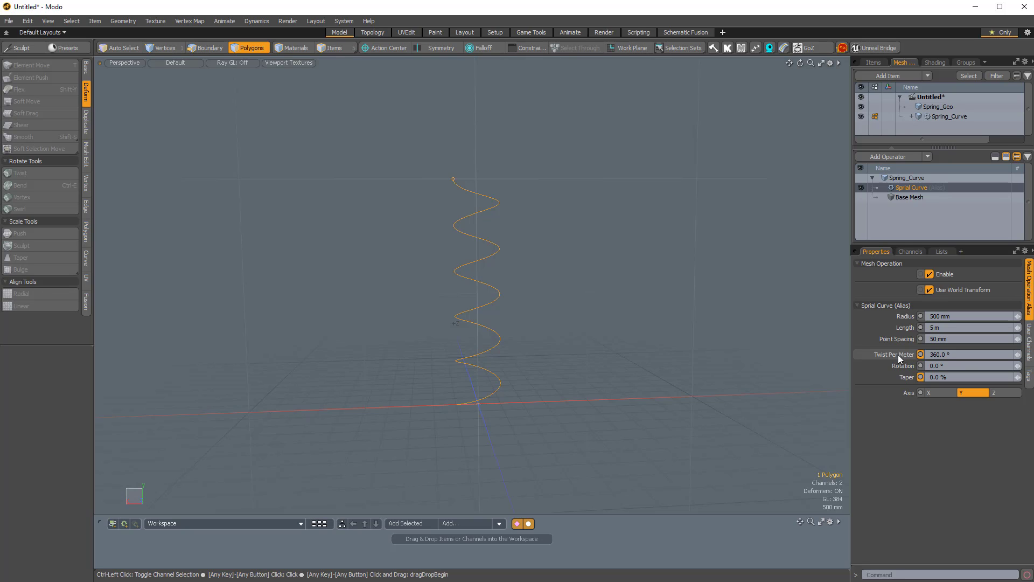
Step: Select the spiral's Taper, Twist Per Meter, Length and Point Spacing channels and activate Channel Haul in item mode
left_click(905, 329, "ctrl")
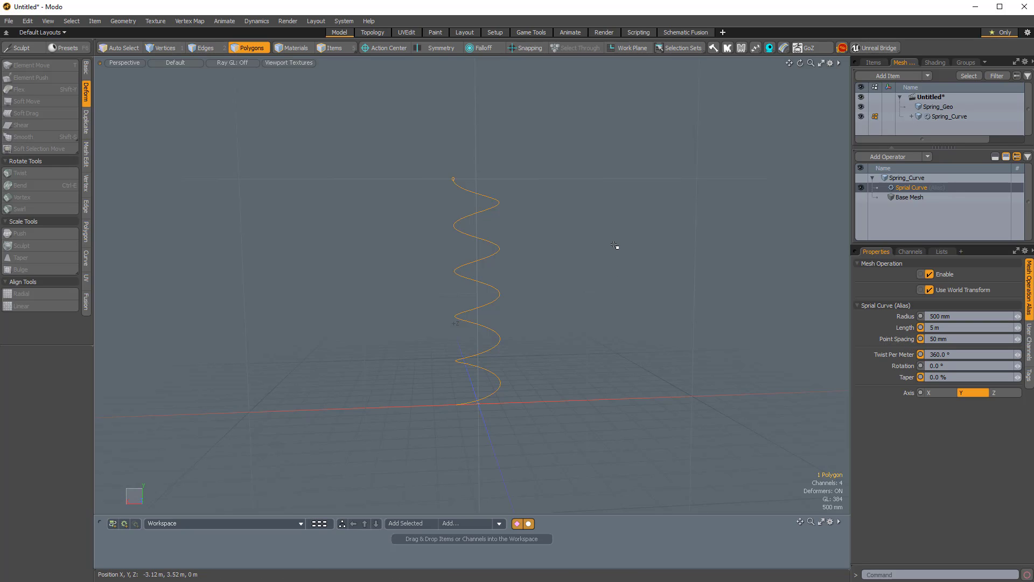
key("5")
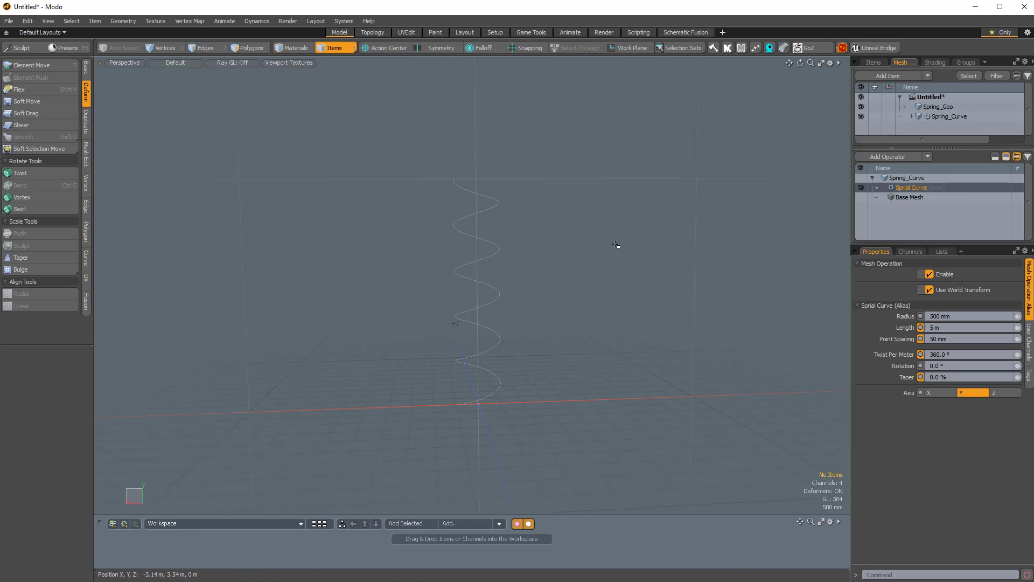
key("c")
left_click_drag(564, 246, 596, 240, "ctrl+alt")
left_click_drag(615, 306, 616, 252)
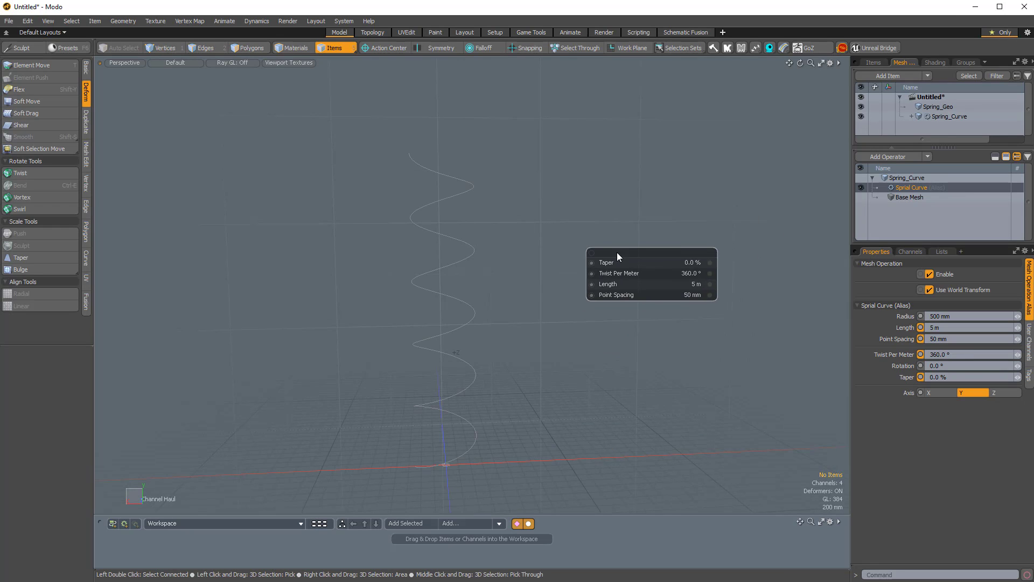
Step: Adjust the spiral with Channel Haul to a 1784.9° Twist Per Meter, 1.5 m Length and 80% Taper
left_click_drag(559, 208, 583, 250, "alt+shift")
mouse_move(530, 203)
left_mouse_down("alt+shift")
mouse_move(506, 210)
mouse_move(530, 215)
left_mouse_up("alt+shift")
left_click_drag(530, 215, 533, 199, "alt")
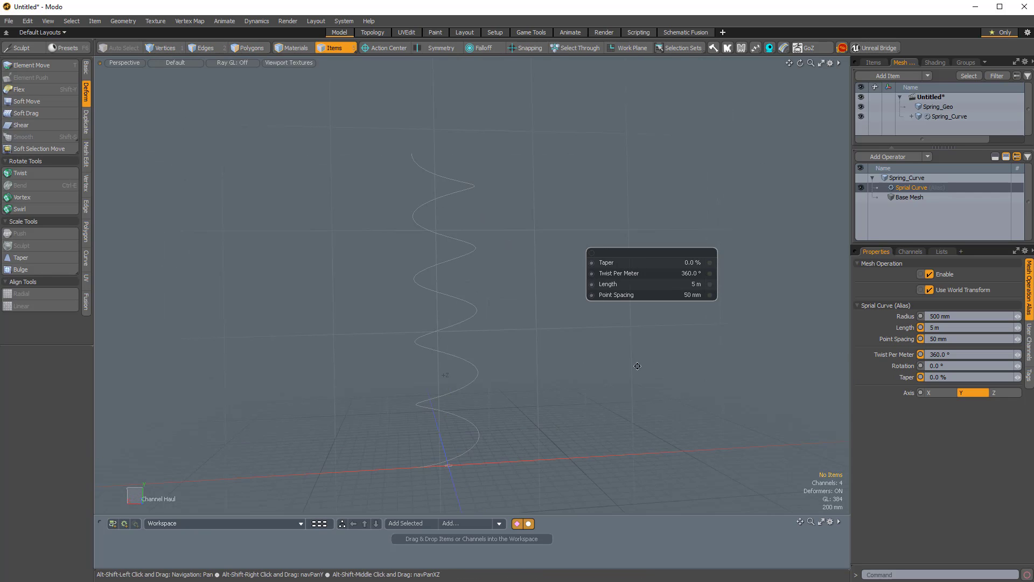
left_click_drag(637, 362, 641, 342, "alt+shift")
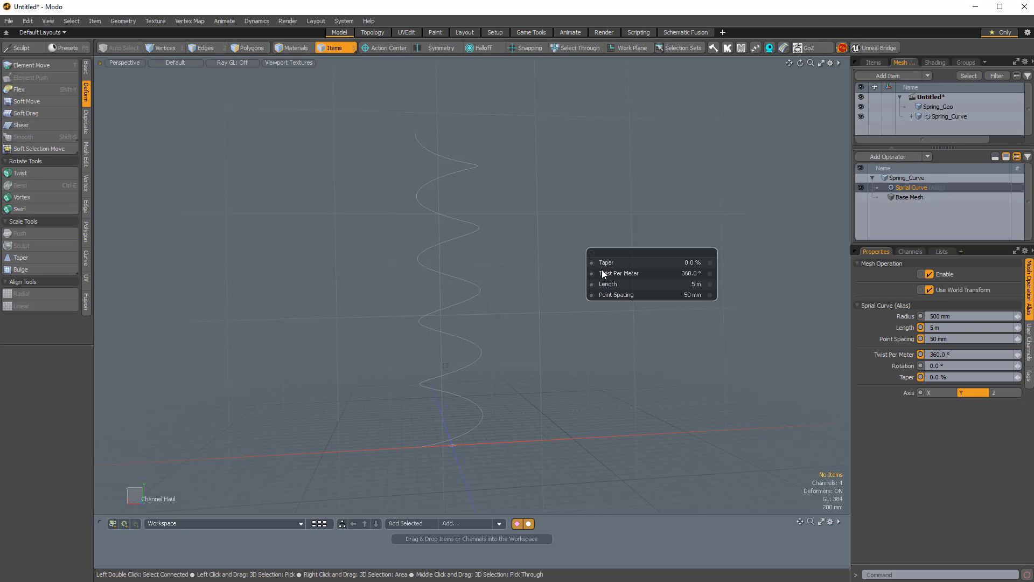
left_click_drag(608, 273, 670, 273)
left_click_drag(433, 259, 423, 278, "alt")
left_click_drag(527, 278, 539, 275, "alt")
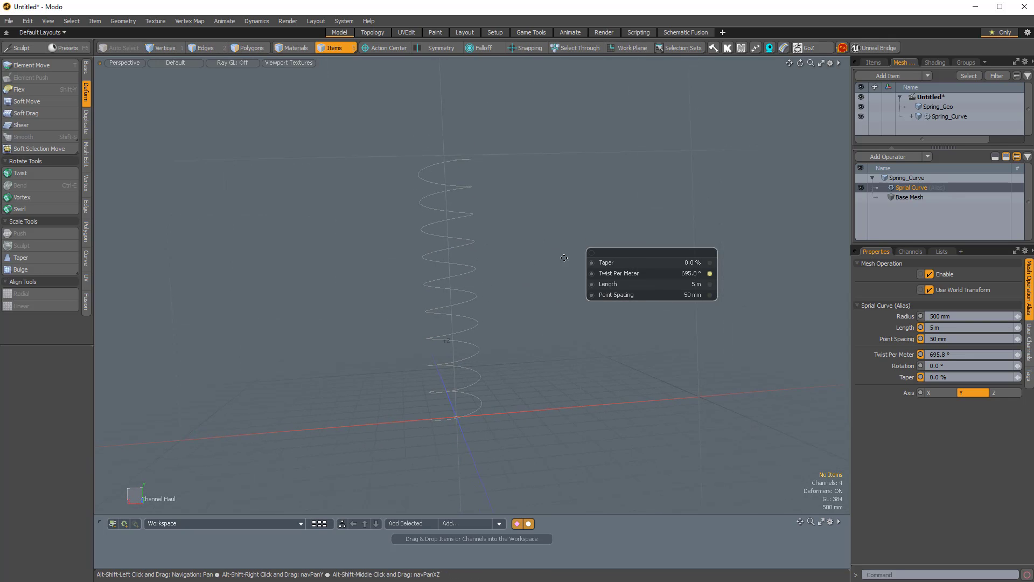
left_click_drag(607, 284, 595, 283)
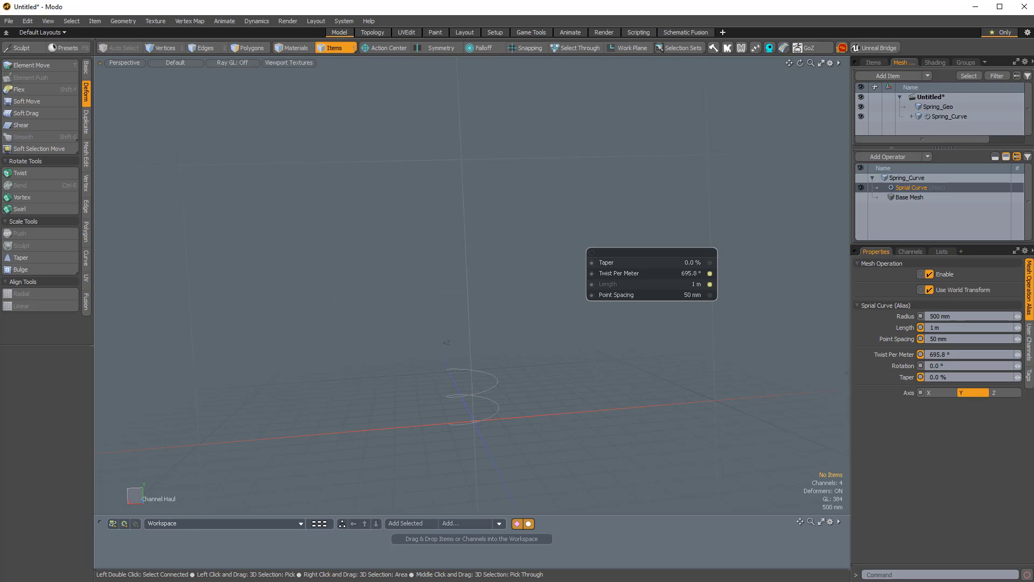
left_click_drag(605, 286, 700, 273, "alt")
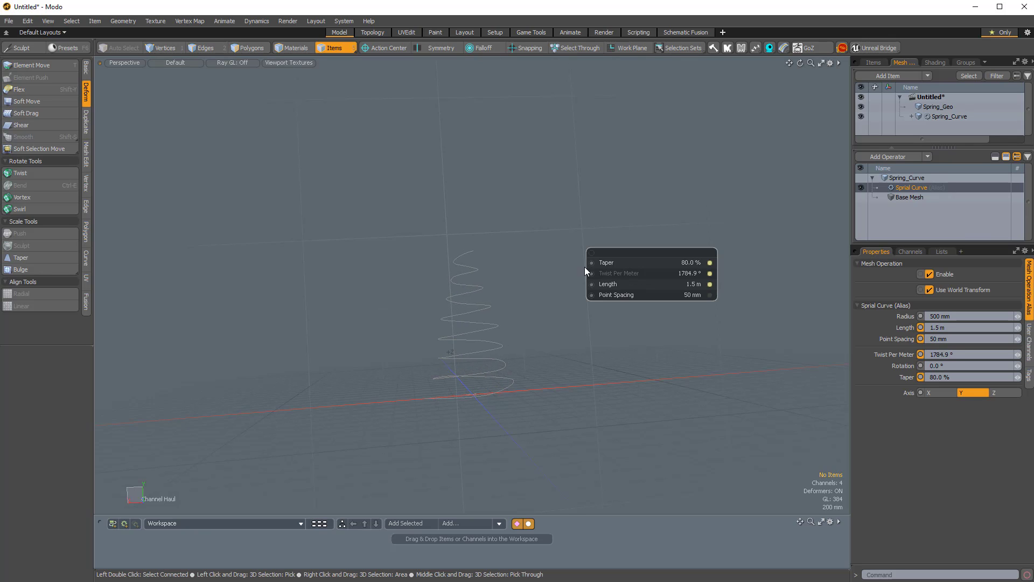
Step: Turn on vertex display in the viewport and set the spiral's Point Spacing to 10 mm
left_click_drag(586, 271, 446, 308, "alt")
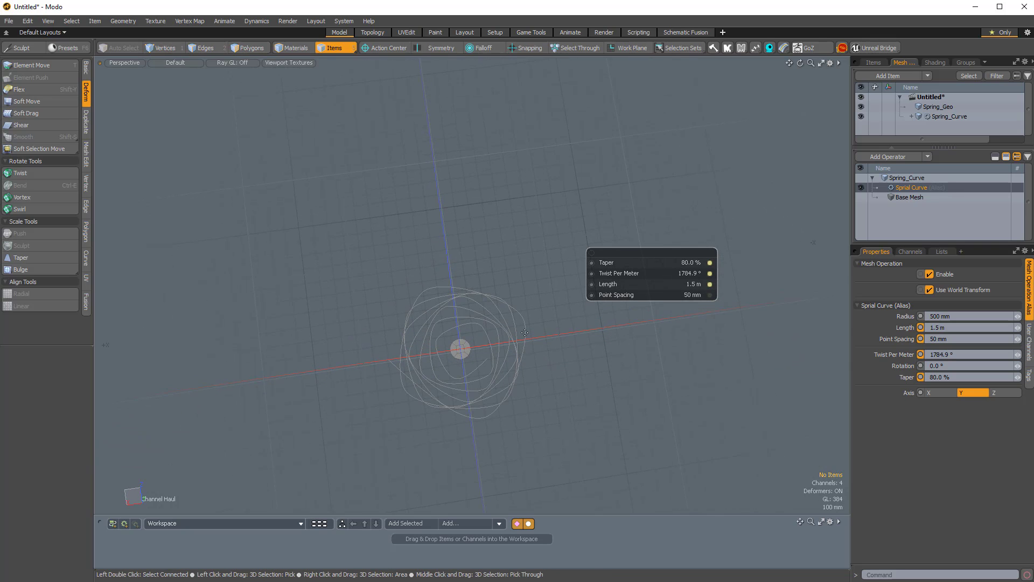
left_click_drag(524, 332, 453, 294, "alt")
key("alt+grave")
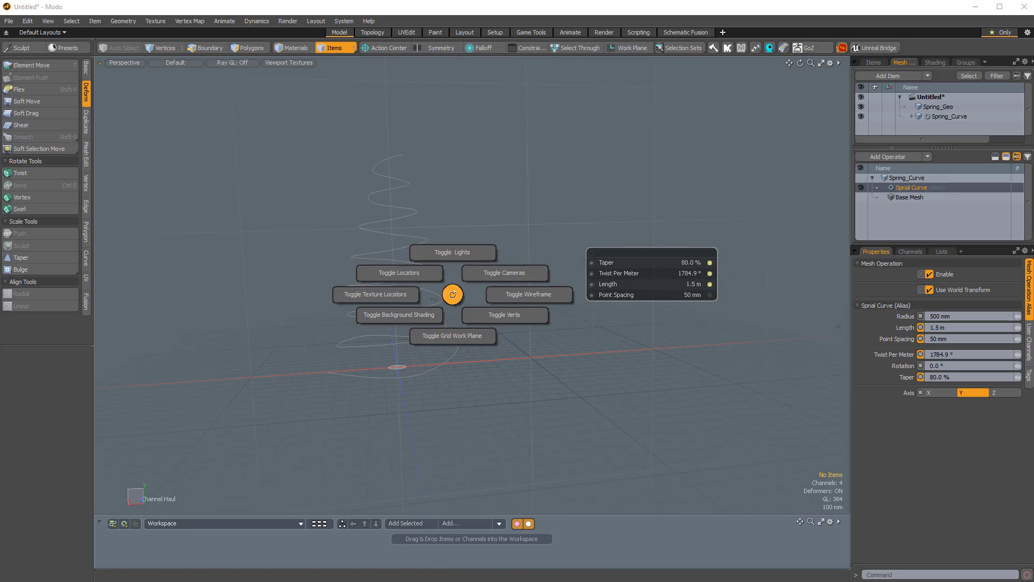
left_click(525, 326)
left_click_drag(524, 325, 381, 280, "alt")
left_click_drag(429, 242, 344, 241, "alt")
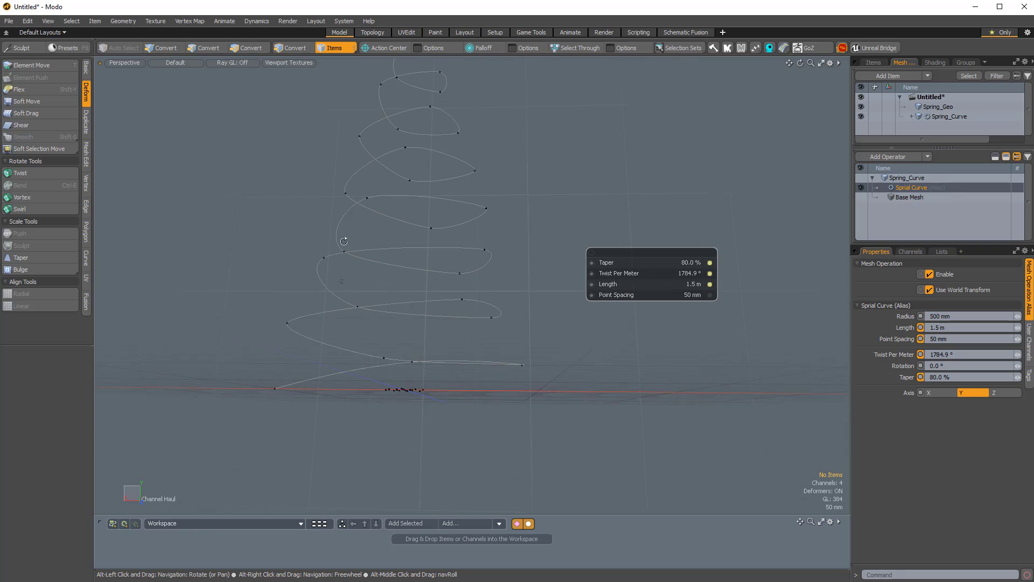
left_click_drag(462, 262, 625, 297, "alt")
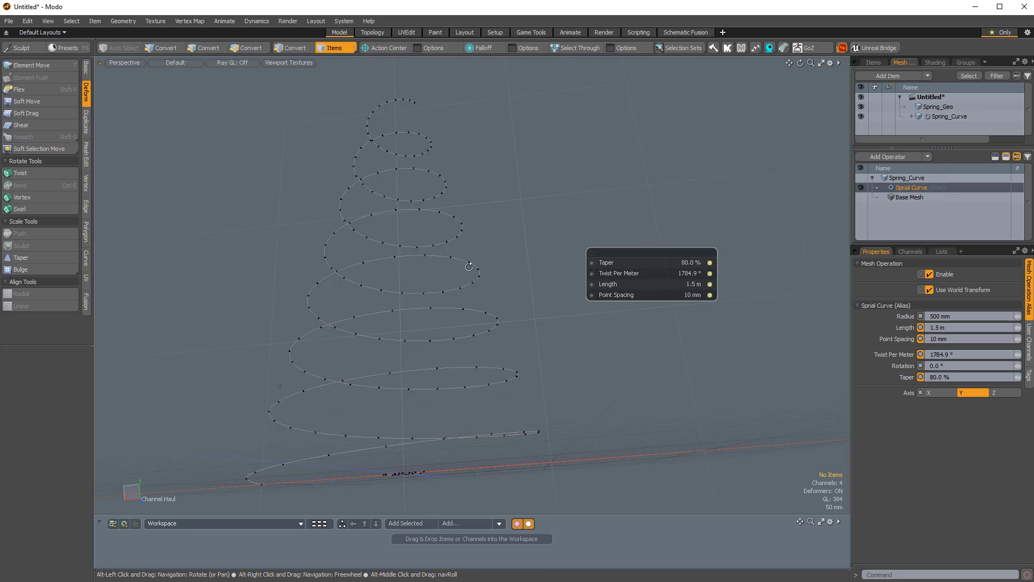
Step: Turn off the vertex display in the viewport
left_click_drag(625, 298, 532, 355, "alt")
key("ctrl+Tab")
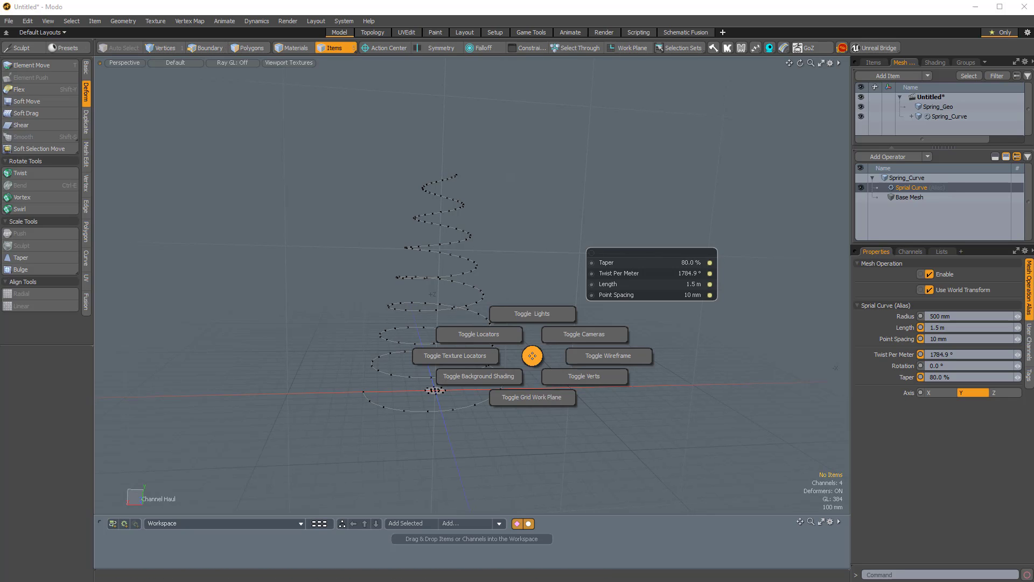
left_click(594, 386)
left_click_drag(594, 386, 481, 325, "alt")
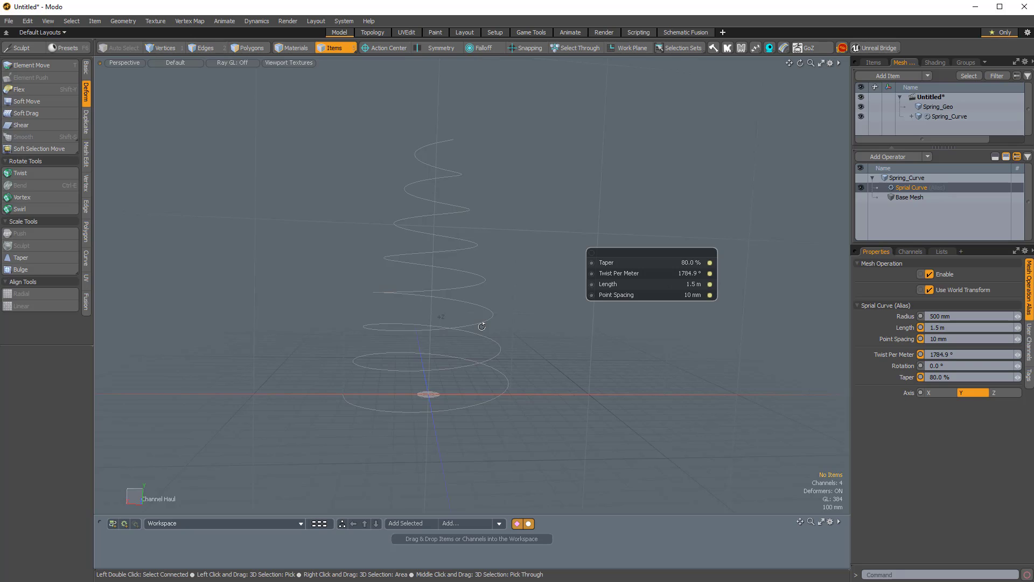
Step: Add a Curve Extrude mesh operation to Spring_Geo with Spring_Curve as its path
left_click(432, 396)
left_click_drag(432, 396, 653, 312, "alt")
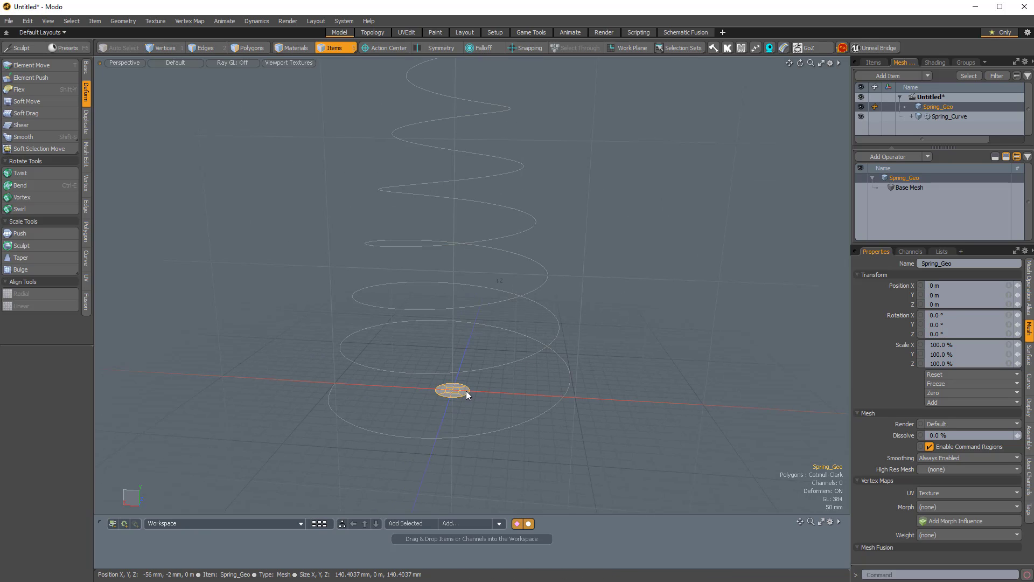
left_click(940, 106, "ctrl")
left_click(932, 109)
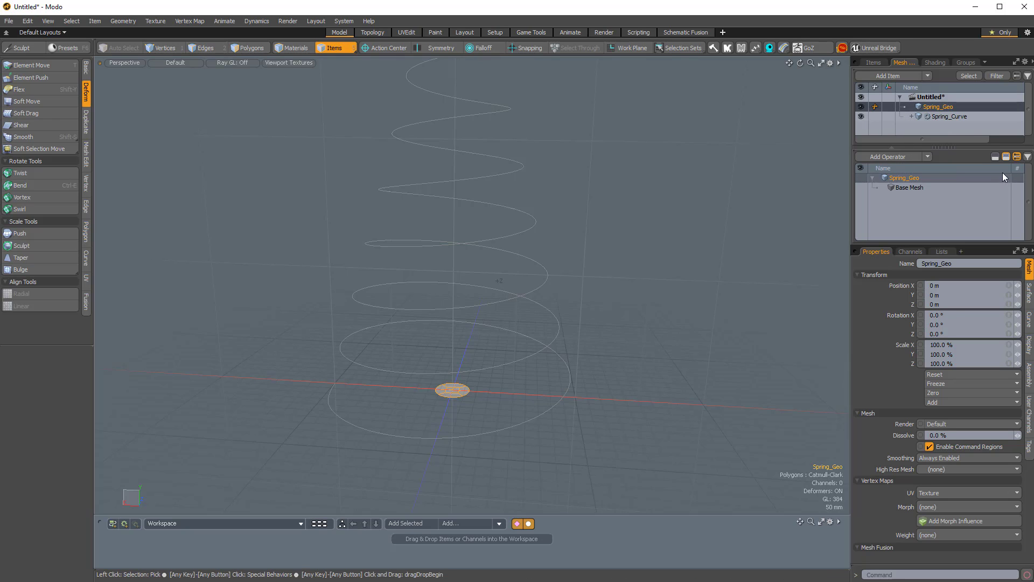
left_click(885, 157)
type("curve ex")
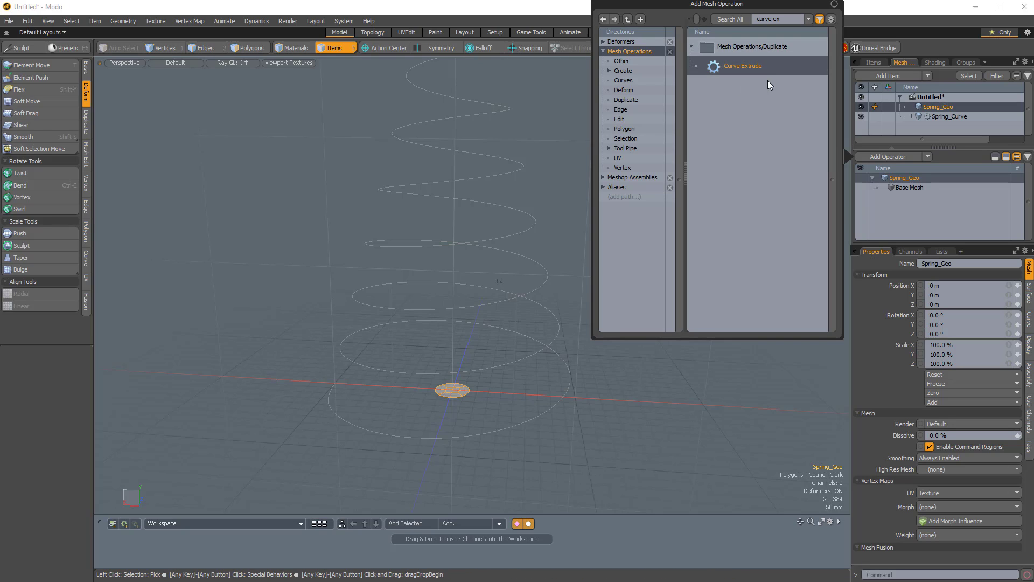
double_click(741, 65)
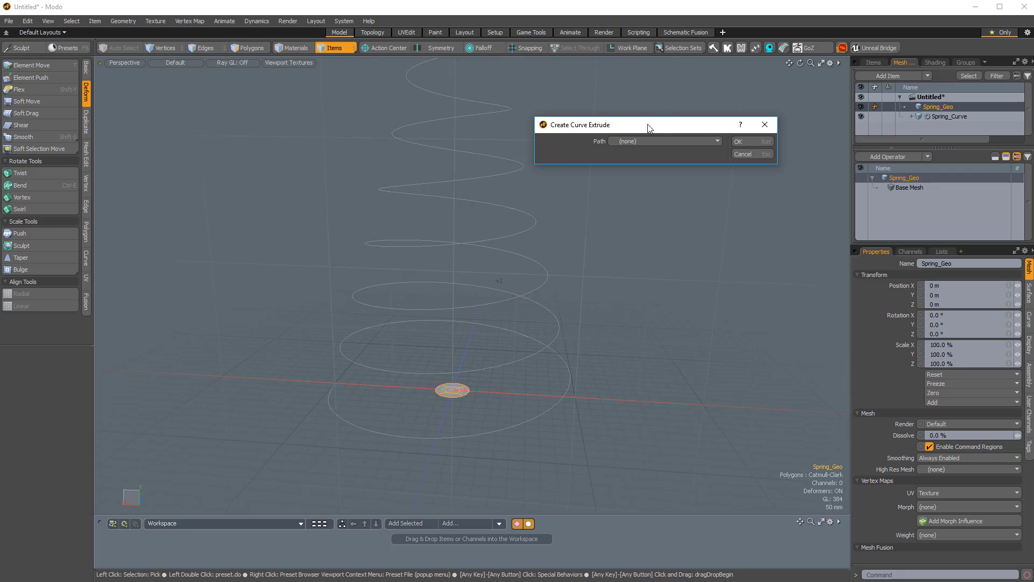
left_click_drag(666, 143, 658, 128)
left_click(640, 140)
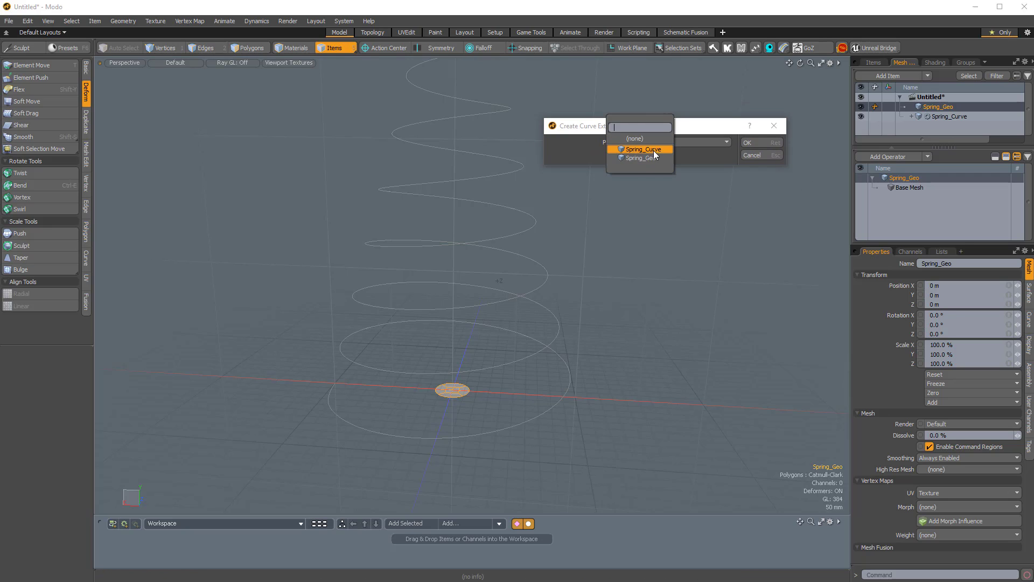
left_click(643, 150)
left_click(751, 142)
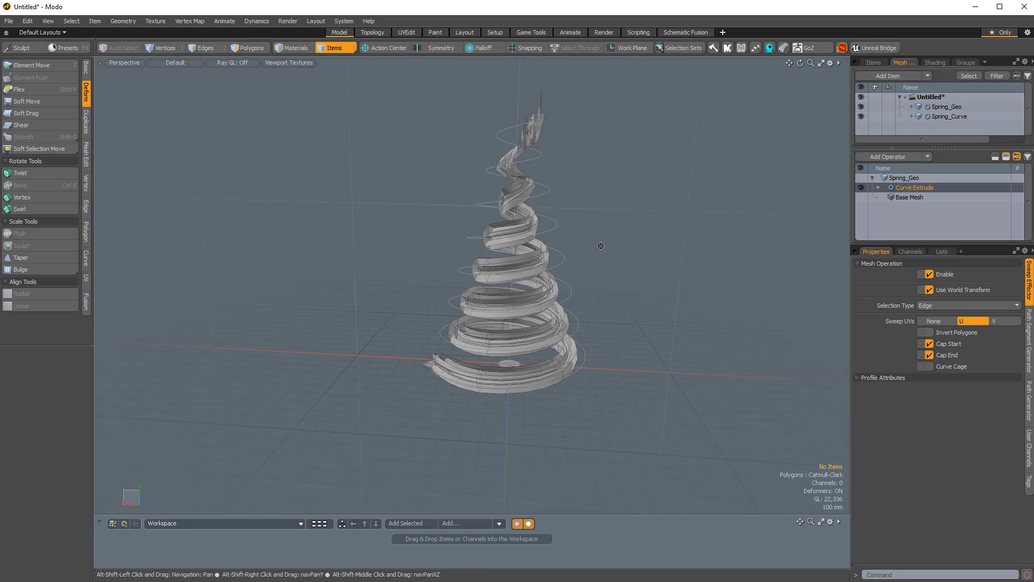
Step: Set the Curve Extrude's Selection Type to Polygon and enable Curve Cage
left_click_drag(600, 245, 592, 289, "alt+shift")
left_click_drag(591, 289, 591, 203, "alt")
left_click_drag(666, 276, 449, 303, "alt")
left_click_drag(450, 302, 415, 307, "alt")
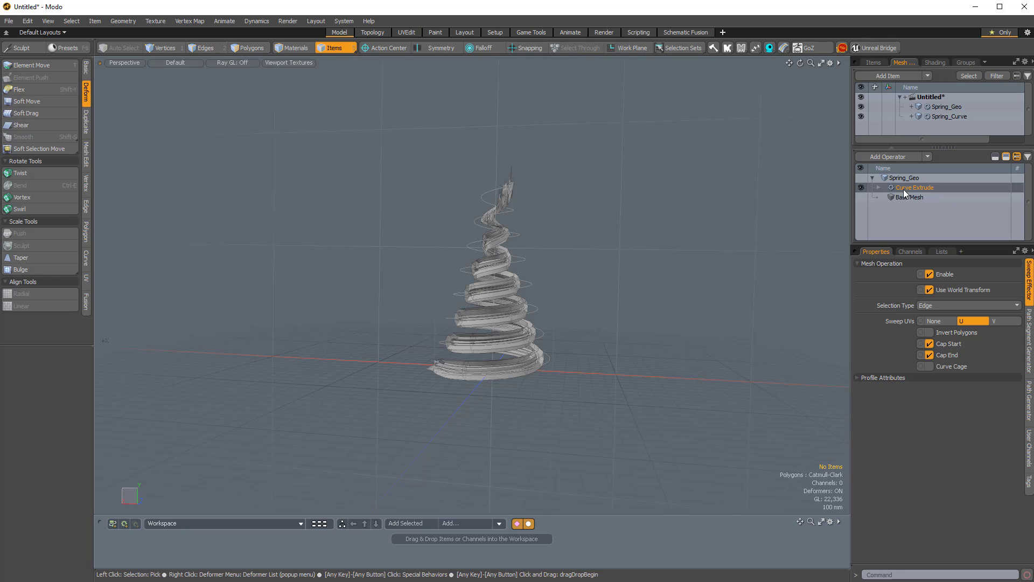
left_click(928, 306)
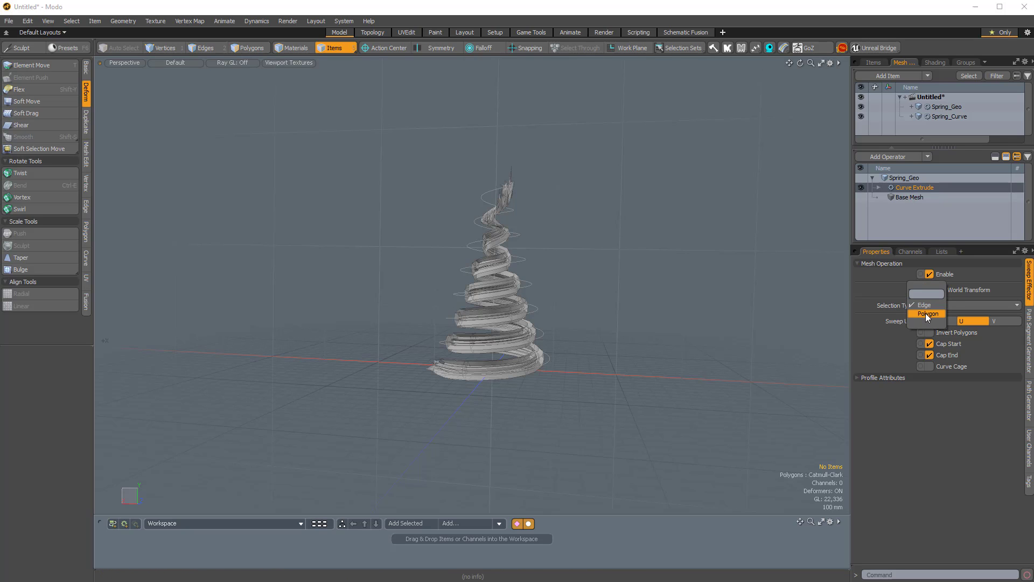
left_click(926, 316)
left_click_drag(395, 231, 663, 300, "alt")
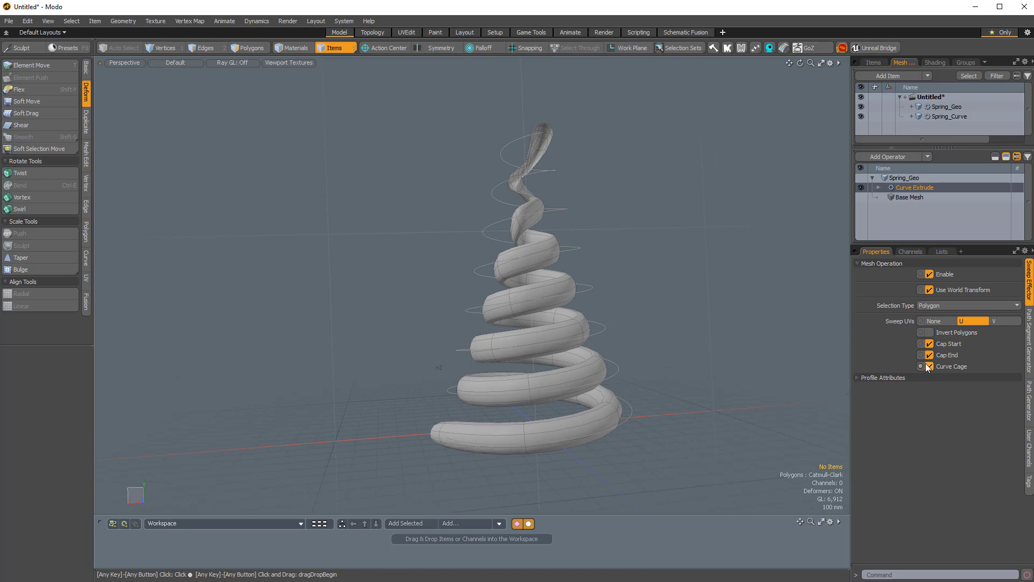
Step: Expand the Curve Extrude's Tool Pipe and set the Path Segment Generator's Steps to 64
left_click(878, 187)
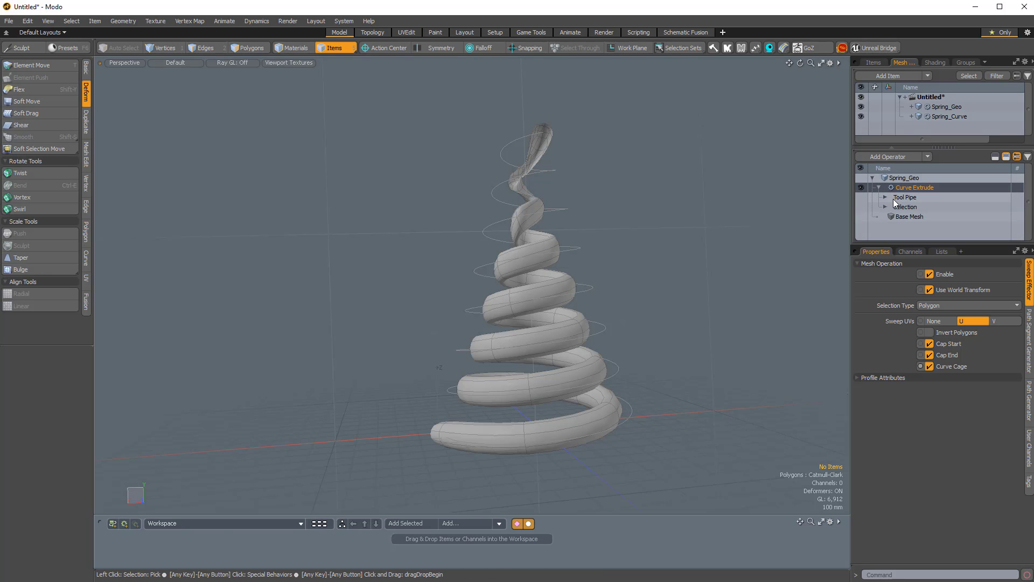
left_click(884, 196)
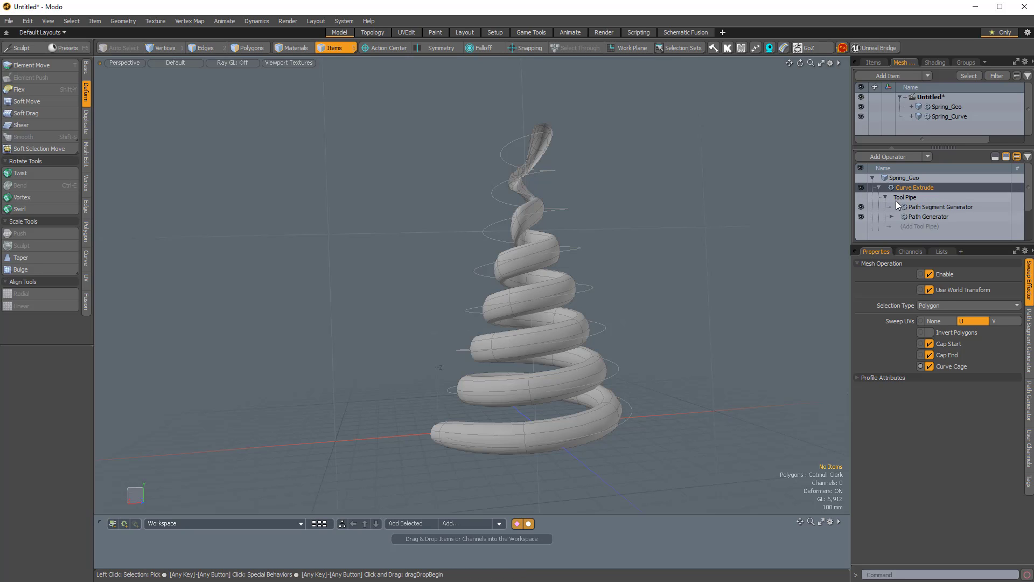
left_click(948, 207)
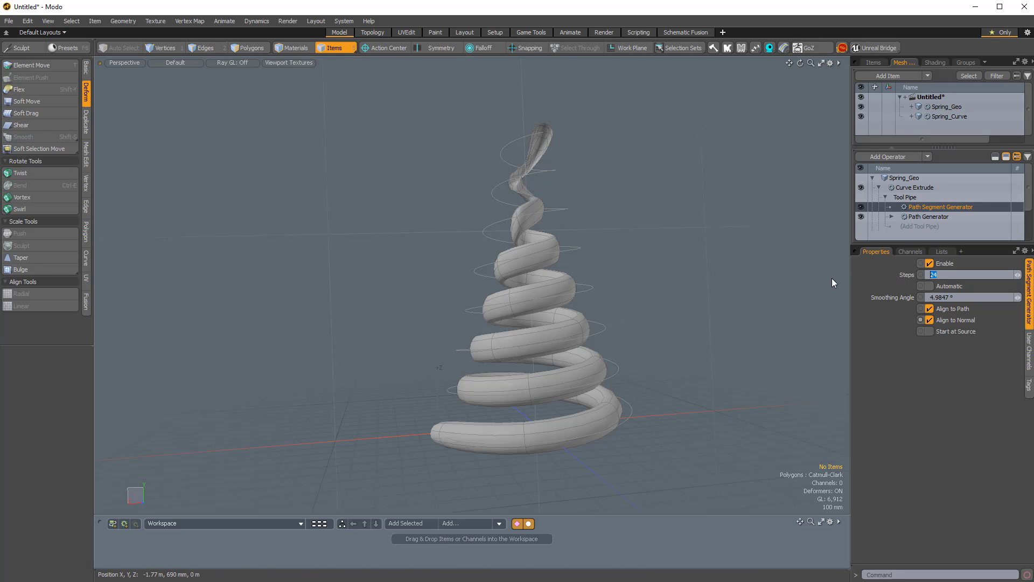
type("64")
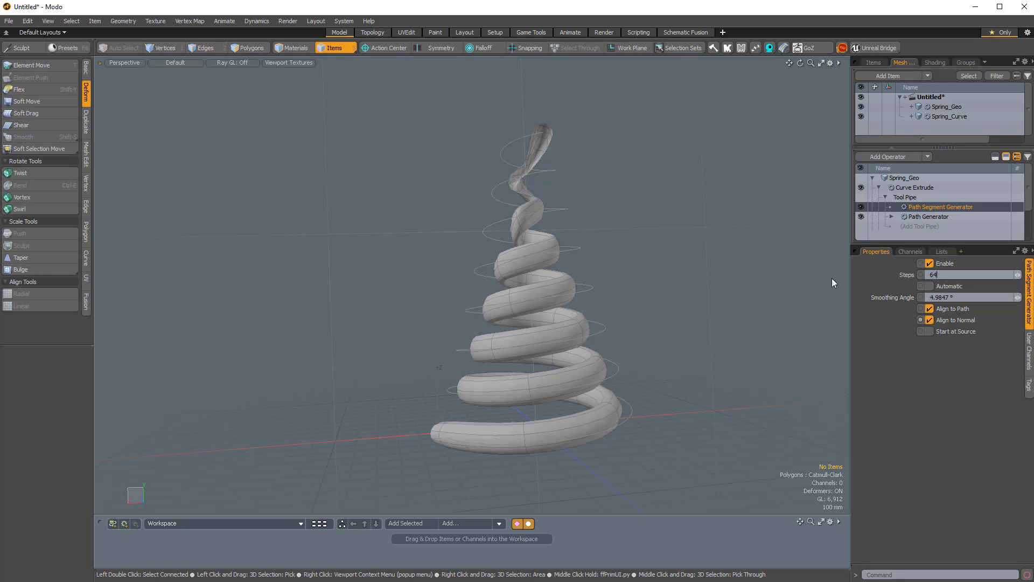
key("Return")
Step: Increase the Path Segment Generator's Steps to 128 and finally to 256
mouse_move(700, 305)
left_mouse_down("alt")
mouse_move(654, 307)
mouse_move(683, 302)
left_mouse_up("alt")
left_click_drag(949, 275, 902, 267)
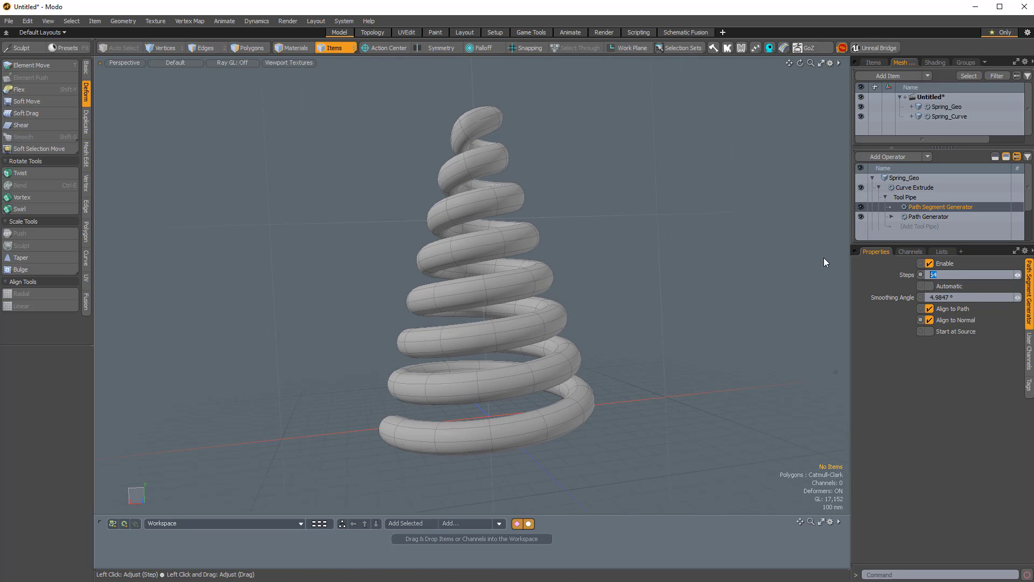
type("128")
key("Return")
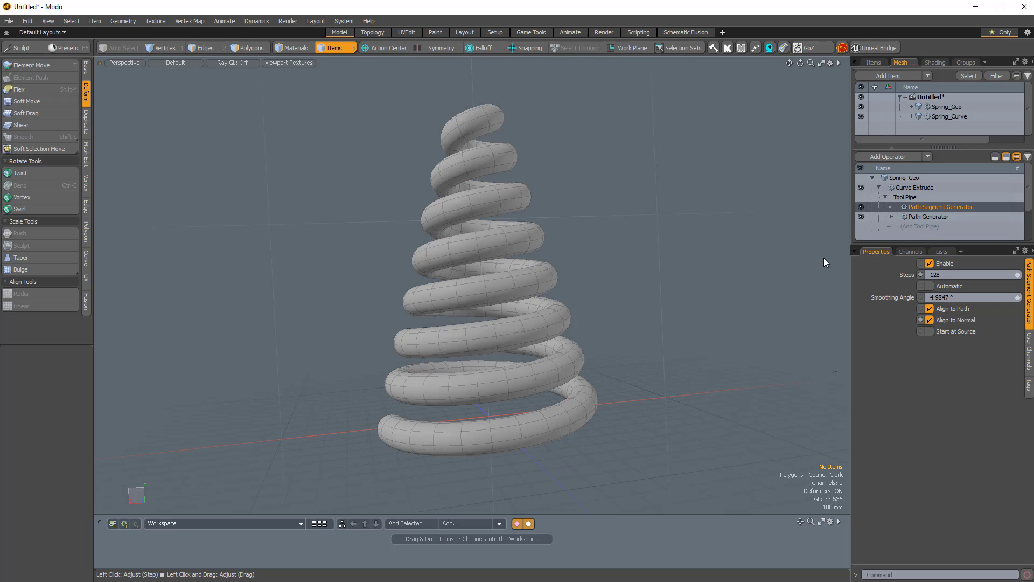
left_click_drag(705, 247, 541, 342, "alt")
left_click_drag(970, 274, 739, 247)
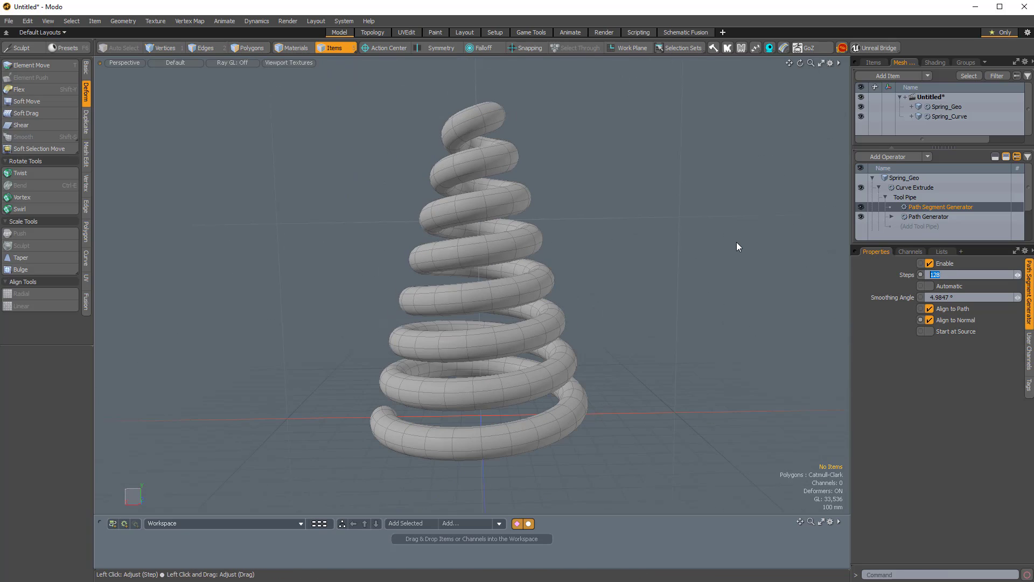
type("256")
key("Return")
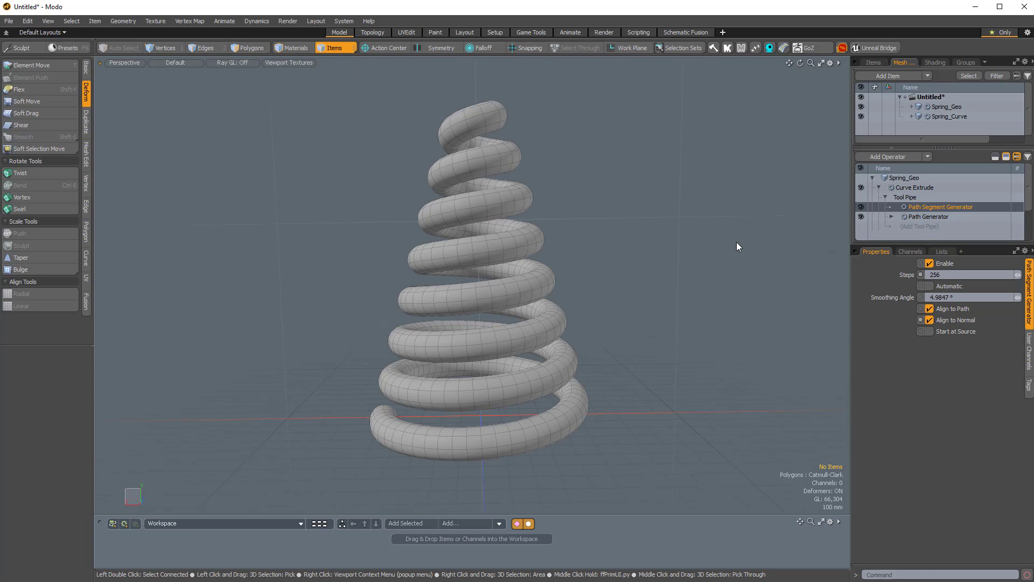
Step: Switch the Curve Extrude's Cap Start and Cap End off and back on while inspecting the spring's ends
left_click_drag(537, 213, 700, 312, "alt")
left_click(914, 177)
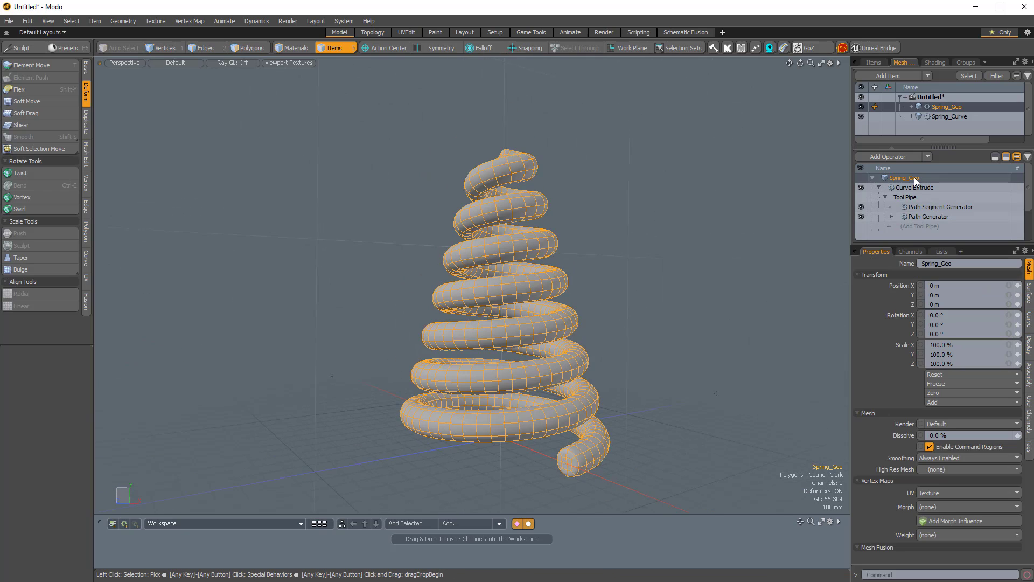
left_click(929, 188)
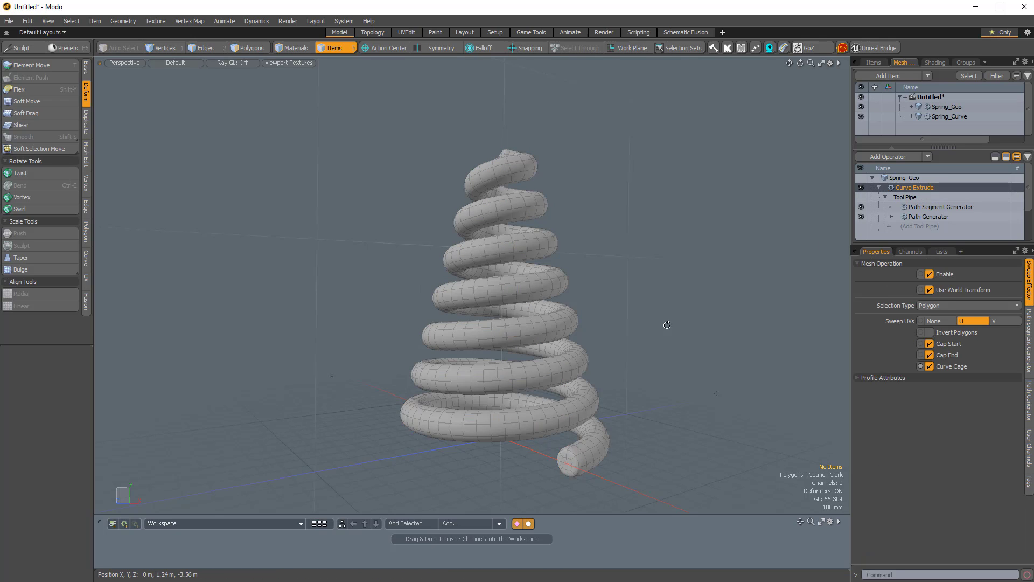
left_click_drag(668, 325, 808, 279, "alt")
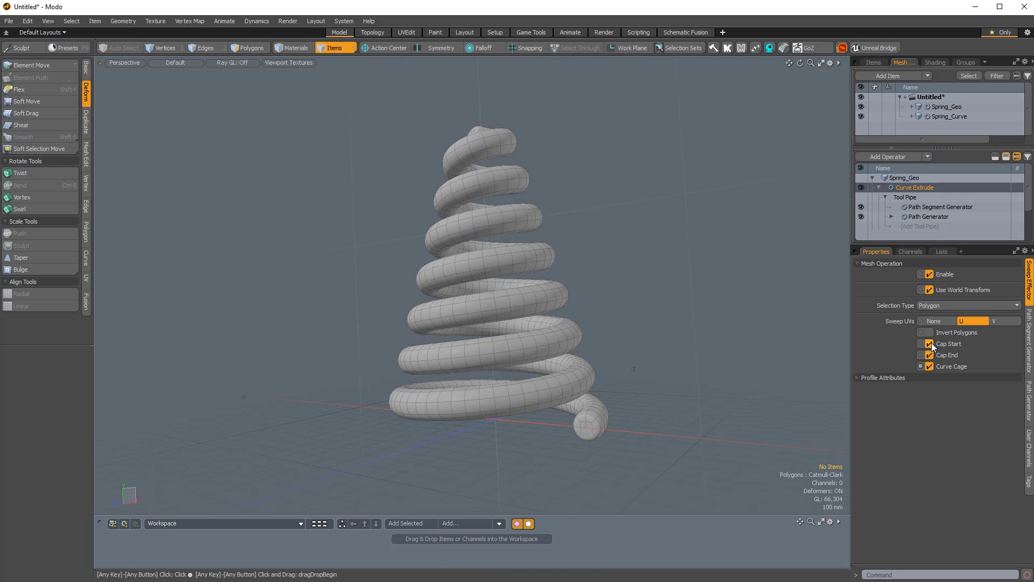
left_click_drag(613, 376, 659, 372, "ctrl+alt")
left_click_drag(660, 372, 625, 358, "alt")
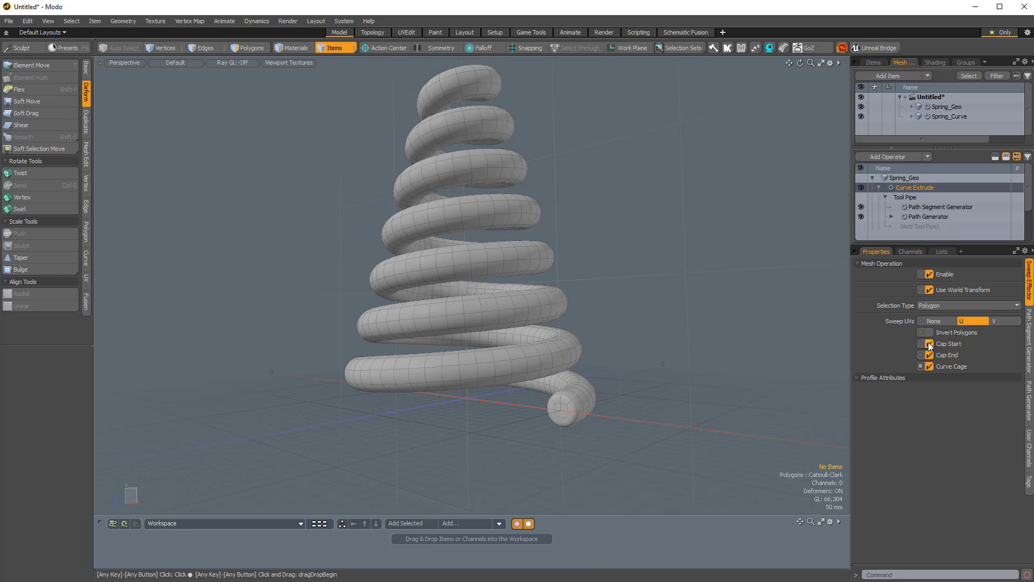
left_click_drag(561, 403, 608, 366, "alt")
left_click_drag(609, 366, 693, 358, "alt")
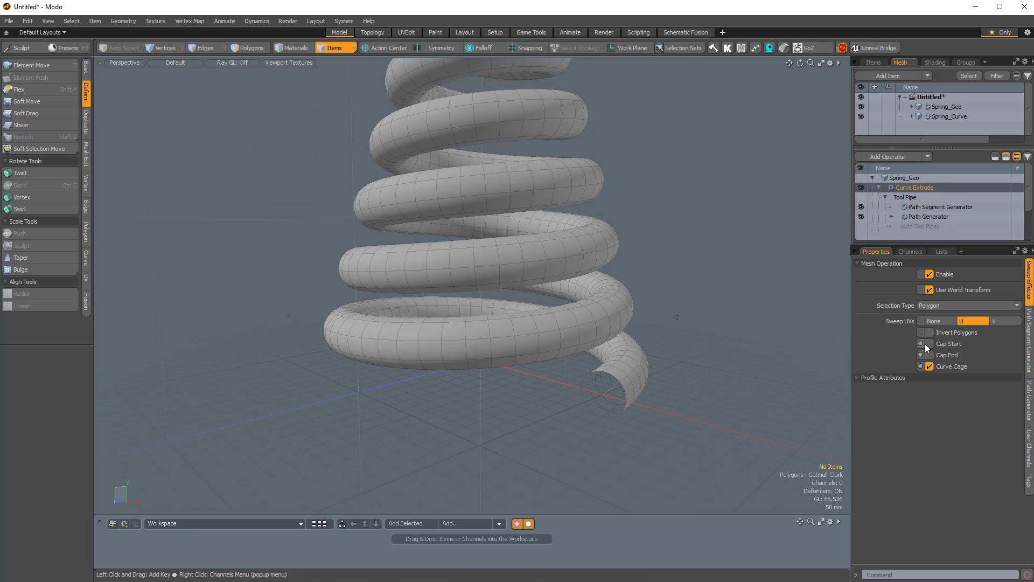
left_click_drag(761, 321, 598, 259, "ctrl+alt")
left_click_drag(388, 297, 606, 355, "alt")
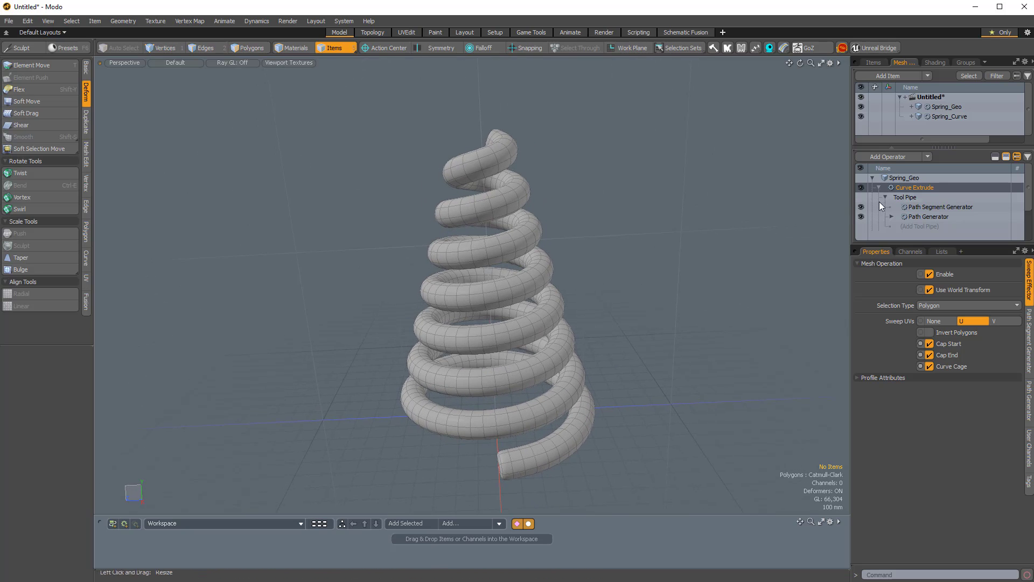
Step: Make Spring_Geo's Base Mesh active in the operator stack and toggle the ghosted display of the final spring off and back on
scroll(944, 202, "down", 2)
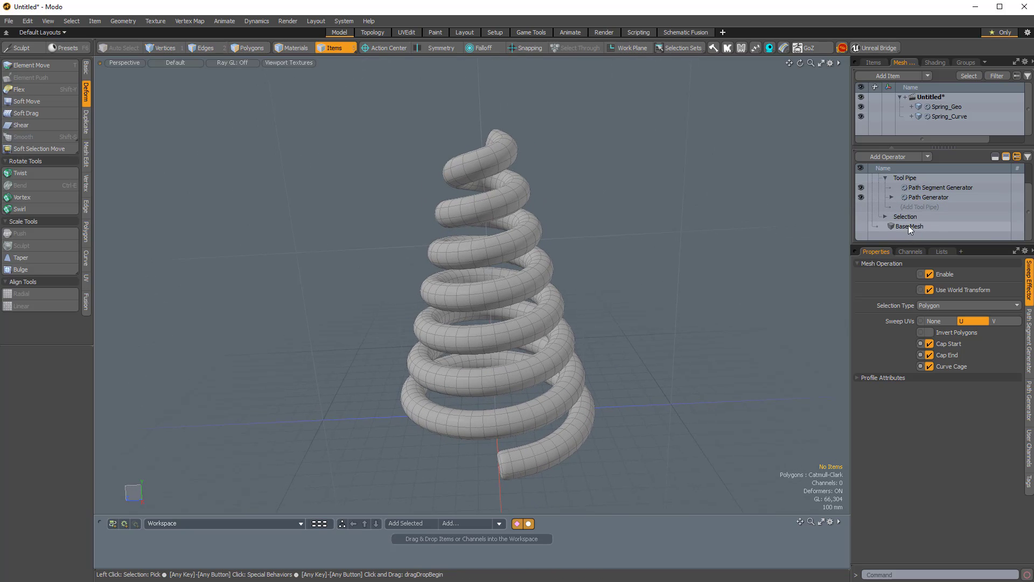
left_click(909, 226)
left_click_drag(635, 416, 577, 377, "ctrl+alt")
left_click_drag(466, 339, 528, 307, "ctrl+alt")
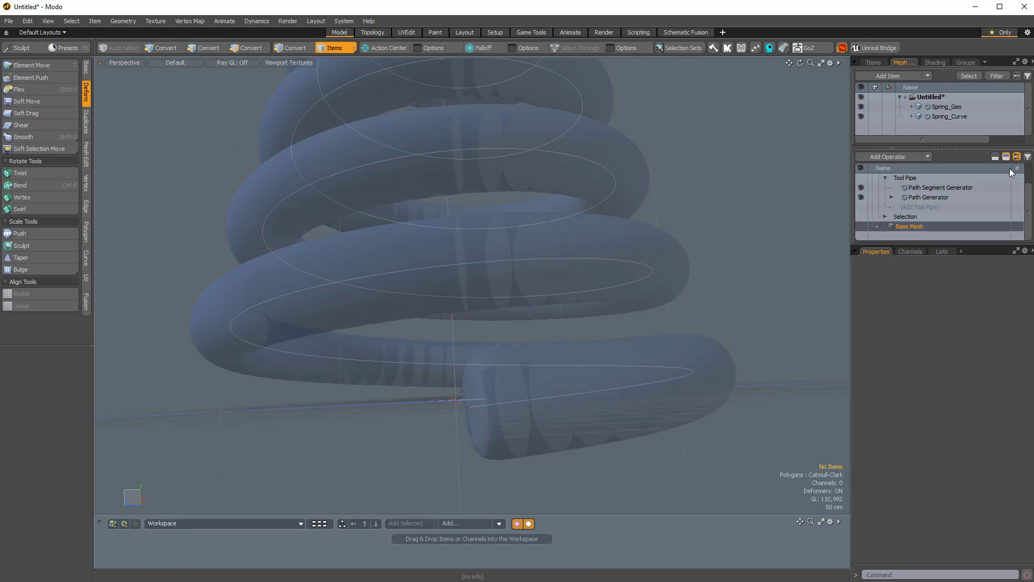
left_click(1009, 156)
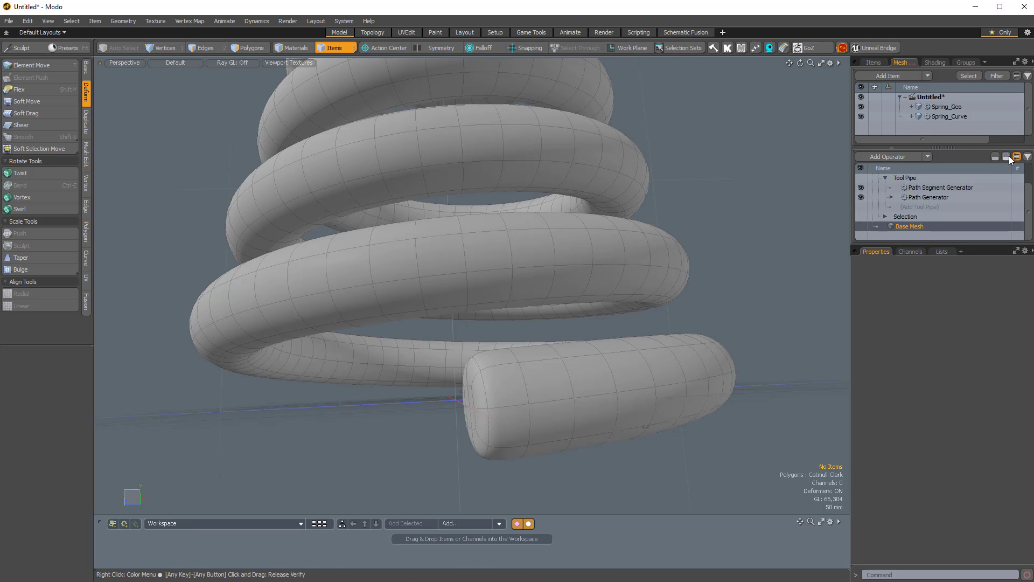
left_click(1009, 156)
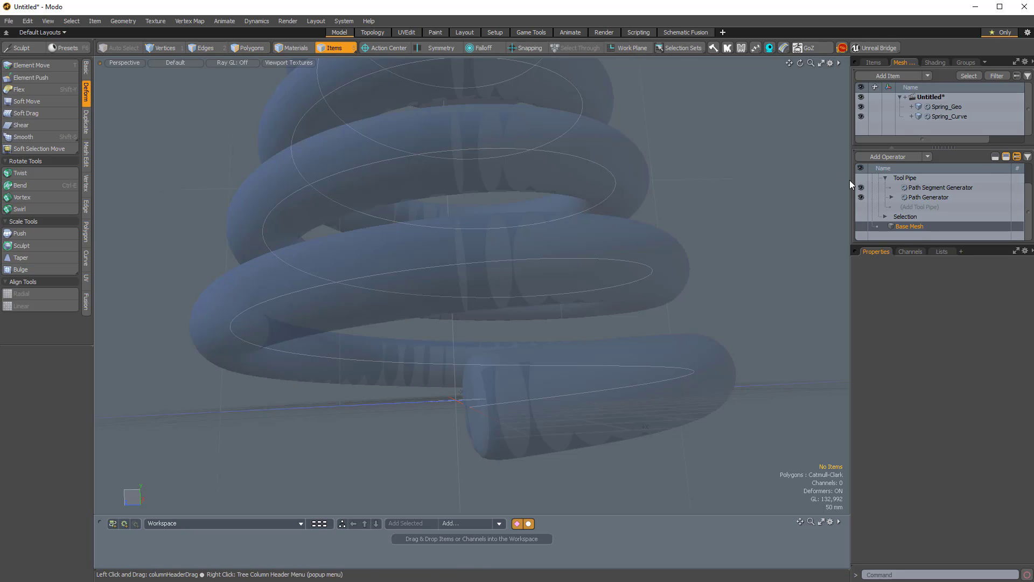
left_click_drag(593, 350, 485, 418, "alt")
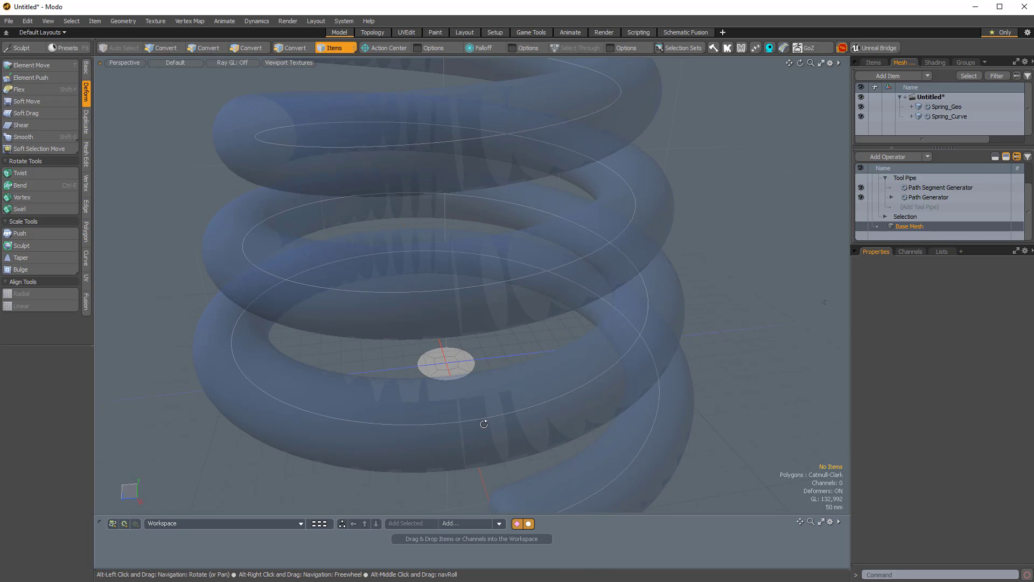
Step: Scale the polygons of the circular base profile to about 43% in X and Z to thin the spring
left_click(455, 354)
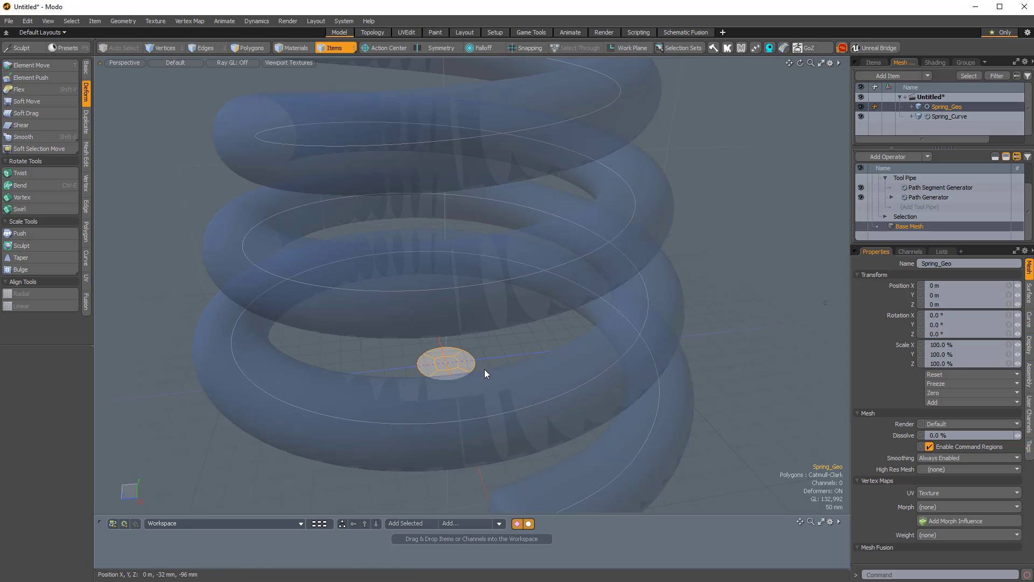
scroll(483, 369, "up", 3)
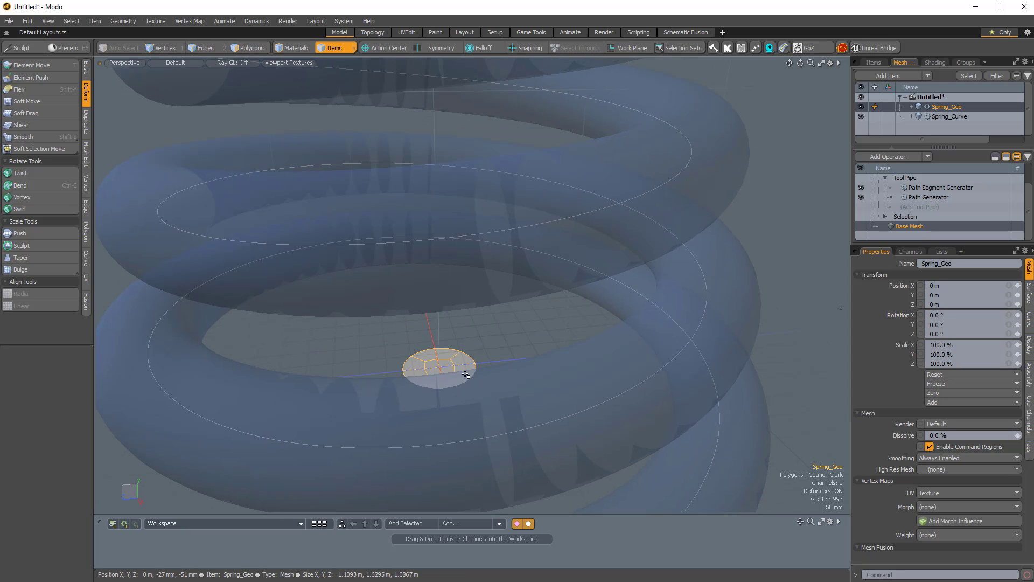
key("3")
key("y")
scroll(416, 383, "down", 4)
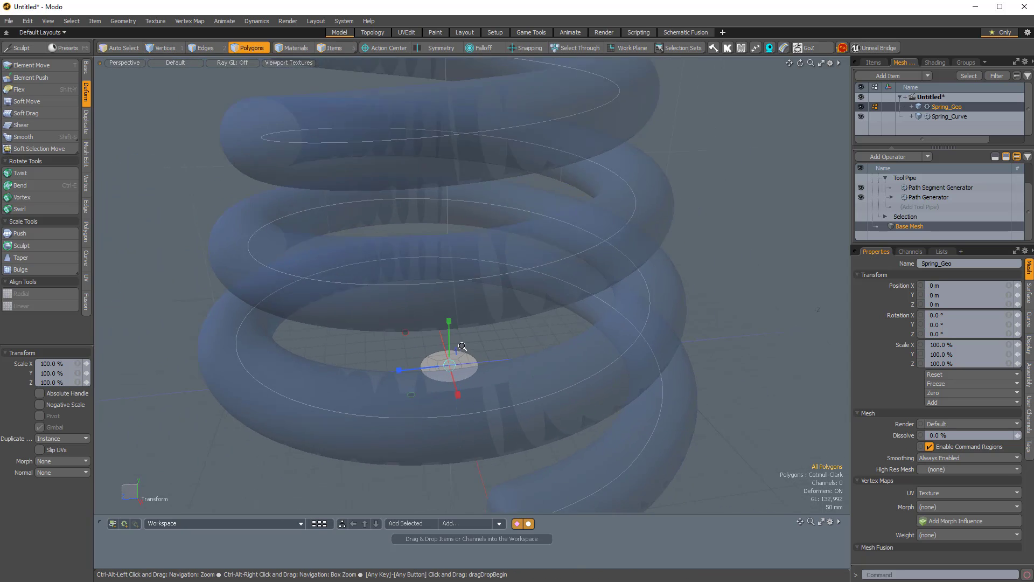
left_click_drag(450, 364, 482, 257)
scroll(441, 215, "down", 5)
left_click_drag(462, 316, 431, 388, "alt")
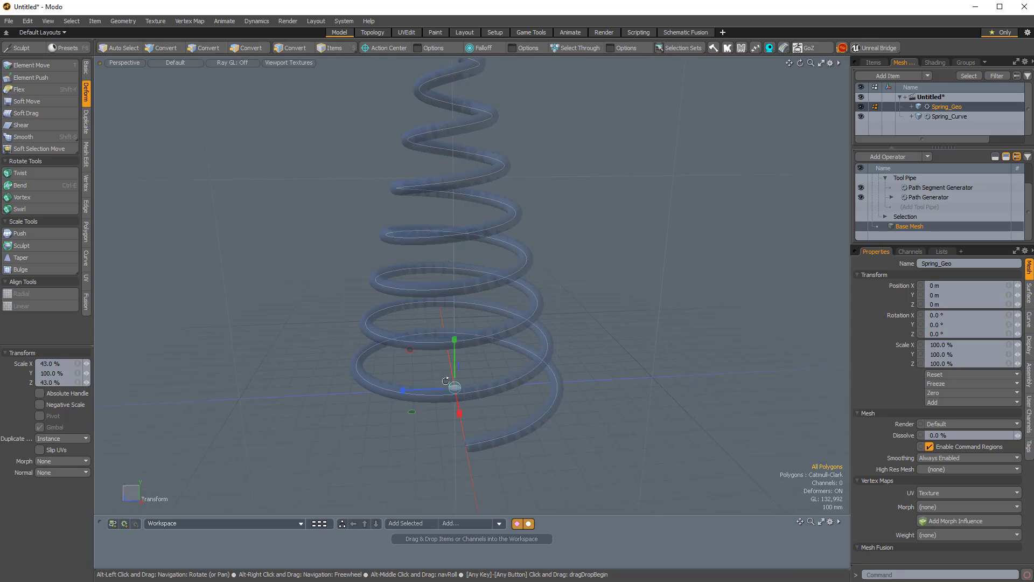
scroll(420, 410, "up", 4)
left_click_drag(413, 426, 417, 449)
key("space")
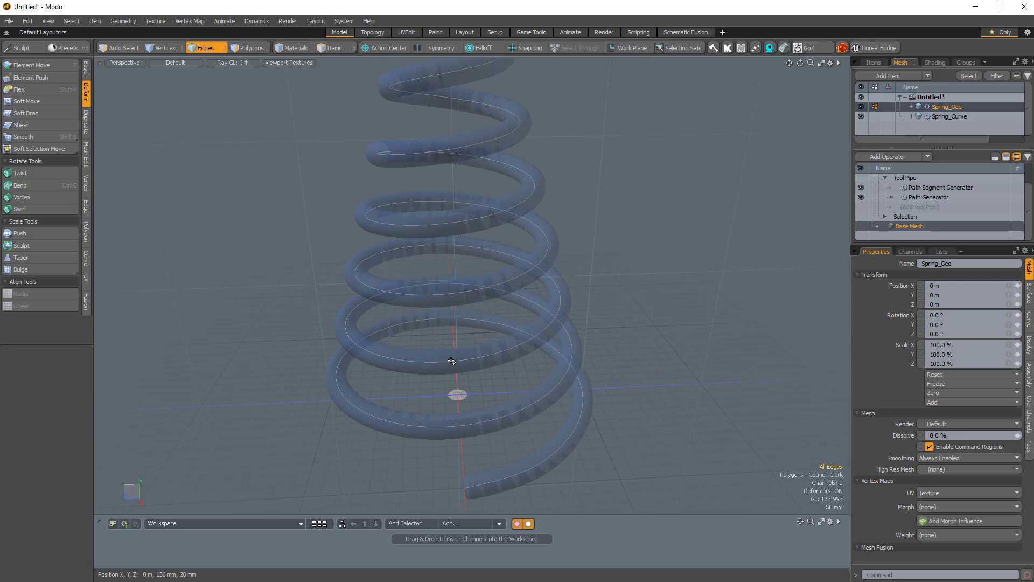
Step: Select the circular profile's boundary edges and apply Radial Align in N-Sided mode with 4 sides to make the profile square
left_click_drag(457, 392, 407, 372, "alt")
scroll(502, 391, "up", 5)
double_click(490, 385)
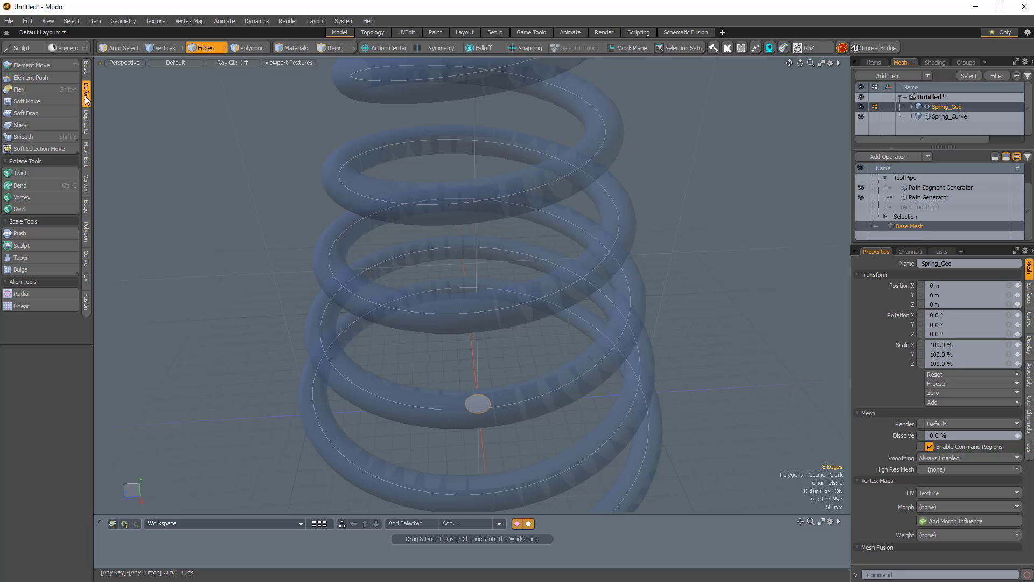
left_click(34, 292)
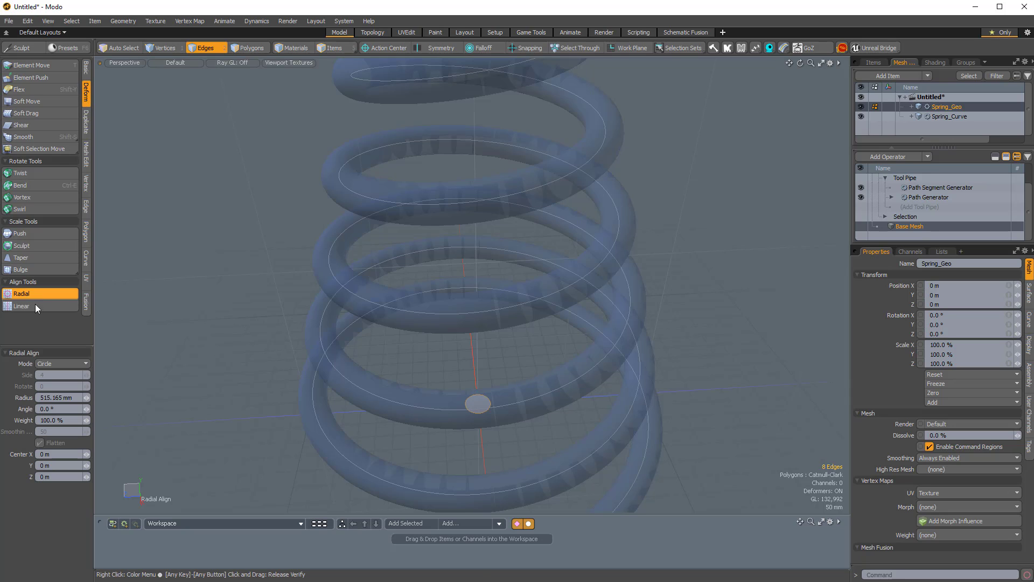
left_click(47, 363)
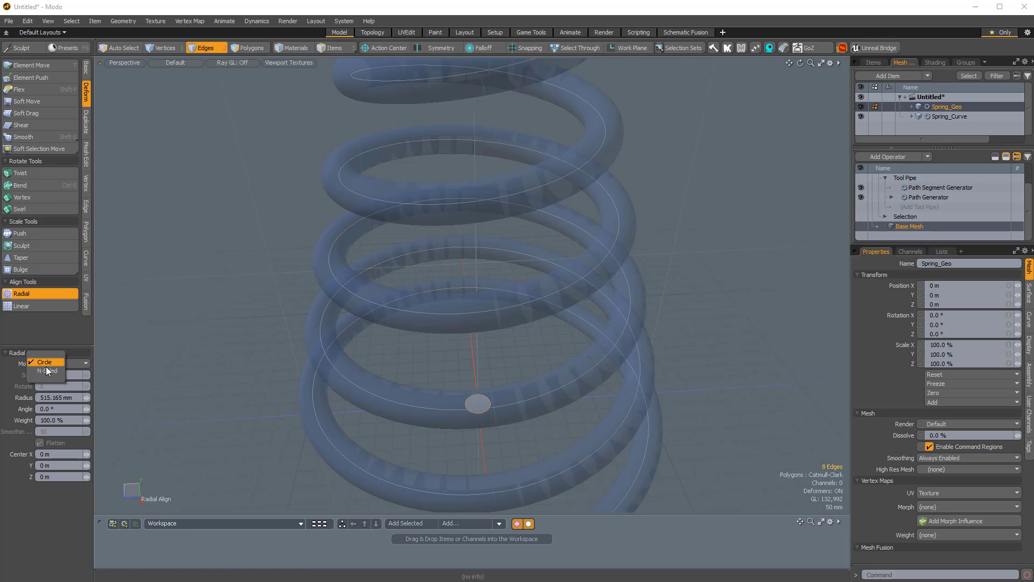
left_click(46, 371)
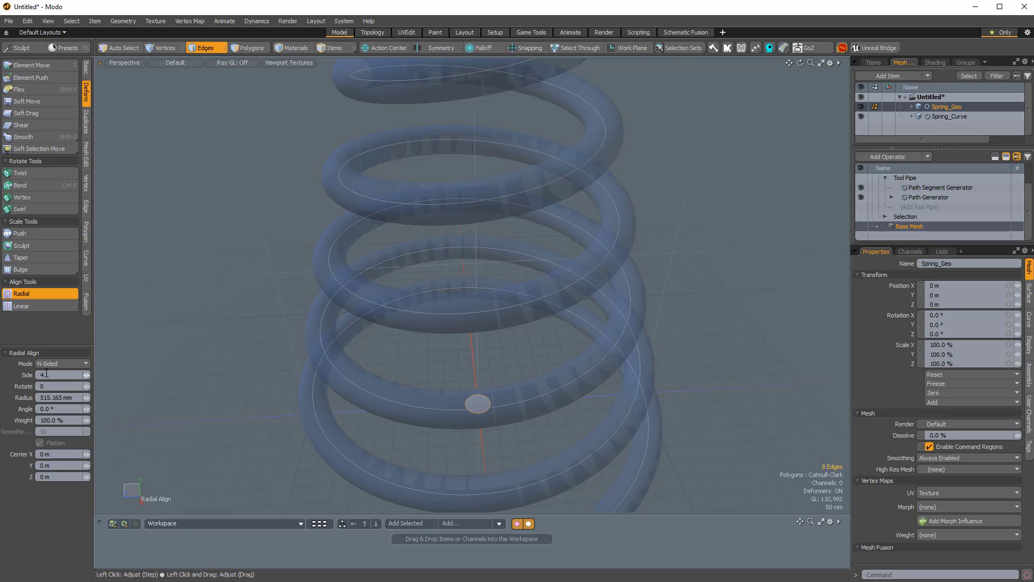
scroll(231, 348, "down", 3)
left_click_drag(230, 349, 252, 293, "alt")
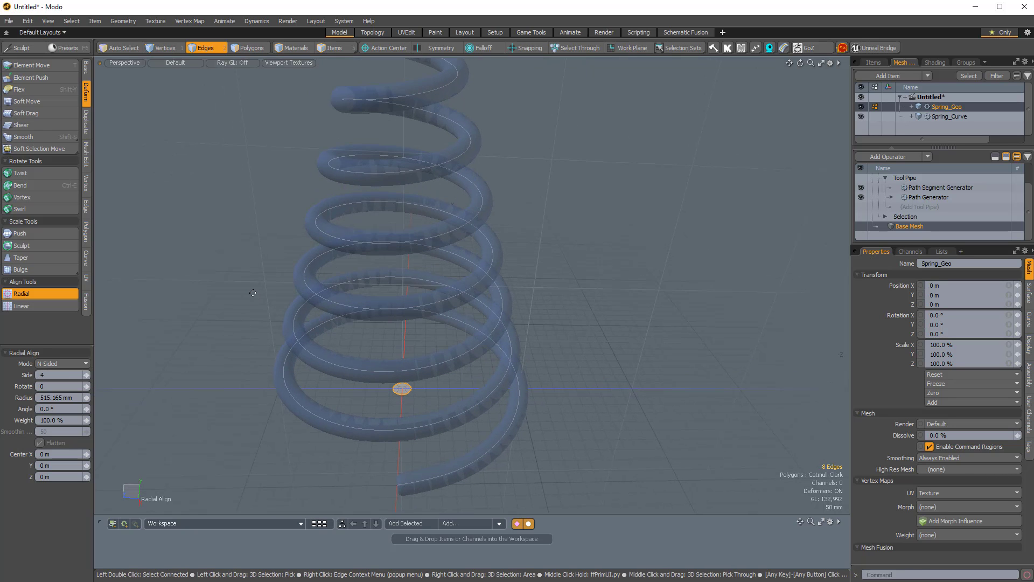
left_click(253, 293)
Step: Turn off subdivision on the square base profile and leave Base Mesh editing to display the full extruded spring
left_click_drag(442, 458, 487, 418, "alt")
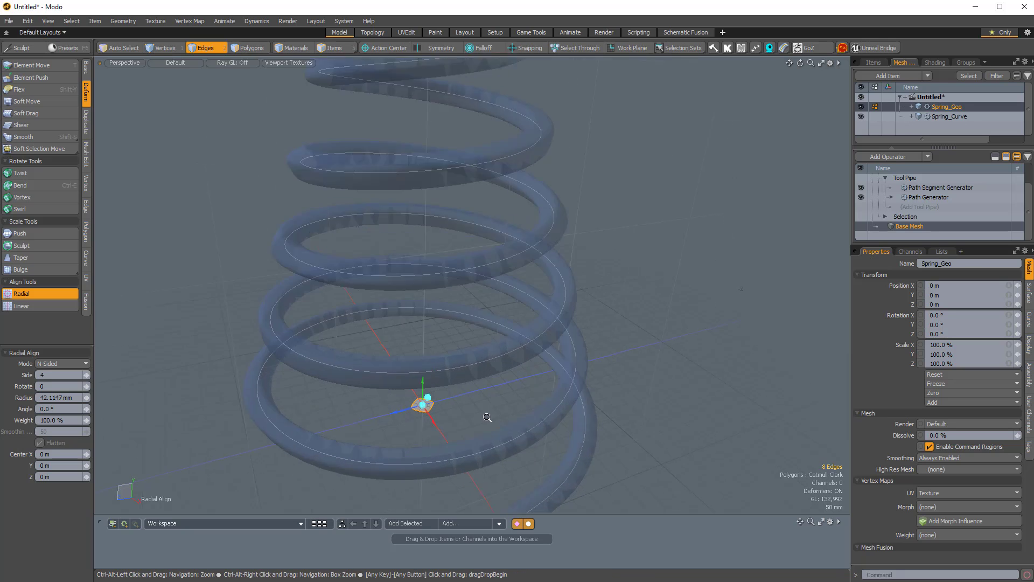
scroll(458, 415, "up", 4)
scroll(447, 417, "down", 2)
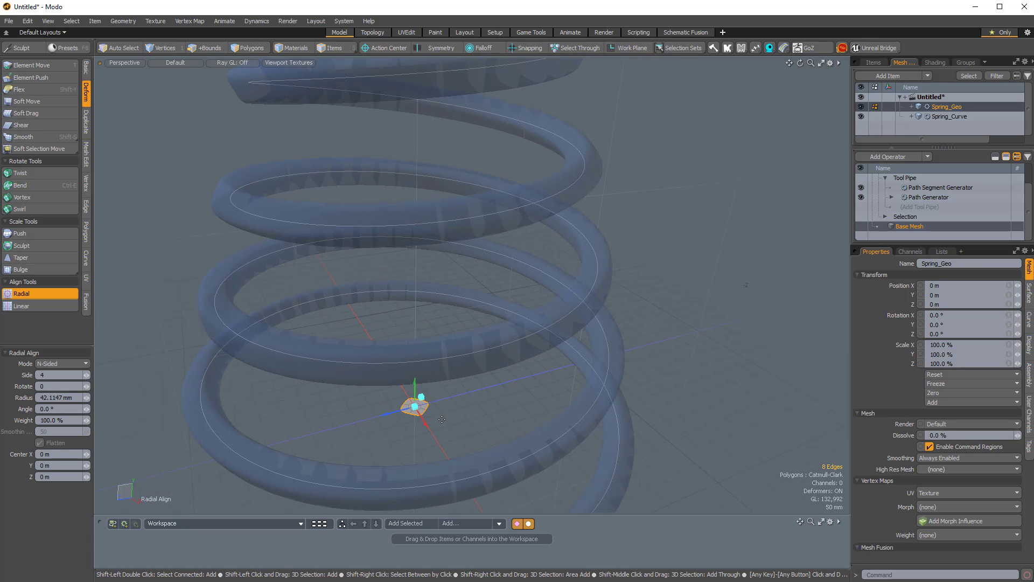
scroll(441, 419, "down", 6)
key("Tab")
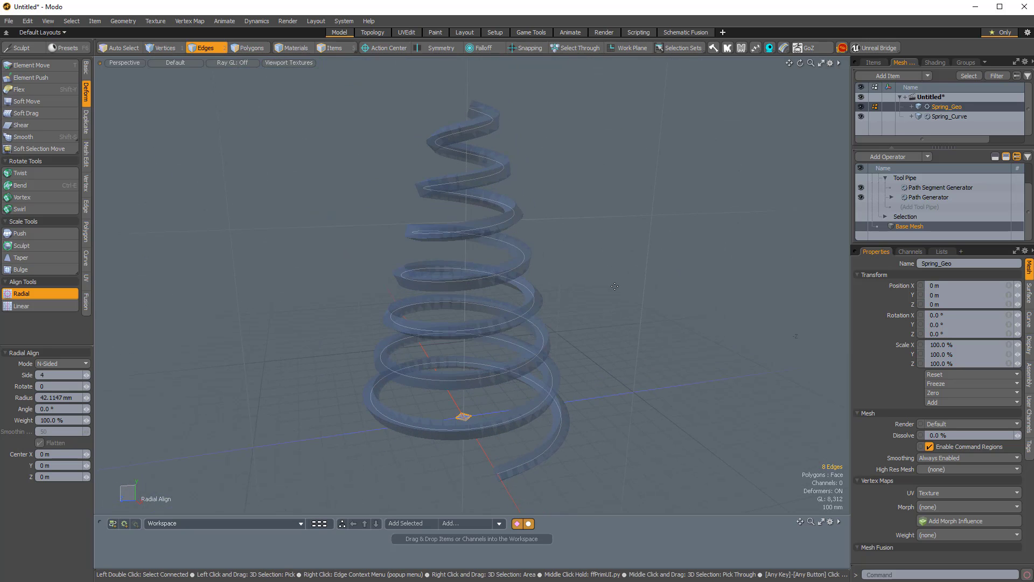
key("space")
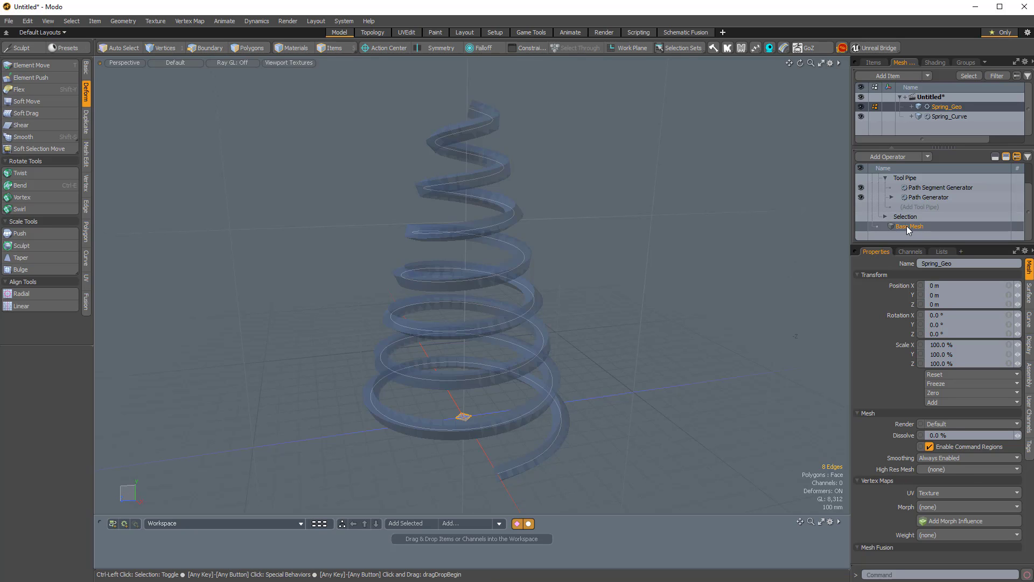
left_click(909, 225)
left_click_drag(603, 269, 487, 348, "alt")
scroll(691, 282, "up", 4)
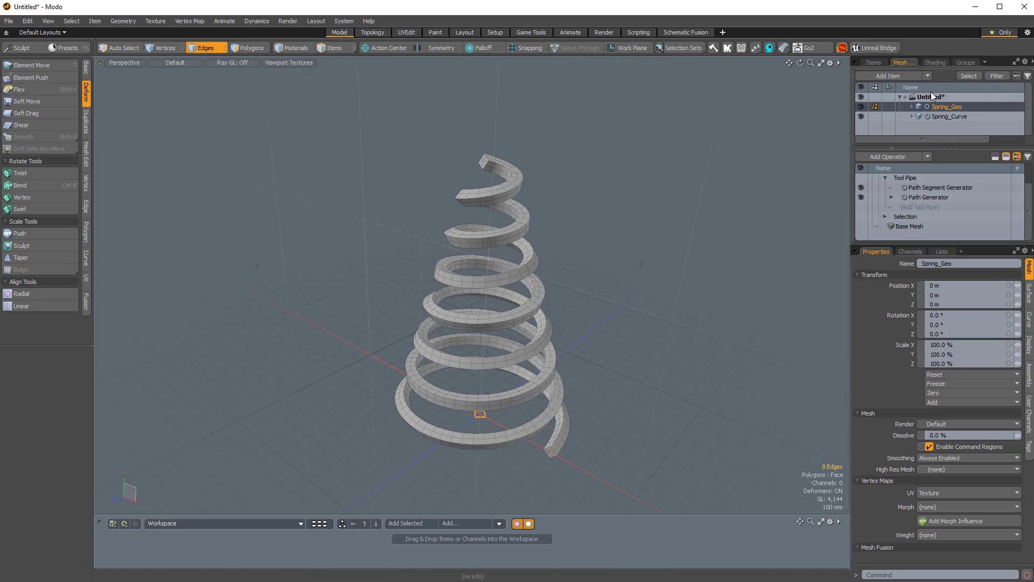
Step: Select Spring_Curve's spiral Taper, Twist Per Meter, Point Spacing and Length channels and start Channel Haul on them
left_click(944, 118)
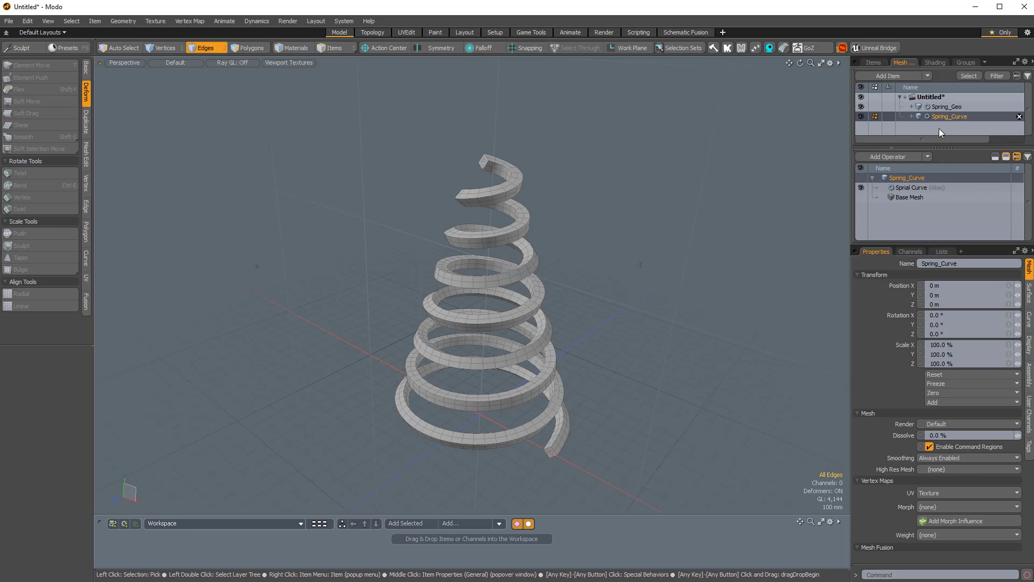
left_click(903, 187)
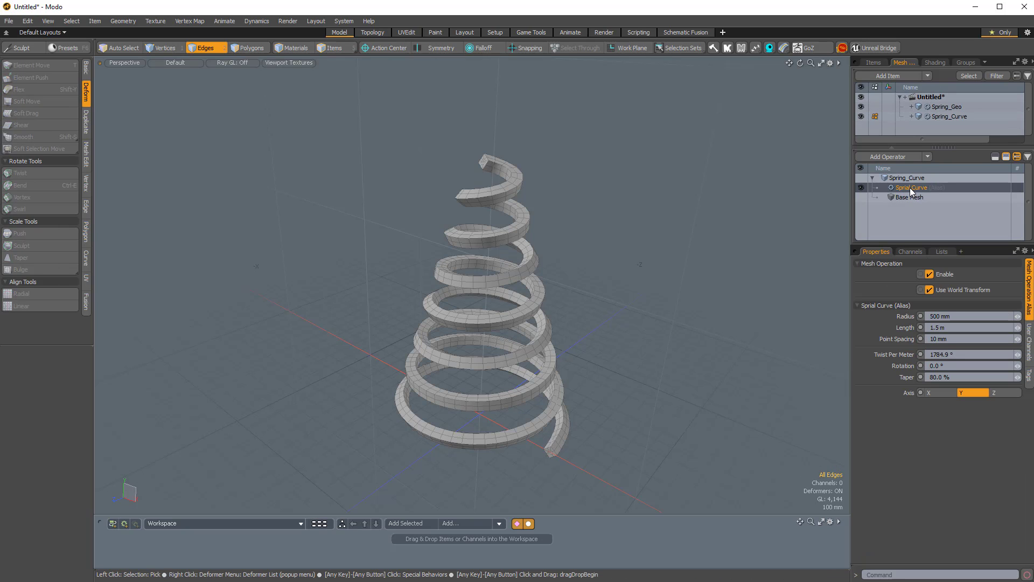
left_click(904, 378)
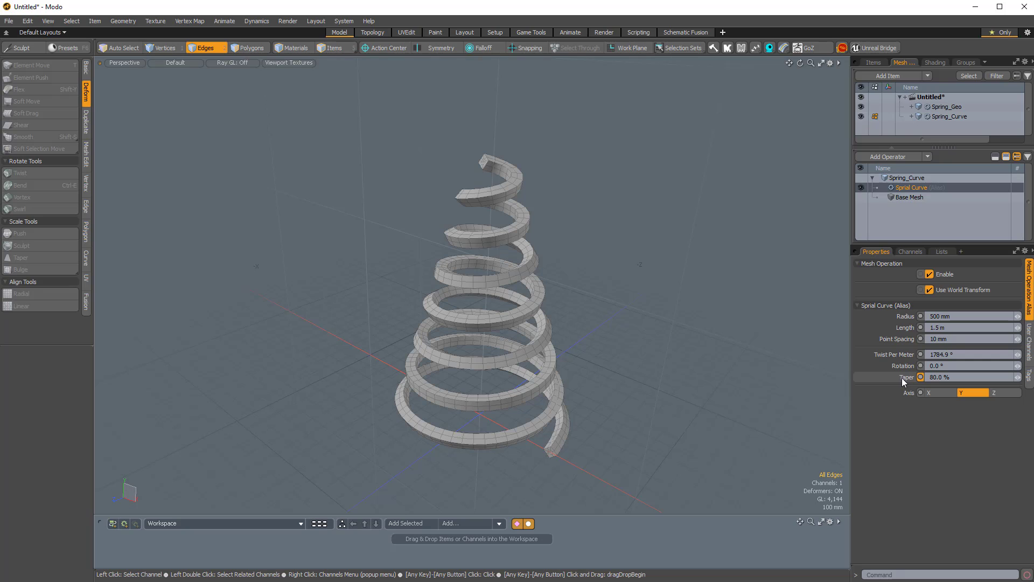
left_click(900, 327, "ctrl")
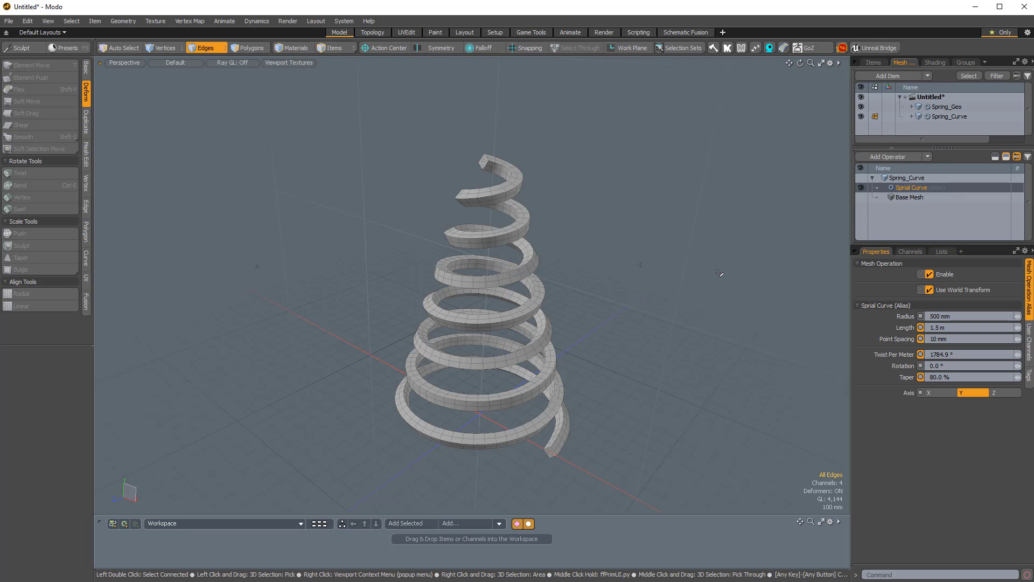
key("5")
key("c")
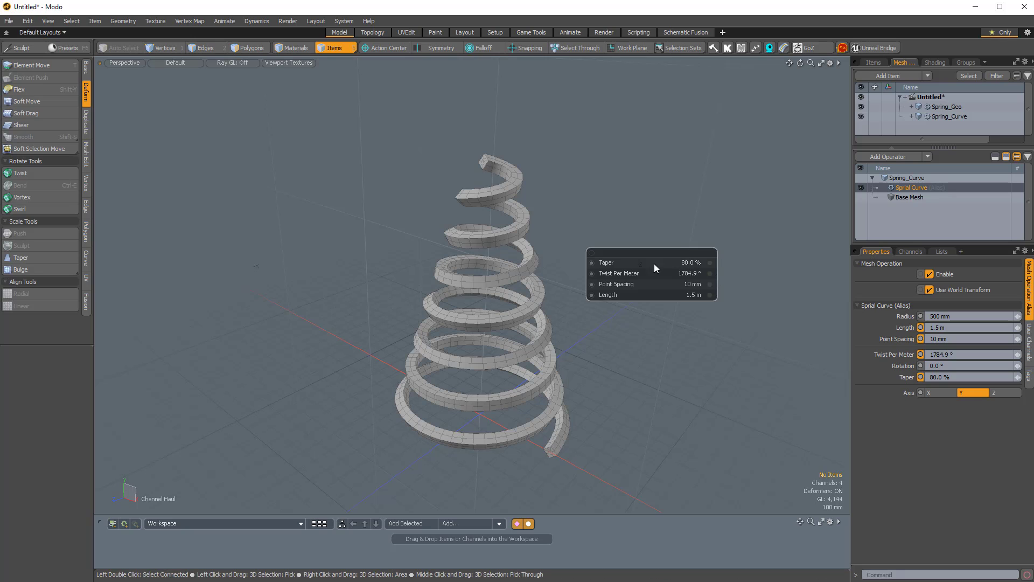
left_click_drag(645, 254, 665, 195)
left_click_drag(504, 317, 477, 320, "alt")
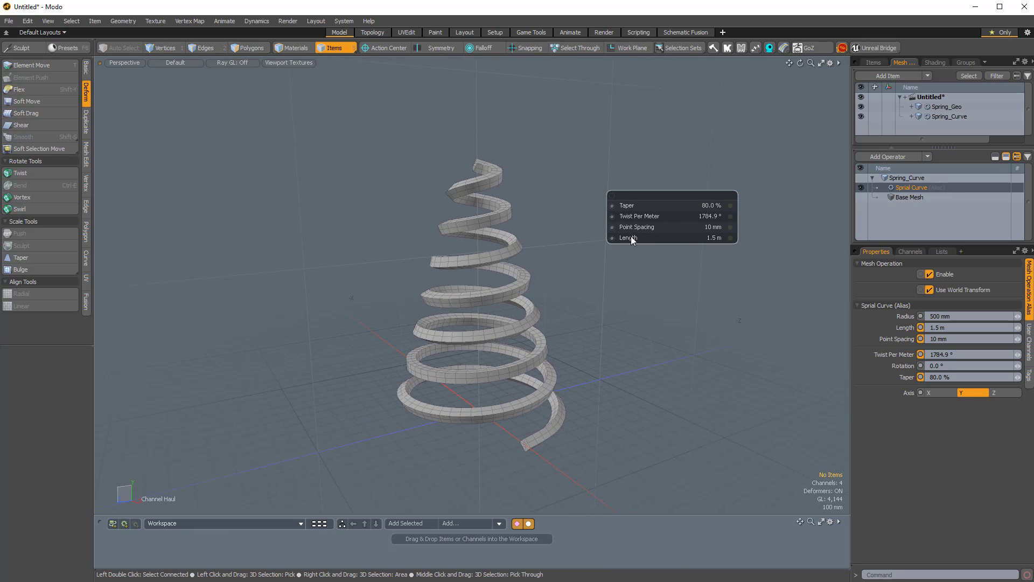
mouse_move(582, 231)
left_mouse_down("alt")
mouse_move(573, 232)
mouse_move(584, 238)
left_mouse_up("alt")
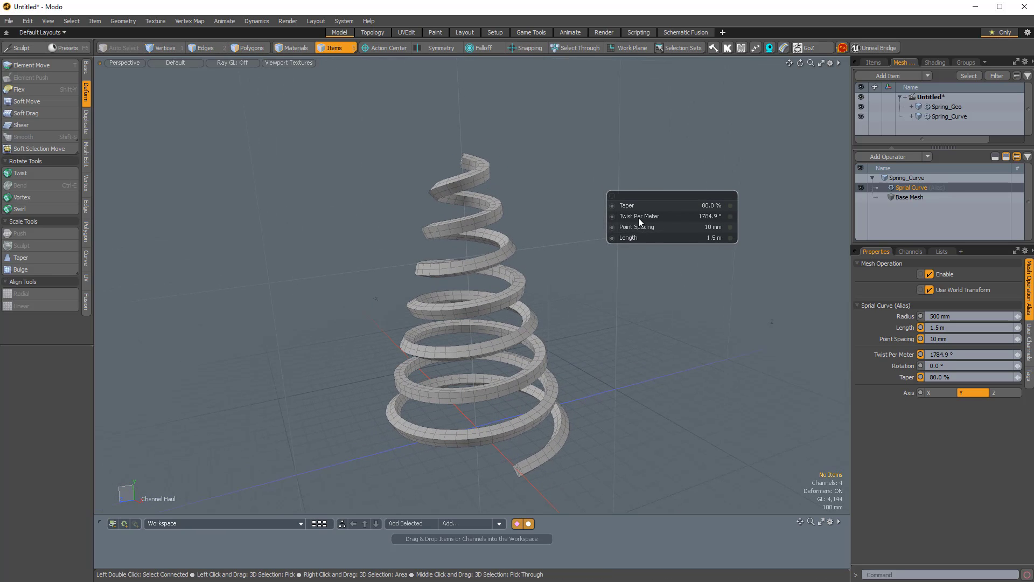
Step: Haul the spiral's Twist Per Meter to 1848.8° and try Tapers of -180%, 93.5% and 140% before settling on 83%
left_click_drag(647, 227, 570, 205)
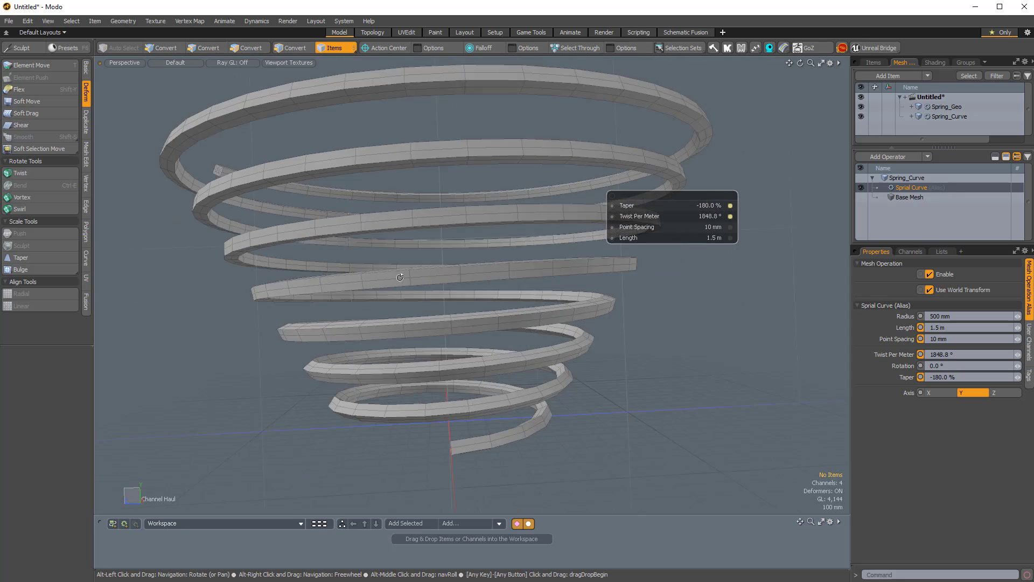
mouse_move(388, 264)
left_mouse_down("alt")
mouse_move(388, 301)
mouse_move(377, 280)
left_mouse_up("alt")
left_click_drag(625, 206, 647, 206)
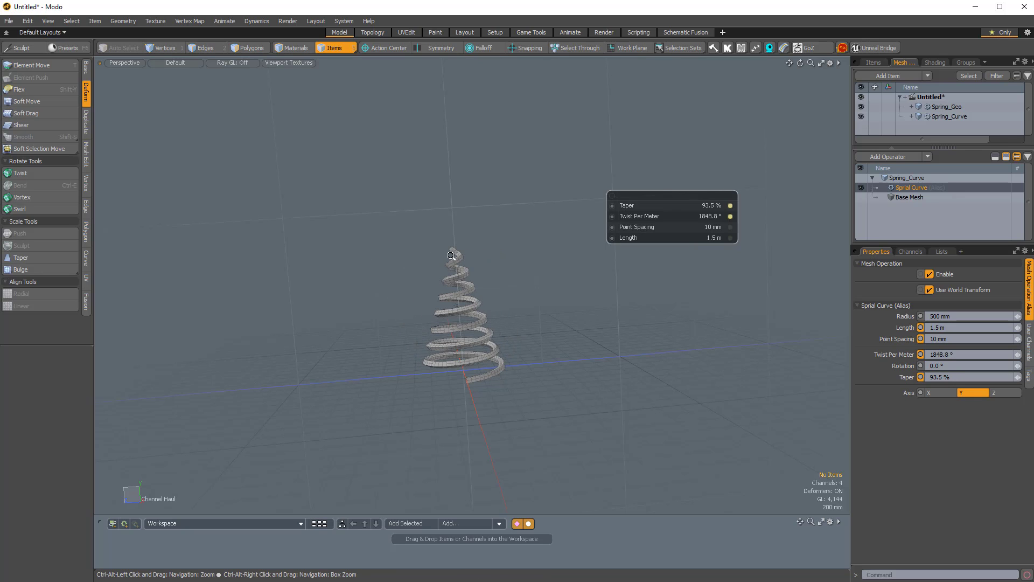
left_click_drag(410, 254, 473, 224, "ctrl+alt")
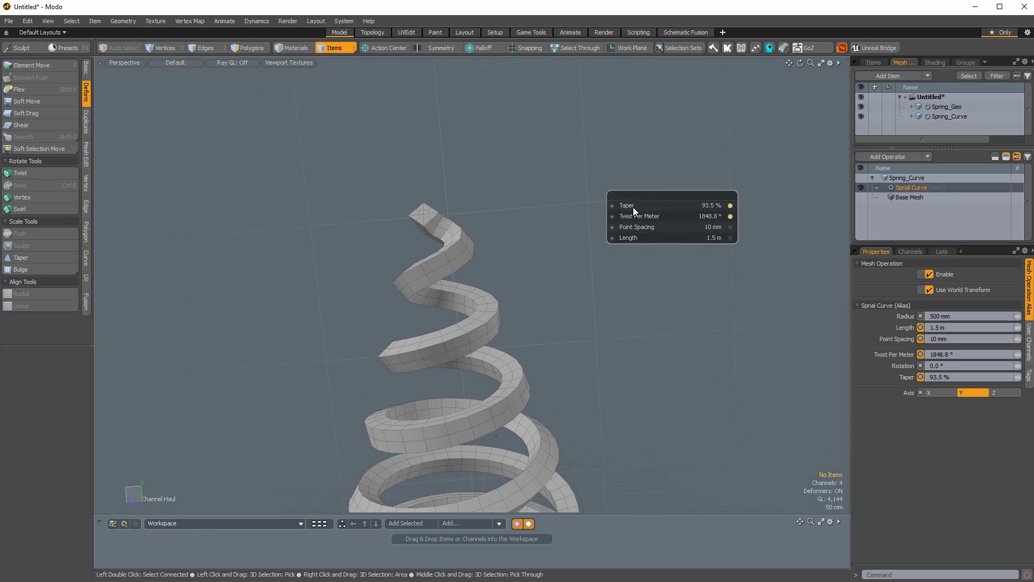
left_click_drag(633, 207, 662, 207)
scroll(453, 290, "down", 5)
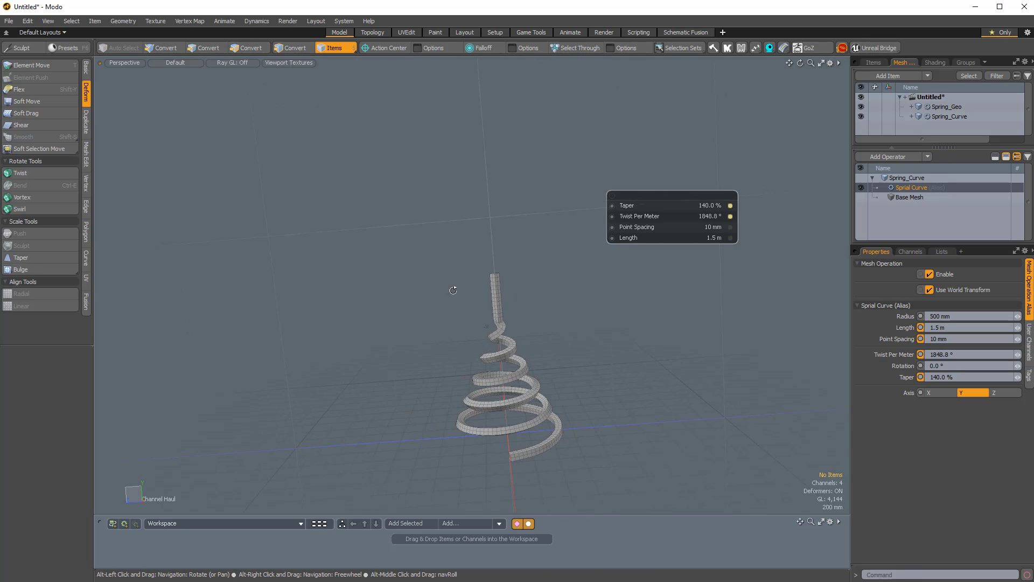
left_click_drag(453, 291, 479, 269, "alt")
left_click_drag(479, 269, 582, 210, "alt+shift")
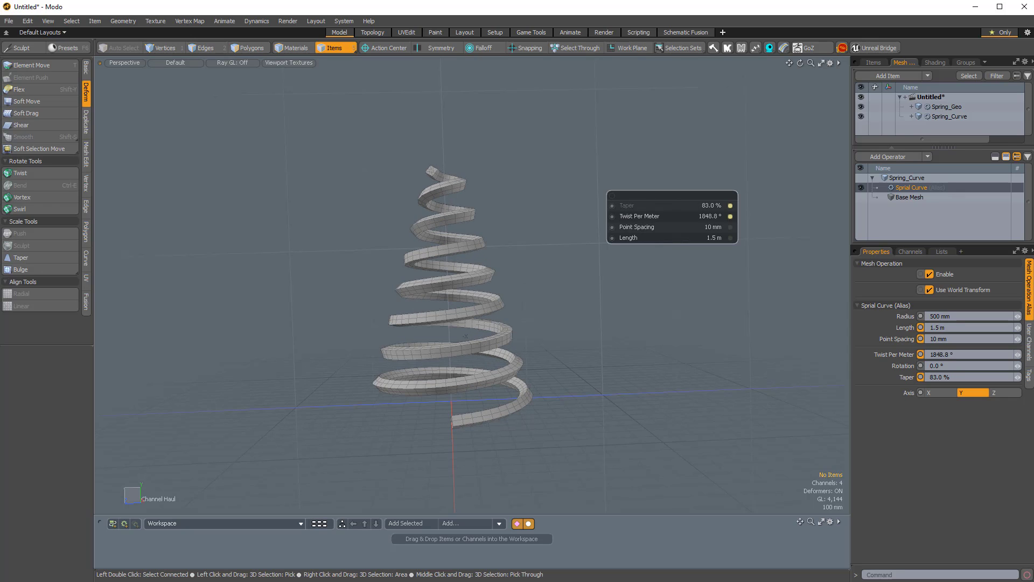
Step: Haul the spiral curve's Length to 3.2 m and inspect the stretched spring
left_click_drag(613, 237, 531, 247, "alt")
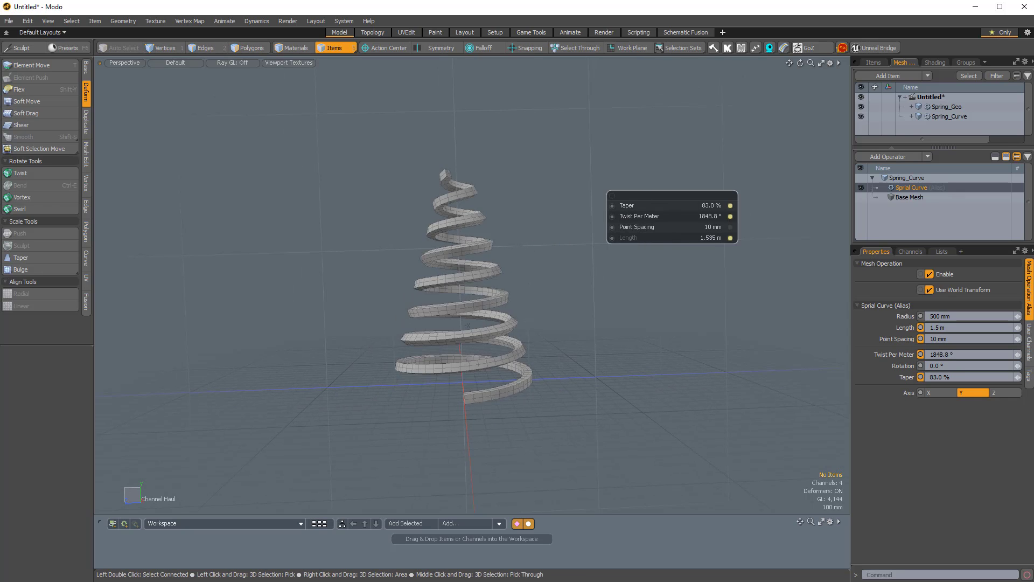
left_click_drag(631, 238, 761, 238)
scroll(632, 244, "down", 3)
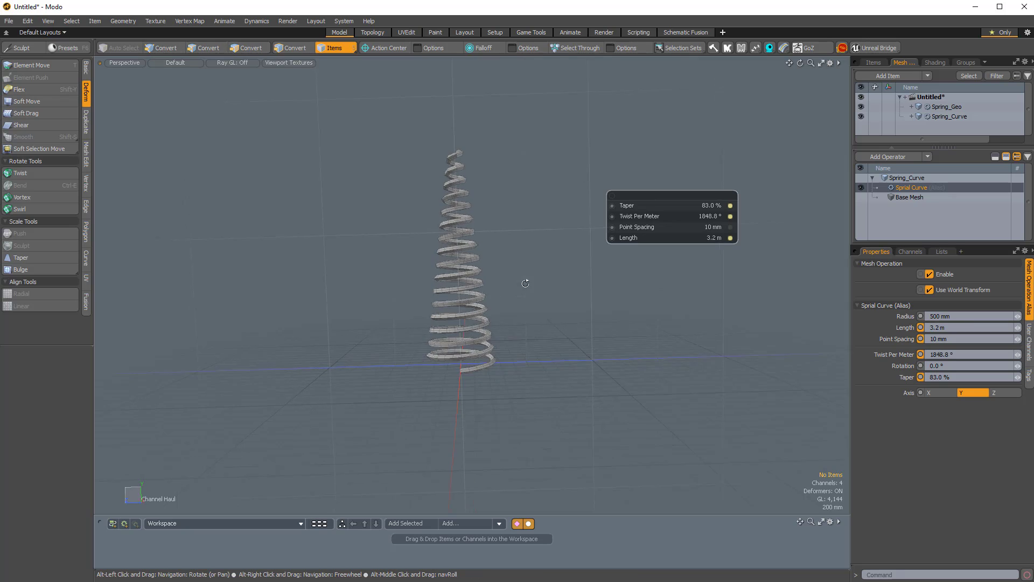
left_click_drag(505, 279, 568, 353, "alt")
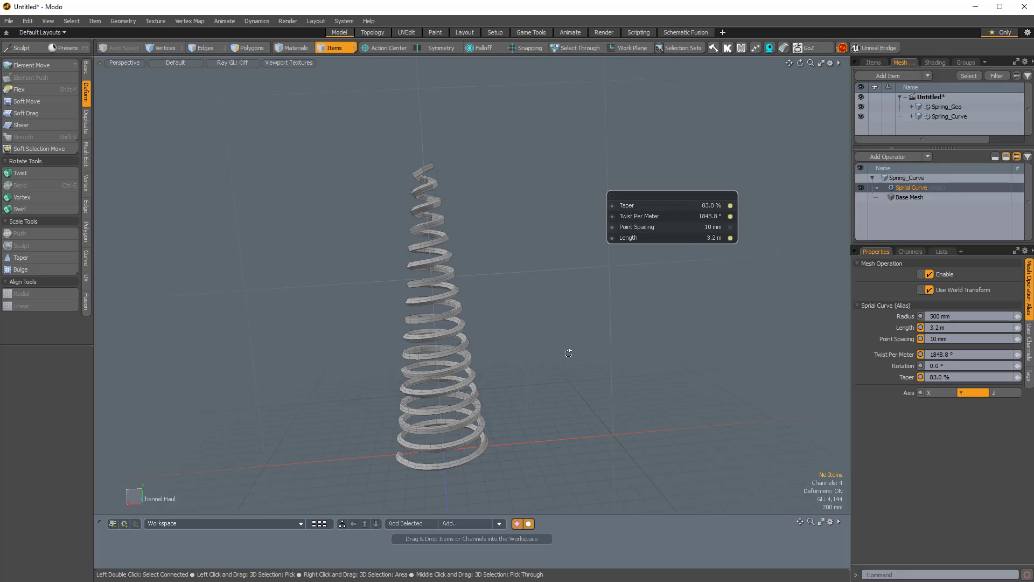
Step: Open the preset browser to view the saved Spiral Curve in the Mesh Operation aliases
key("F6")
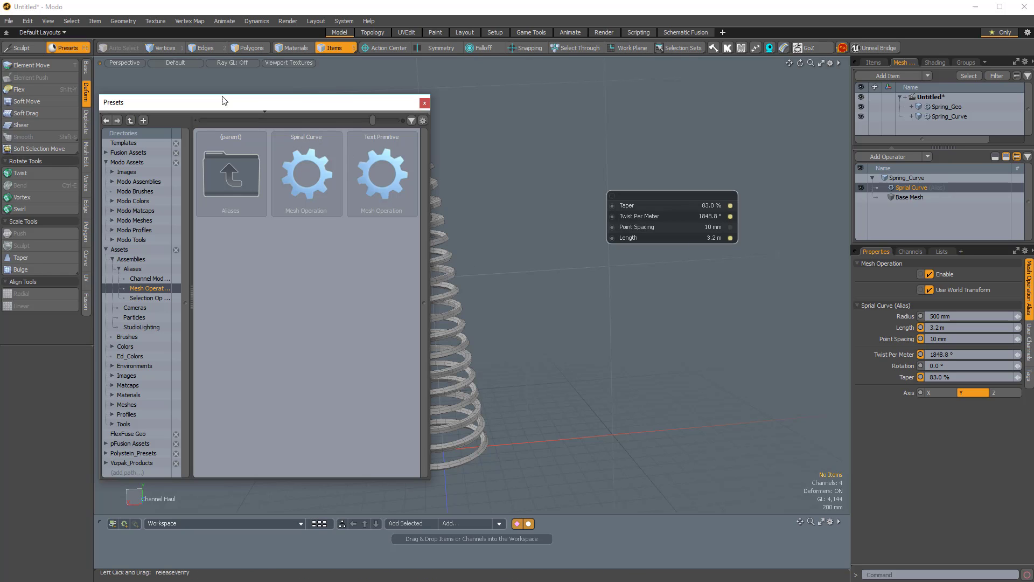
left_click_drag(229, 102, 265, 97)
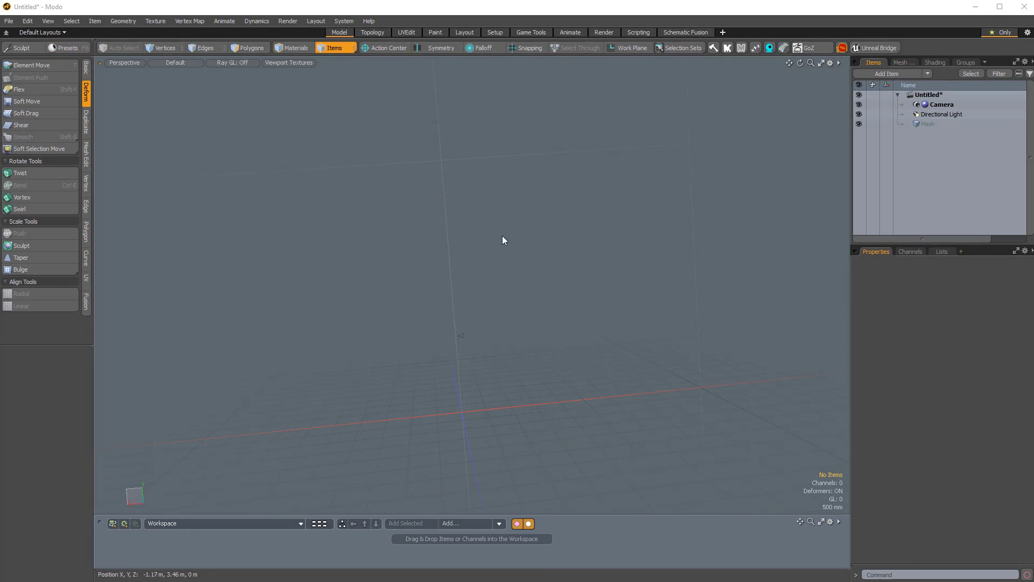
Step: Activate the B-Spline curve tool and switch the viewport to the Front view
left_click_drag(501, 236, 574, 205, "ctrl+alt")
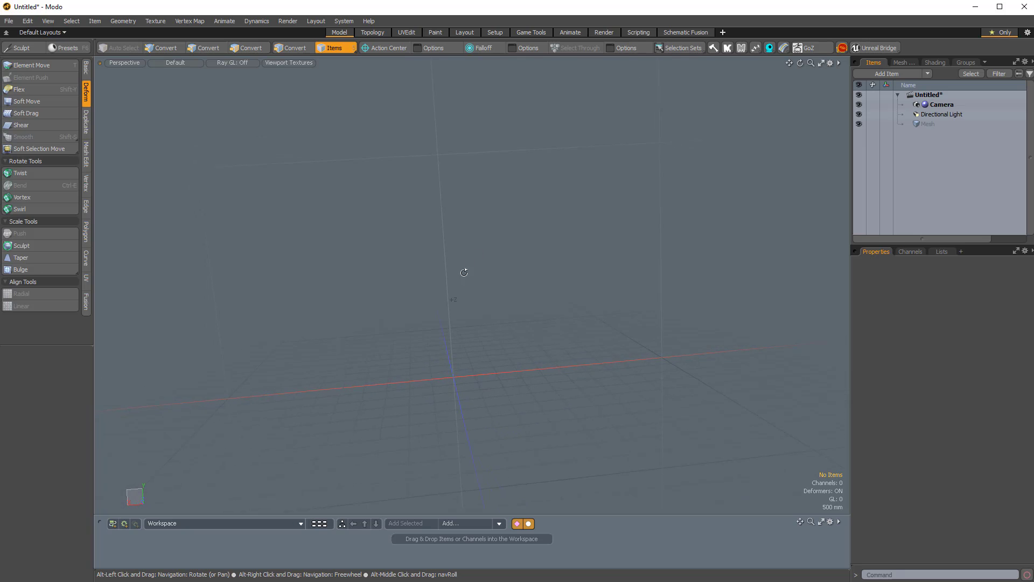
left_click_drag(463, 273, 531, 210, "alt")
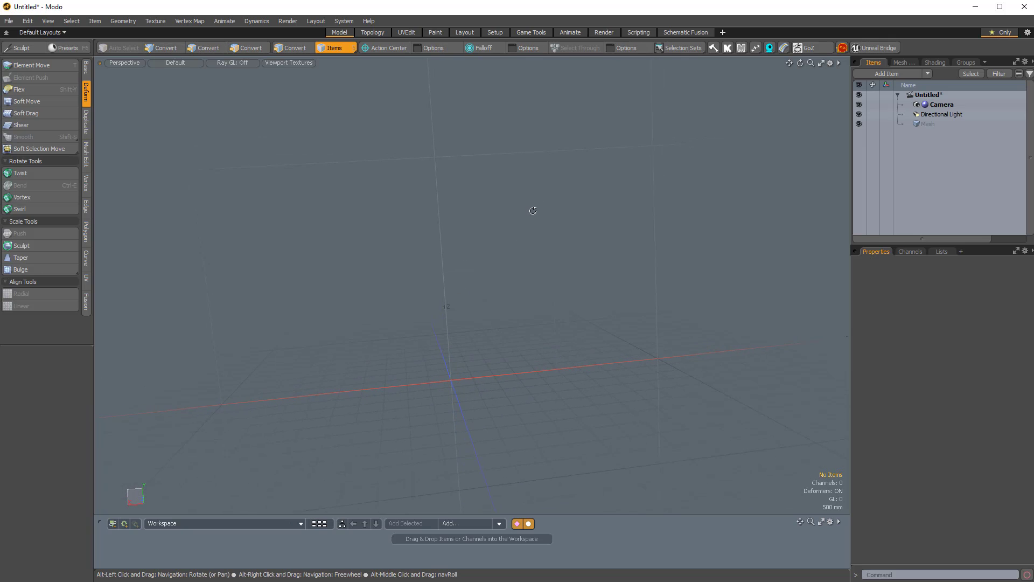
left_click(88, 71)
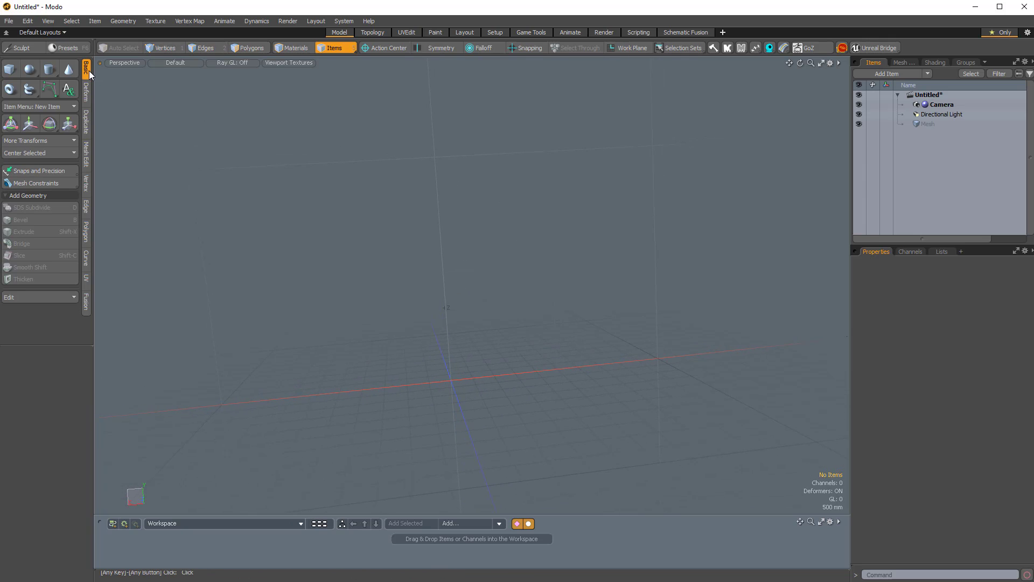
left_click(51, 86)
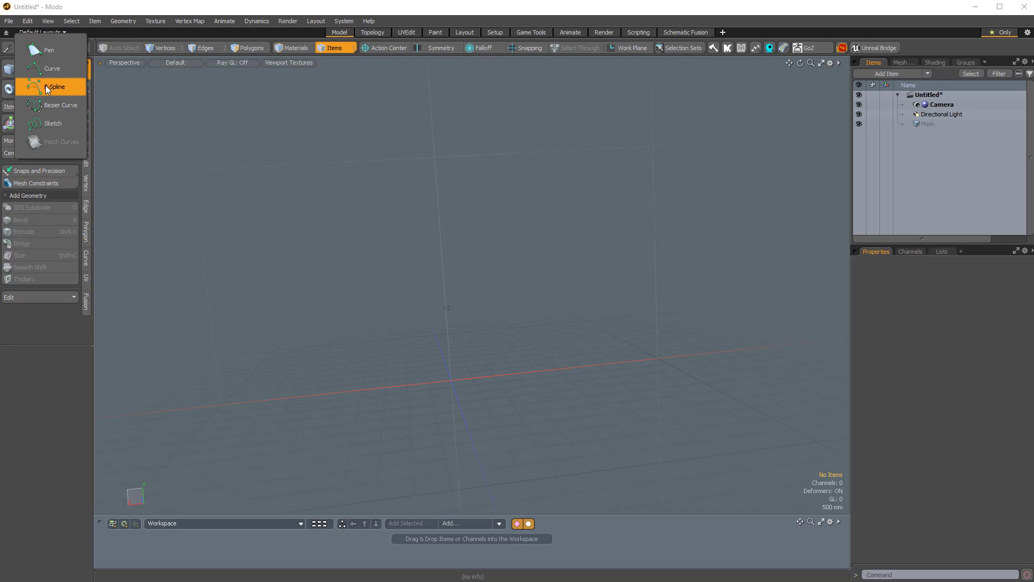
left_click(47, 86)
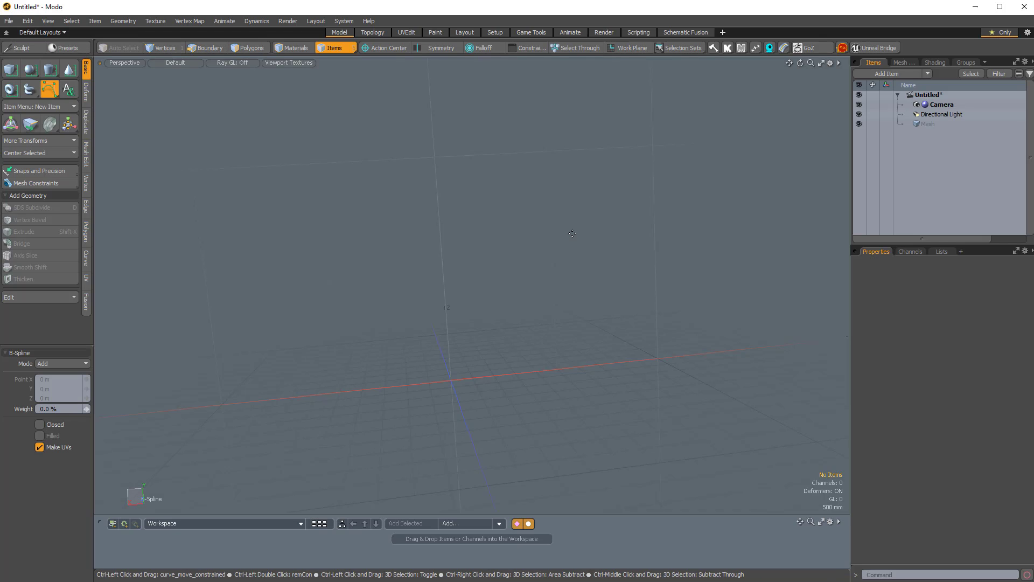
key("ctrl+space")
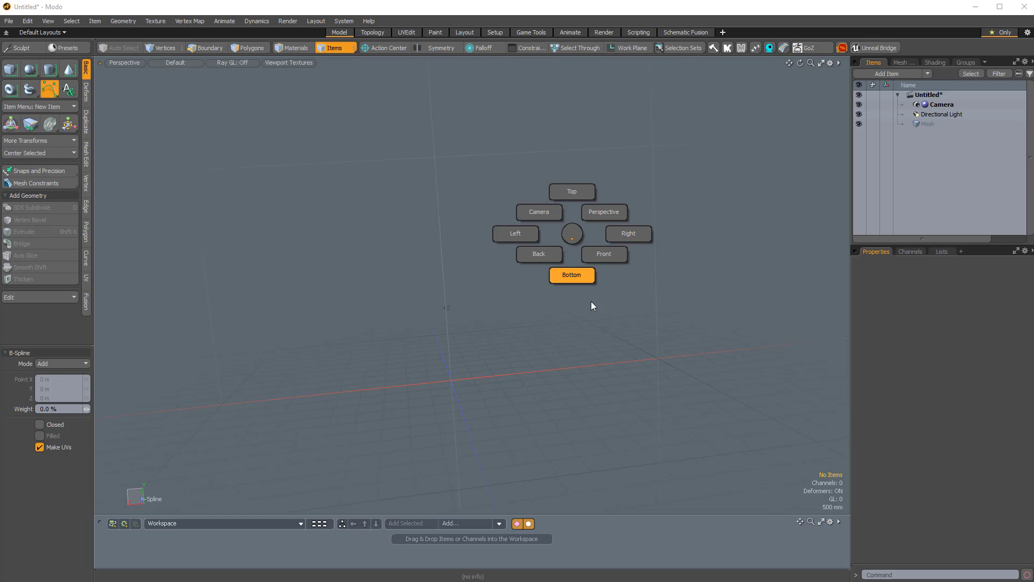
left_click(612, 261)
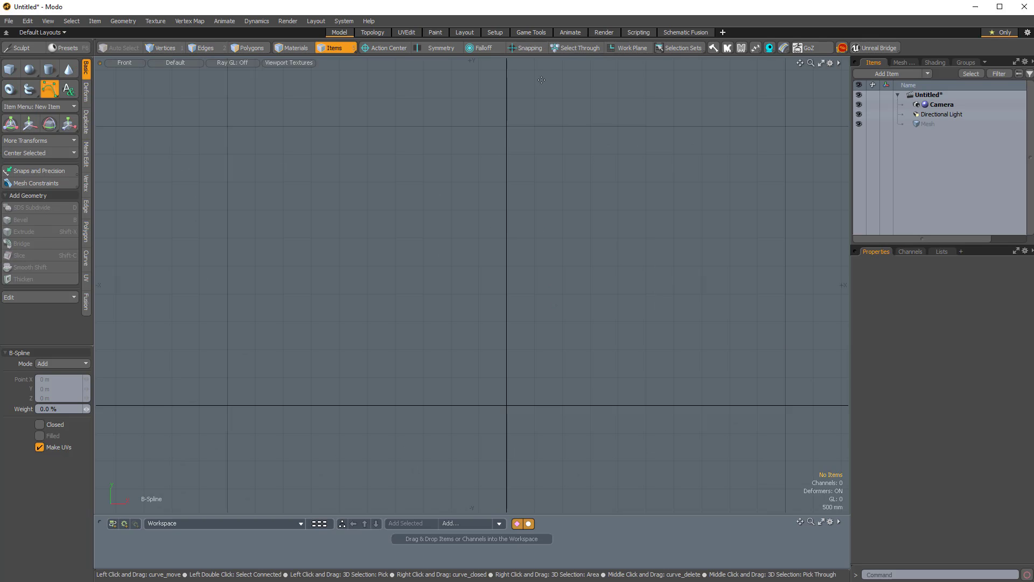
Step: Turn on snapping with Grid as the only snap type and move the snapping options clear of the drawing area
left_click(531, 47, "alt")
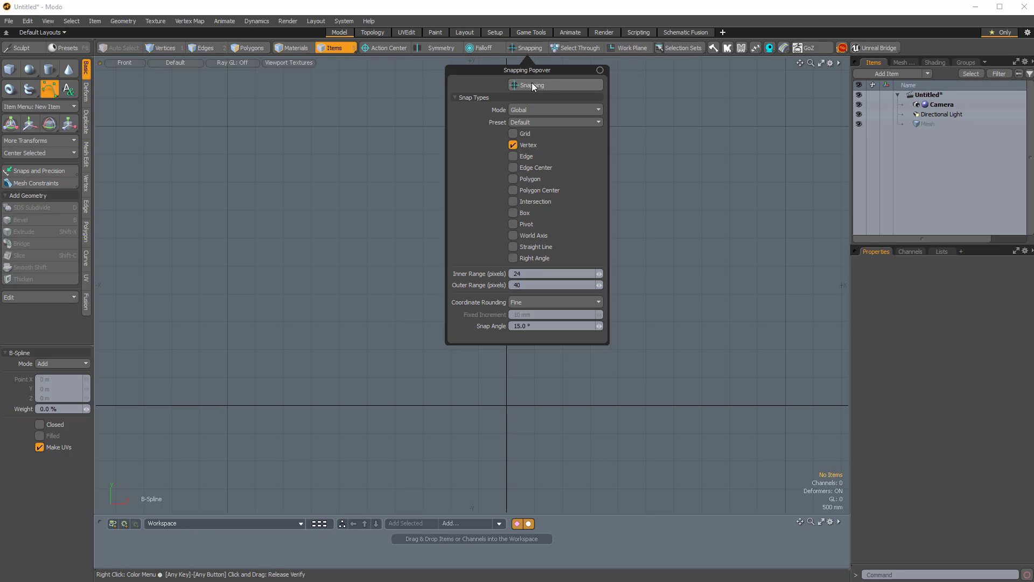
left_click(532, 84)
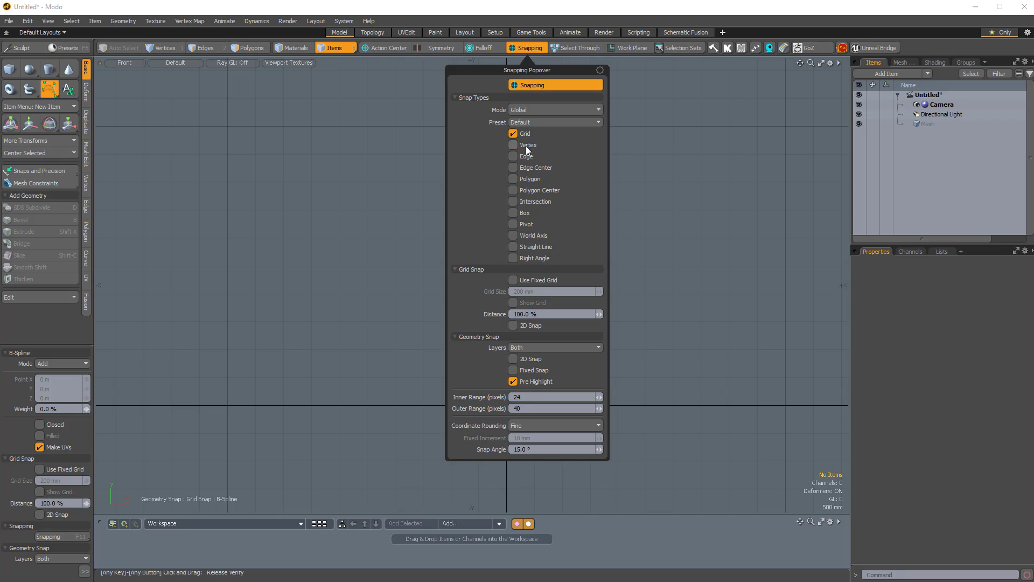
left_click_drag(470, 69, 684, 96)
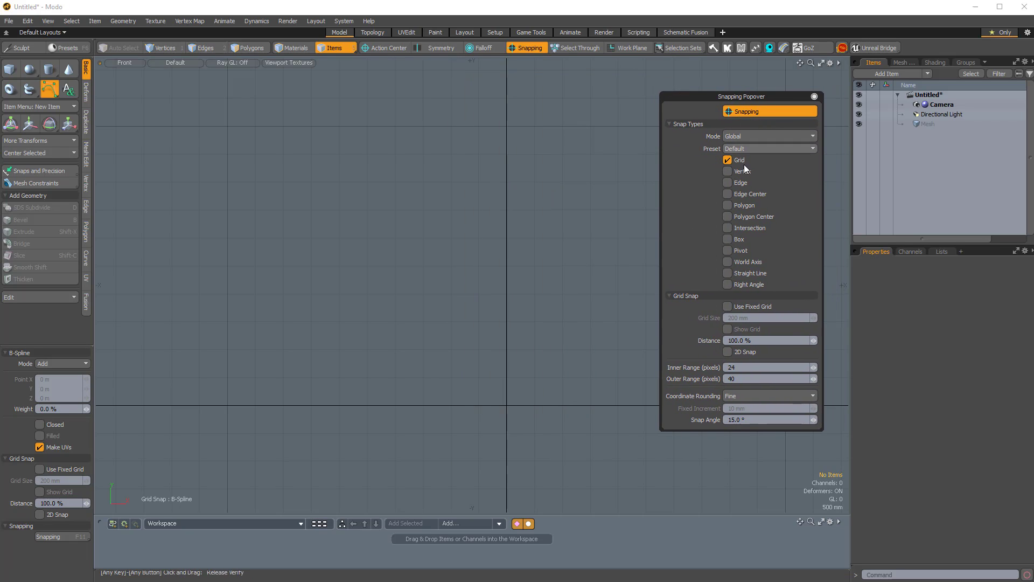
Step: In the Mesh item, draw a straight vertical five-point B-Spline about 2 m long on the Y axis, with points 0.5 m apart from Y 5 m down
scroll(524, 253, "down", 3)
left_click_drag(503, 253, 383, 254, "alt+shift")
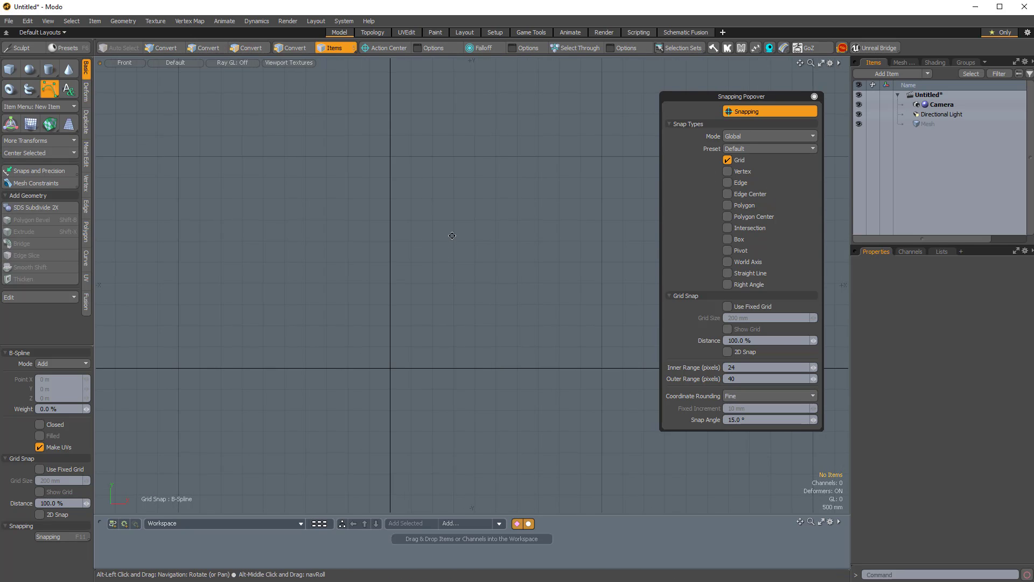
left_click_drag(452, 233, 487, 254, "alt+shift")
left_click(927, 124)
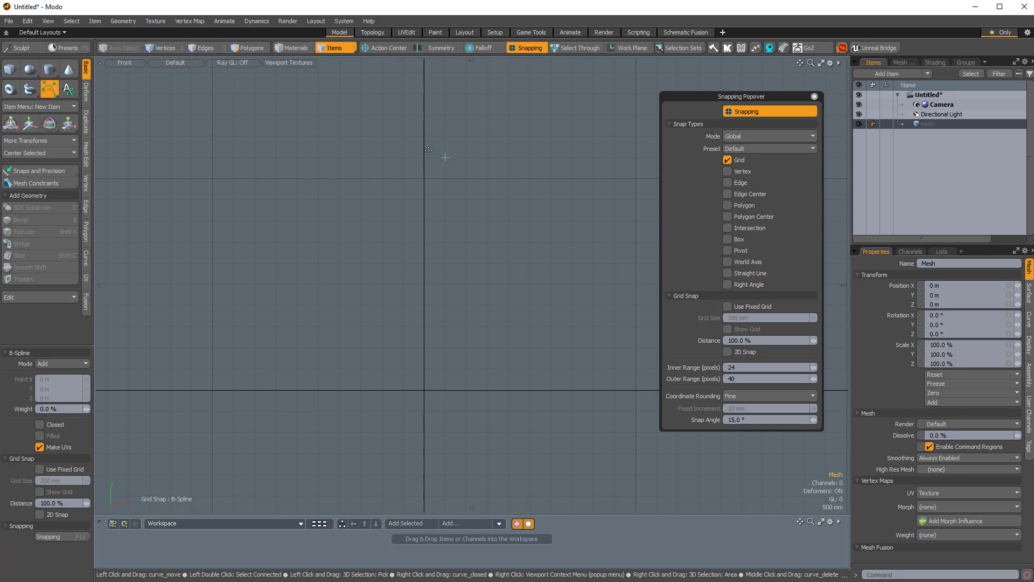
scroll(415, 183, "down", 1)
left_click_drag(415, 182, 442, 252, "alt+shift")
scroll(464, 190, "up", 2)
left_click_drag(457, 182, 499, 224, "alt+shift")
scroll(496, 232, "up", 5)
left_click_drag(493, 161, 485, 273, "alt")
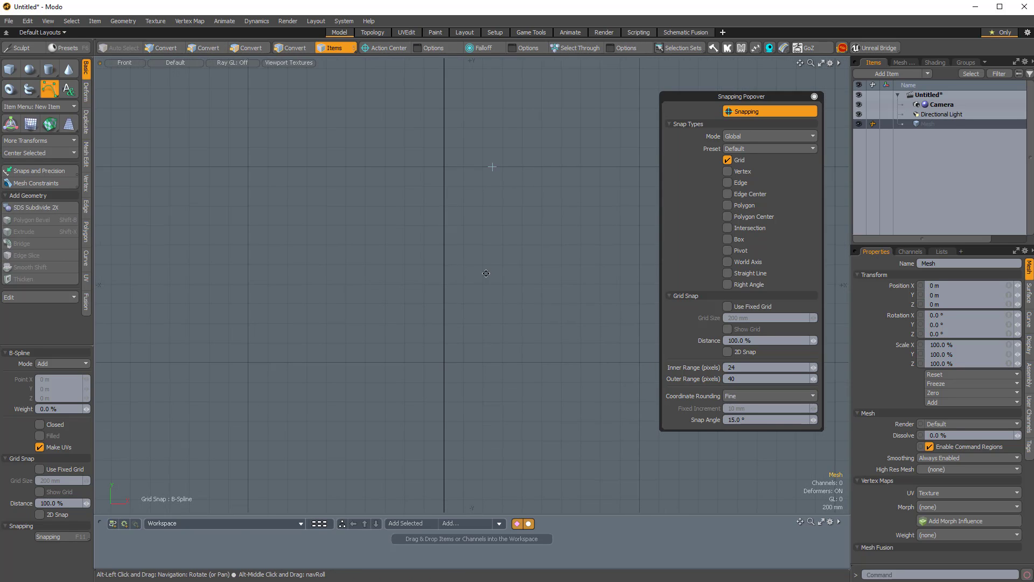
left_click_drag(491, 140, 484, 241, "alt")
scroll(488, 237, "up", 5)
left_click_drag(504, 177, 526, 132, "alt+shift")
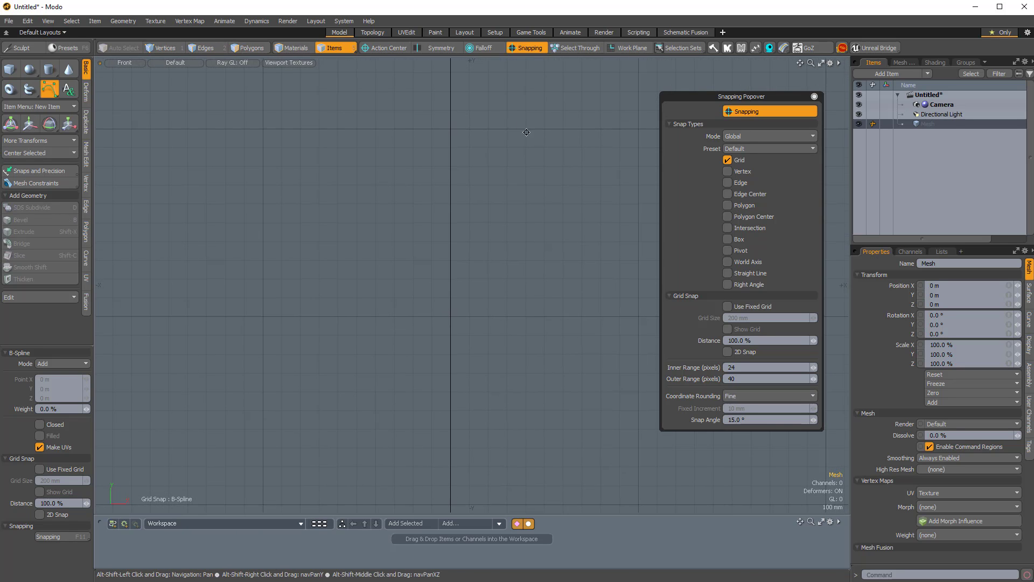
left_click(502, 117)
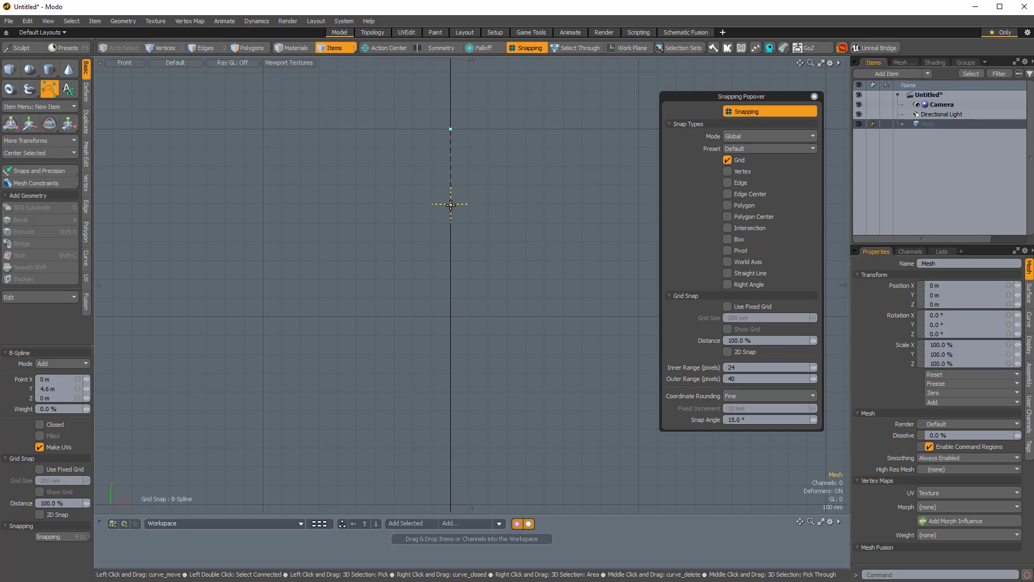
left_click(451, 316)
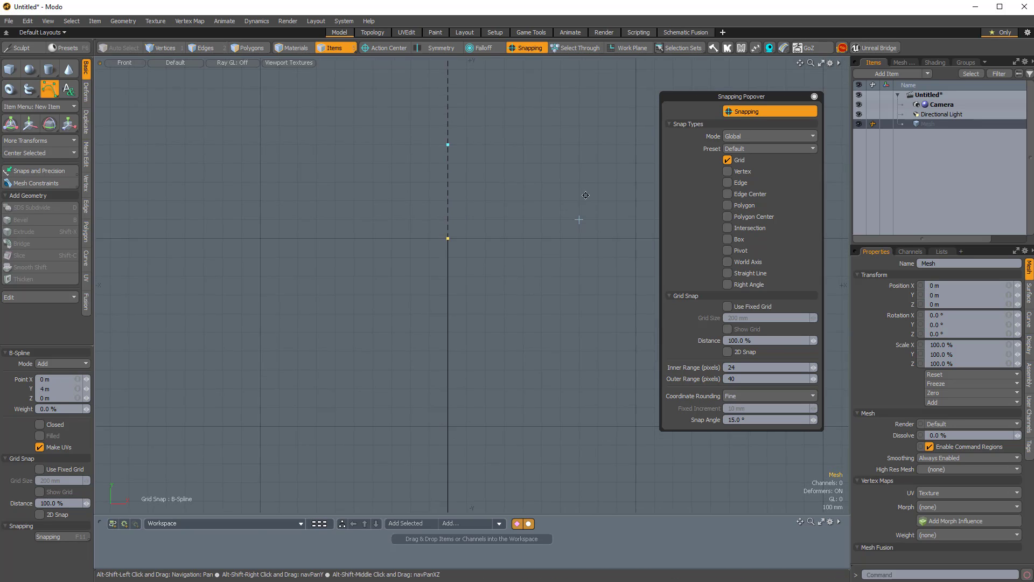
scroll(523, 257, "down", 1)
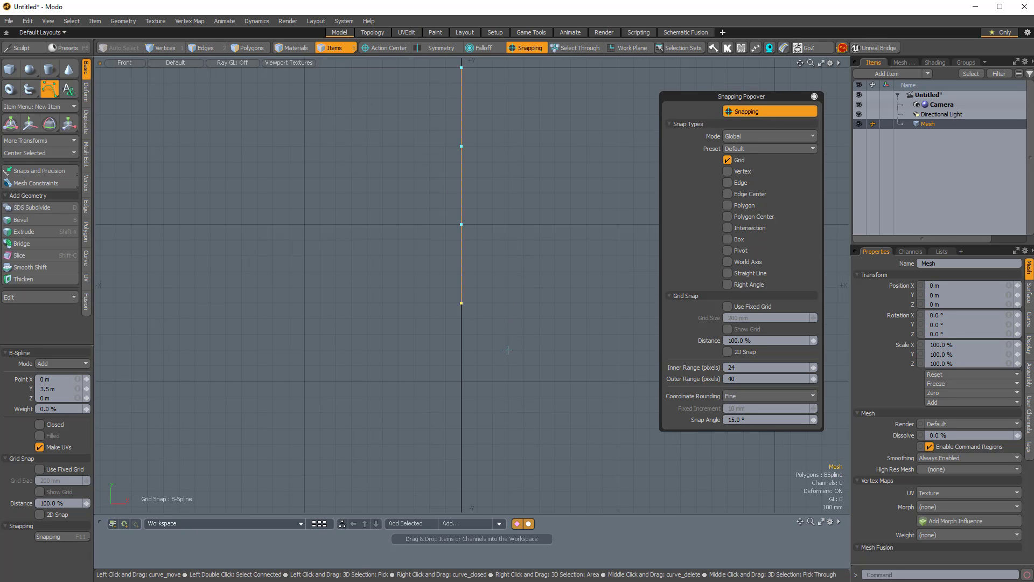
scroll(533, 270, "down", 3)
left_click_drag(526, 296, 427, 350, "alt")
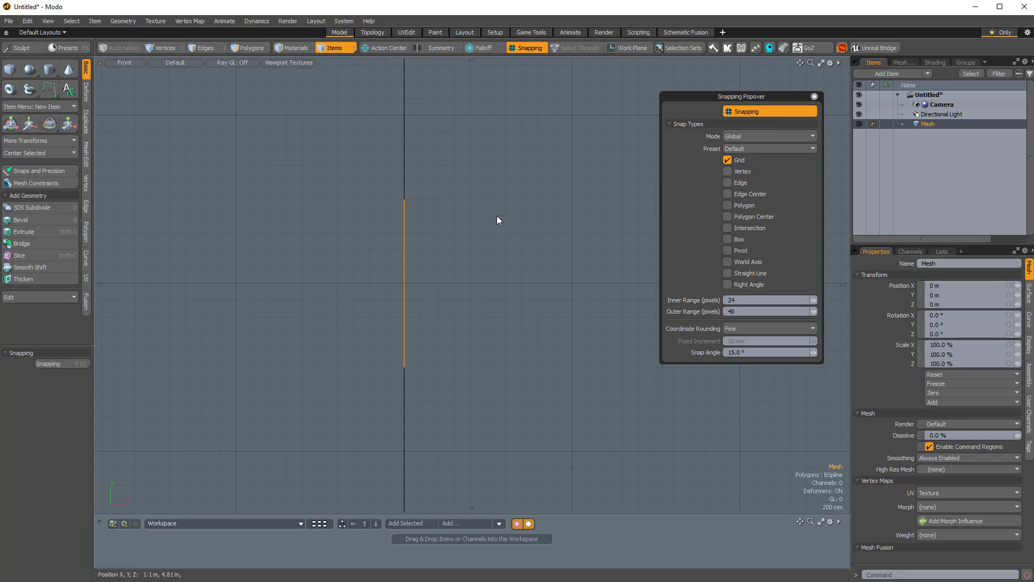
Step: Turn snapping off, change the snap type from Grid to Vertex and close the snapping options
left_click(757, 112)
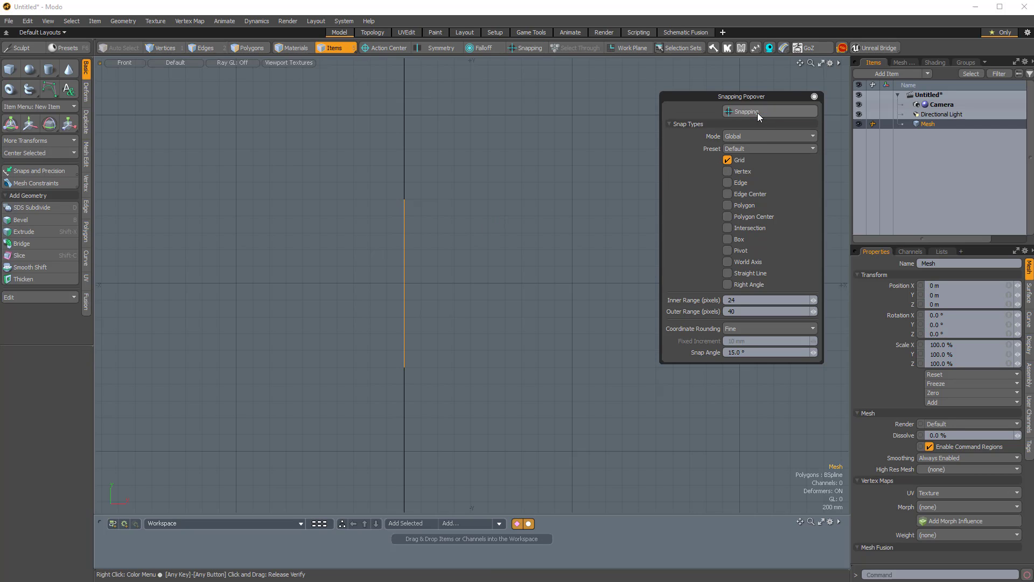
left_click(741, 161)
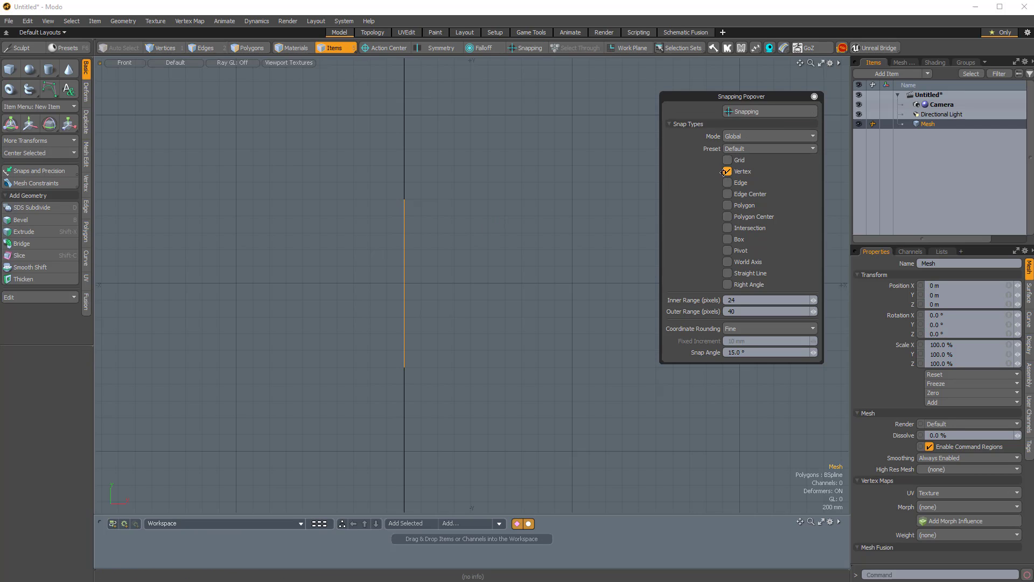
left_click(814, 96)
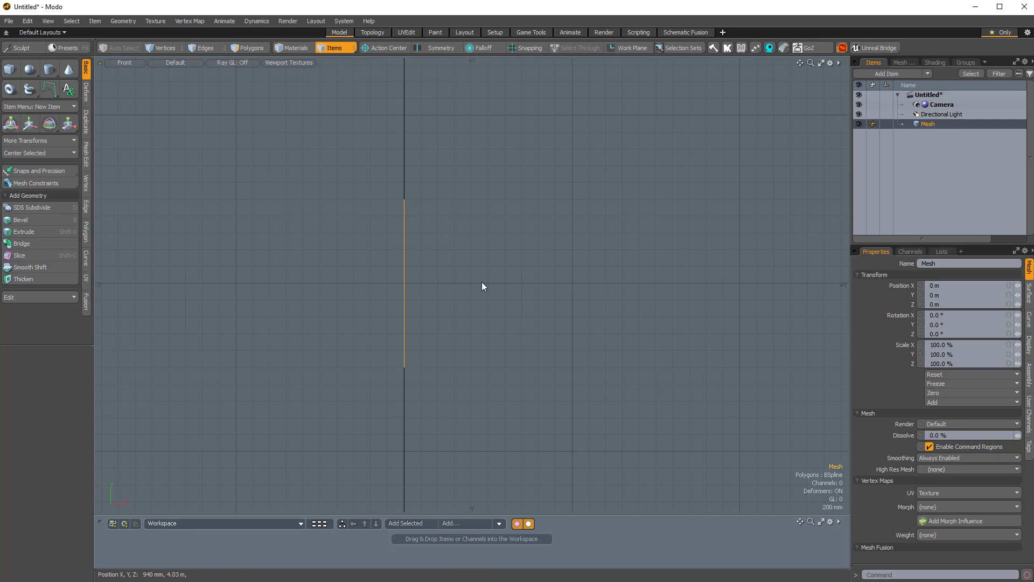
Step: Switch to the Perspective view and, in Polygons mode, center the curve on the origin in all axes
key("ctrl+space")
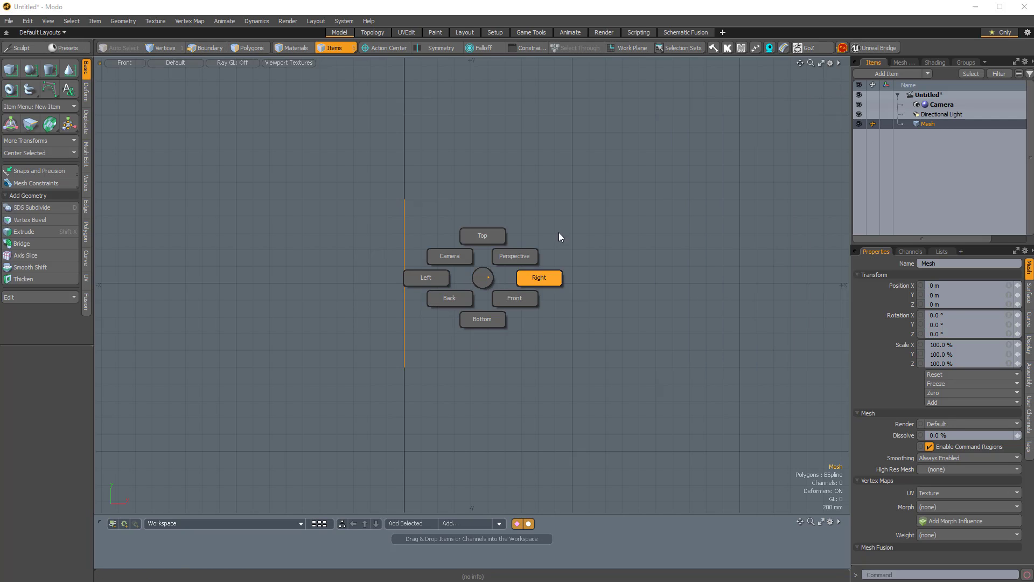
left_click(525, 253)
left_click_drag(635, 276, 437, 334, "alt")
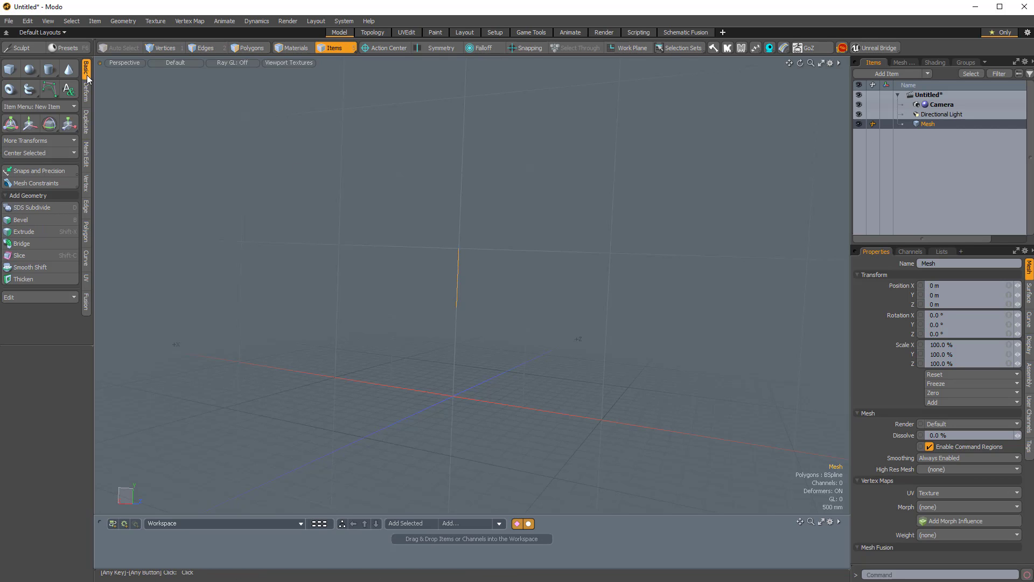
left_click(41, 153)
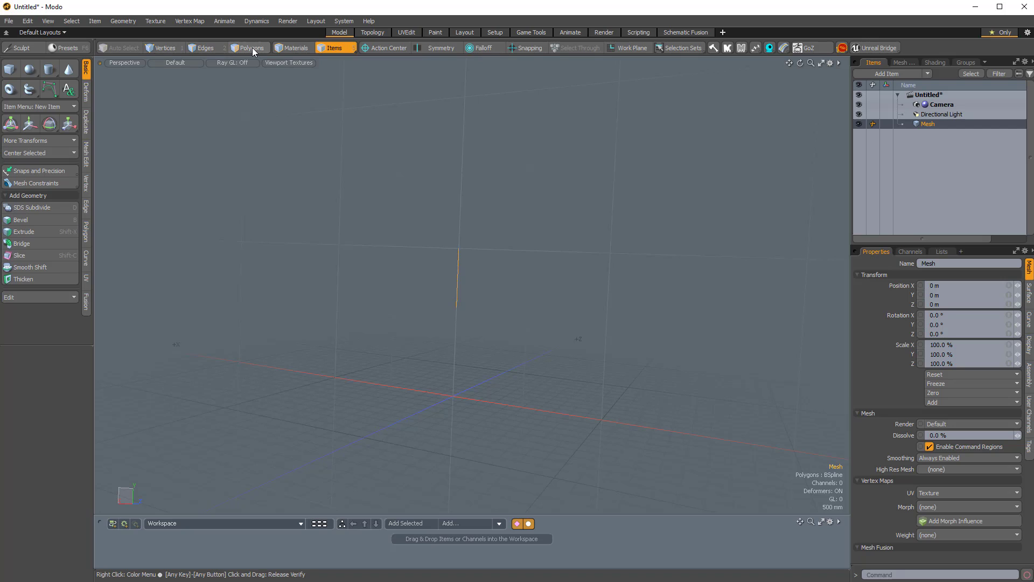
left_click(252, 47)
left_click(54, 153)
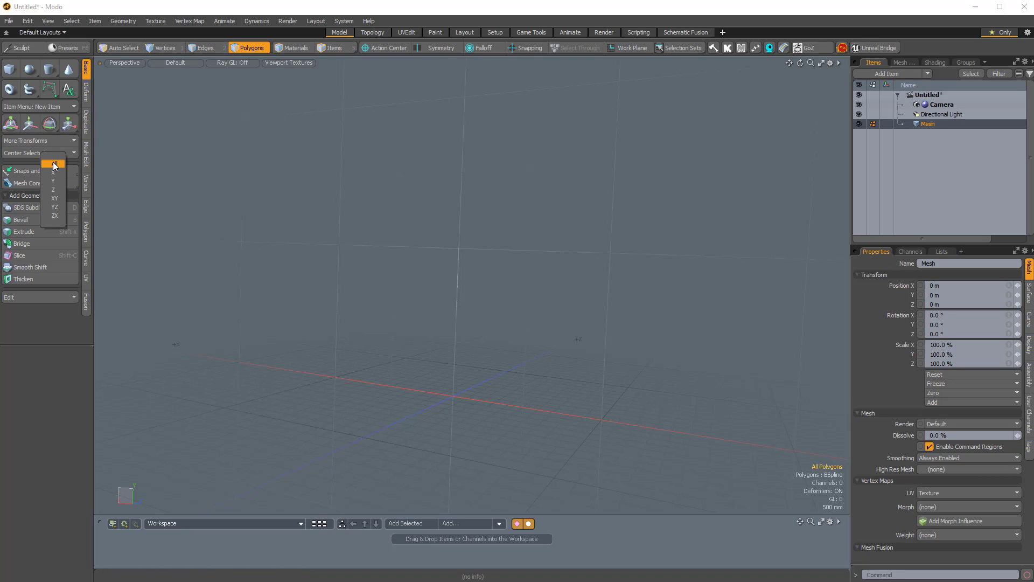
left_click(54, 164)
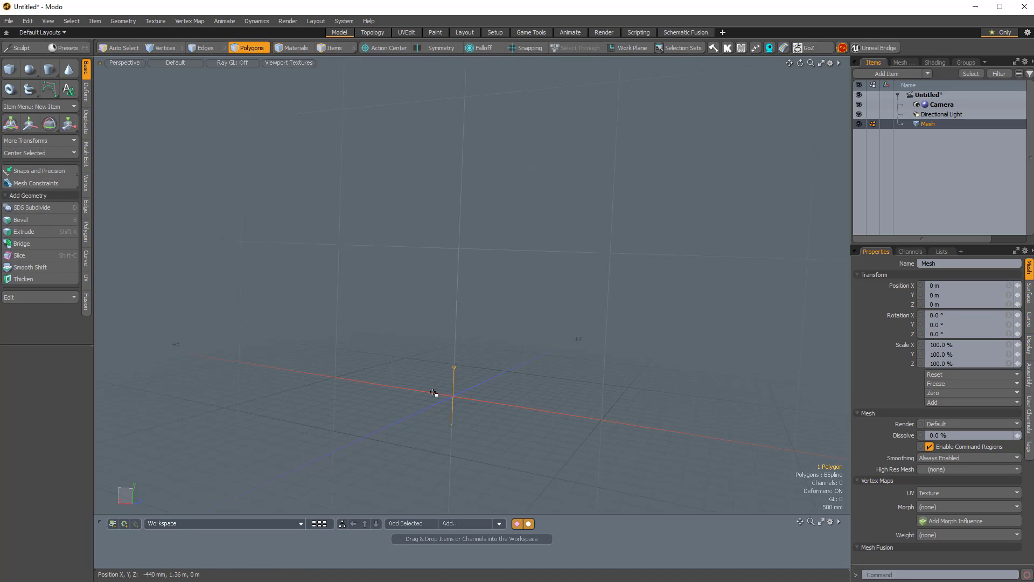
Step: Move the centered curve -210 mm along X with the Transform tool
left_click_drag(476, 413, 488, 333, "ctrl+alt")
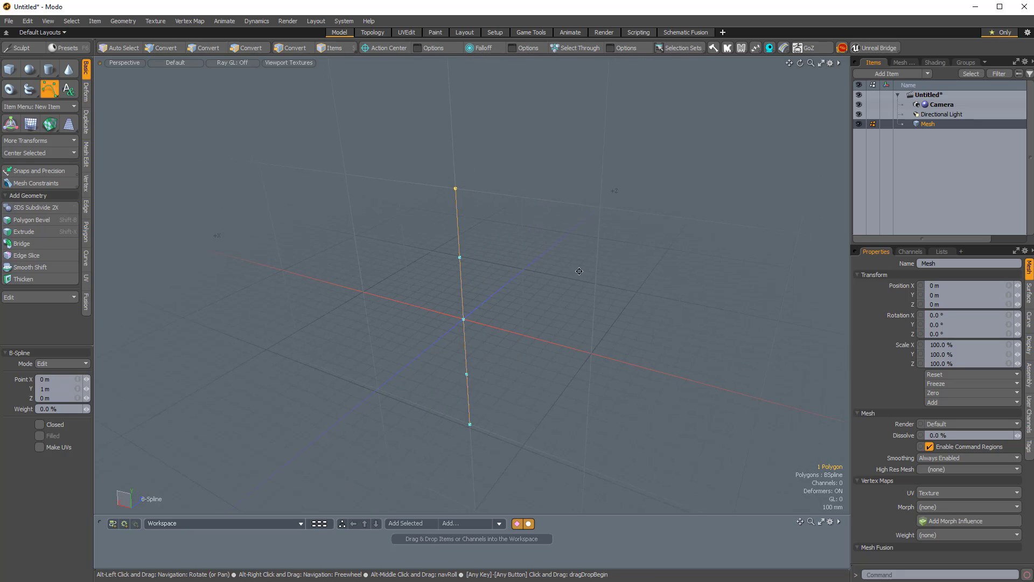
left_click_drag(579, 271, 436, 328, "alt")
key("w")
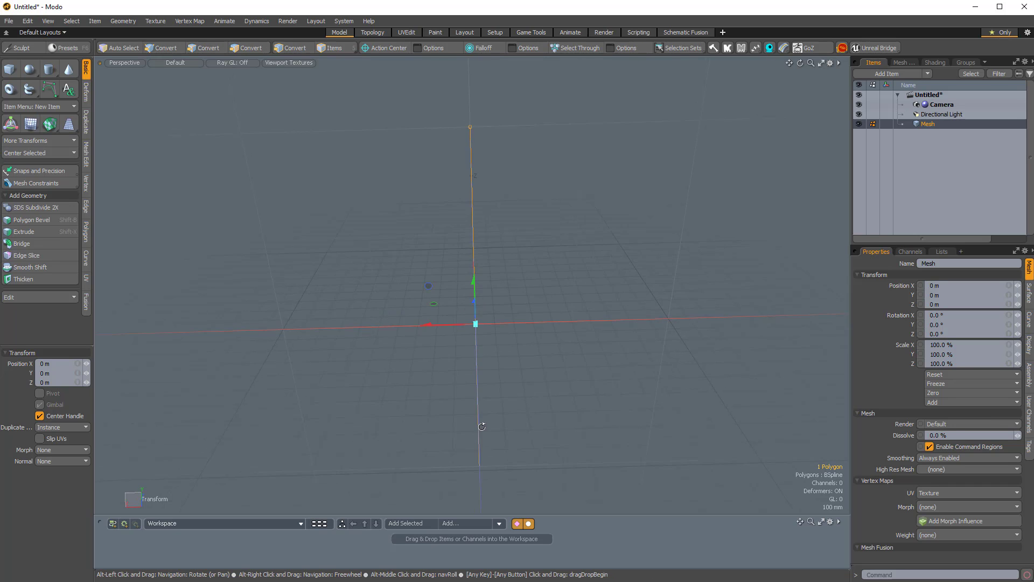
left_click_drag(483, 422, 577, 220, "alt")
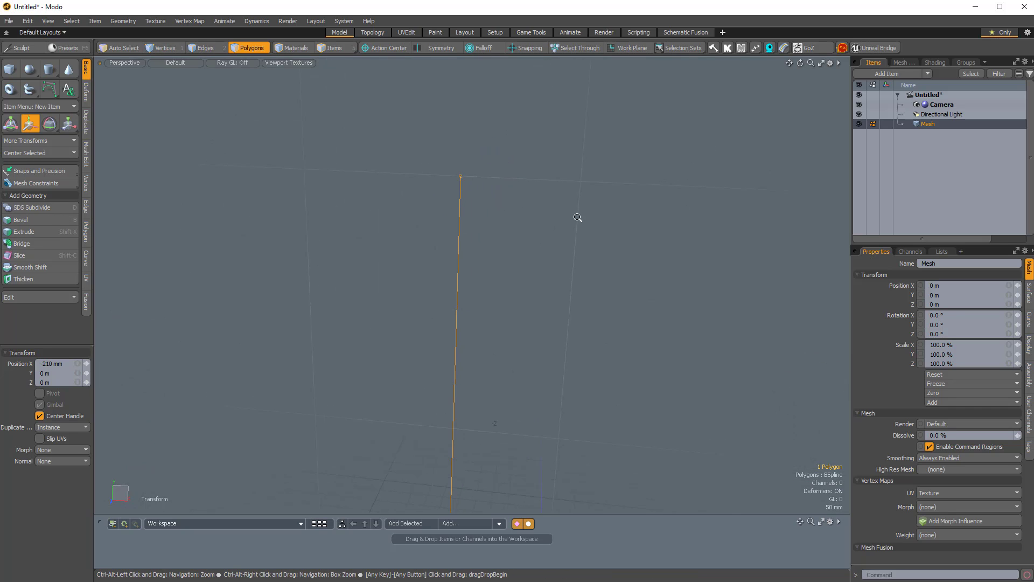
Step: Examine the offset curve's upper end, centre and lower end from close up and from different angles
left_click_drag(458, 171, 517, 196, "ctrl+alt")
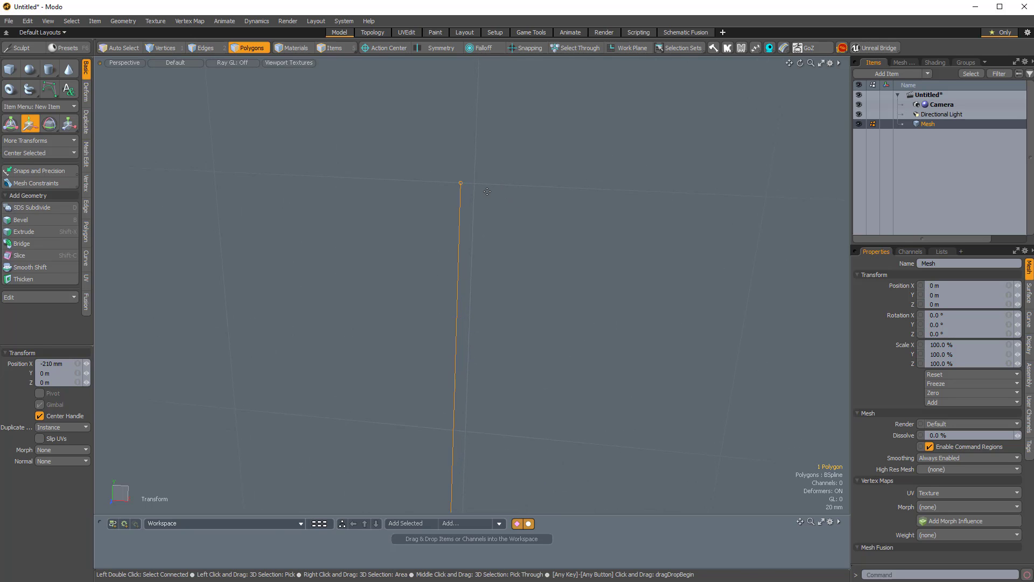
left_click_drag(460, 182, 402, 185, "ctrl+alt")
left_click_drag(458, 452, 478, 215, "alt+shift")
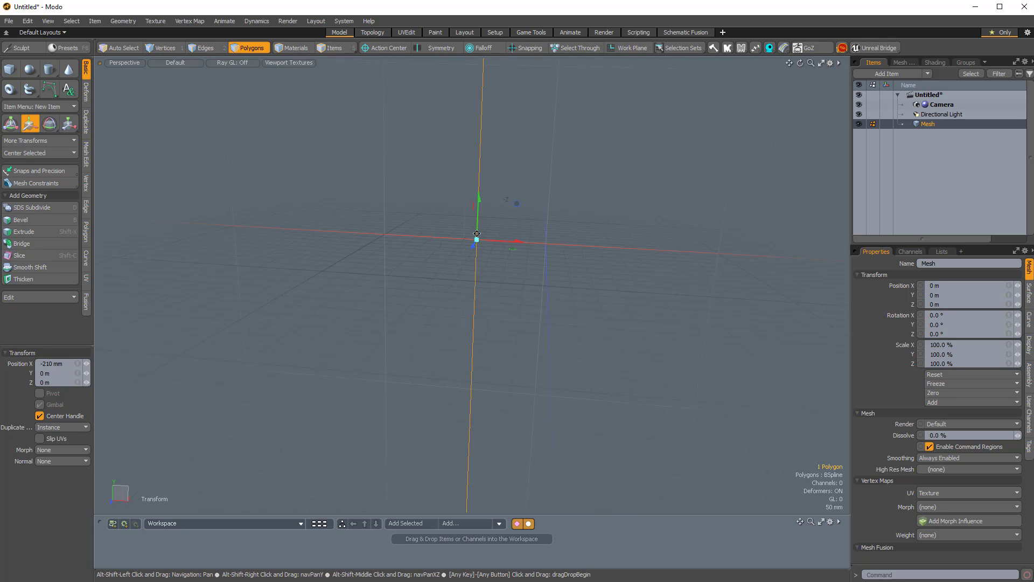
left_click_drag(479, 258, 478, 237, "alt")
left_click_drag(481, 501, 513, 440, "alt+shift")
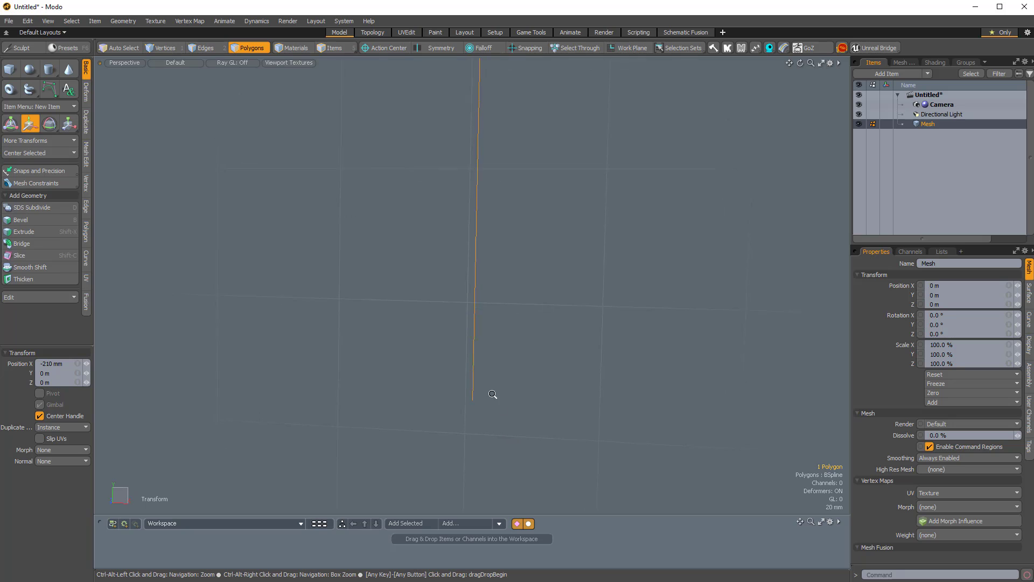
mouse_move(492, 394)
left_mouse_down("ctrl+alt")
mouse_move(494, 341)
mouse_move(488, 390)
left_mouse_up("ctrl+alt")
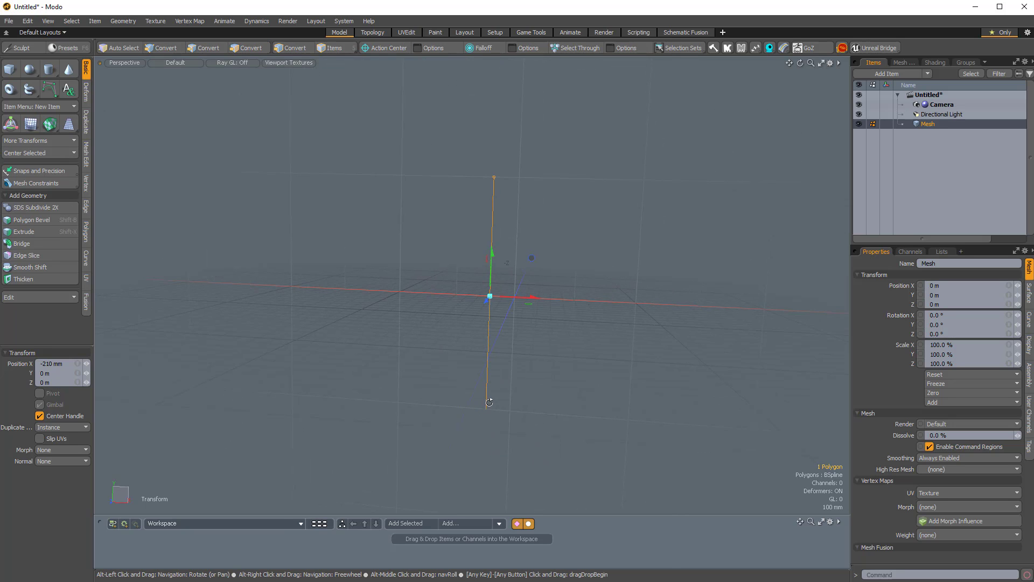
left_click_drag(530, 282, 493, 227, "alt")
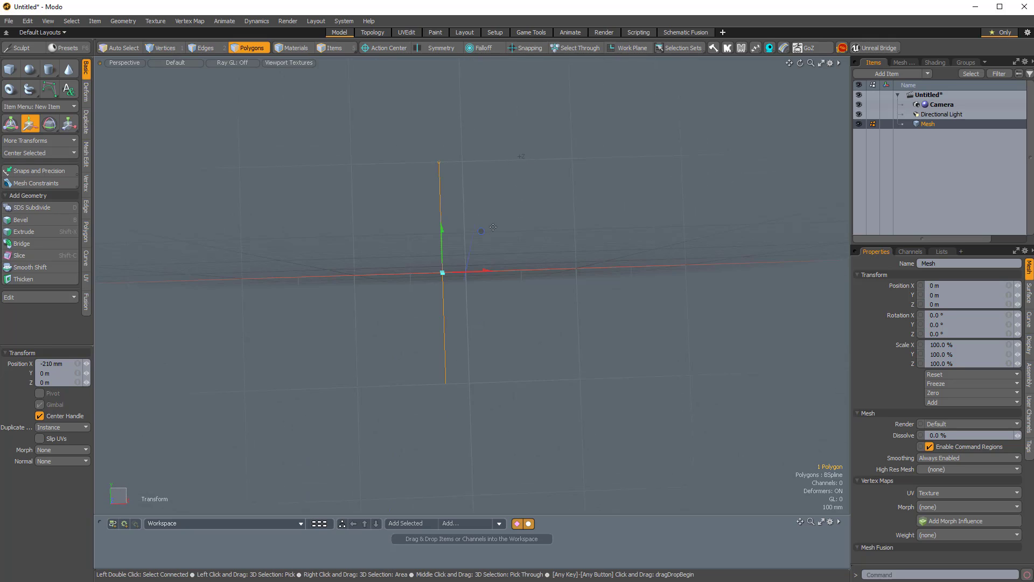
left_click_drag(488, 375, 453, 416, "alt")
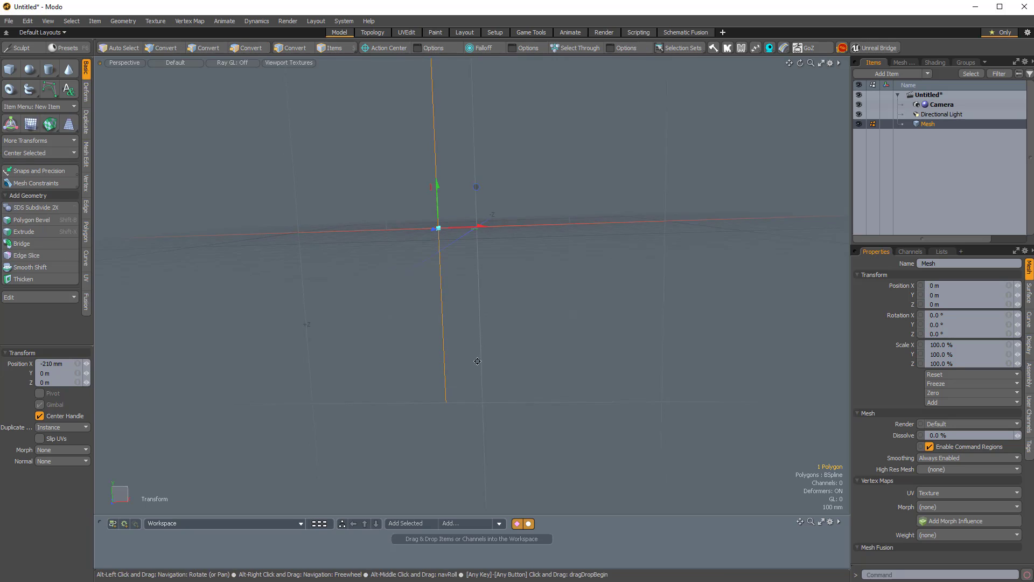
Step: Turn on the display of vertices in the viewport so the points along the offset curve are shown
left_click_drag(446, 402, 499, 406, "alt")
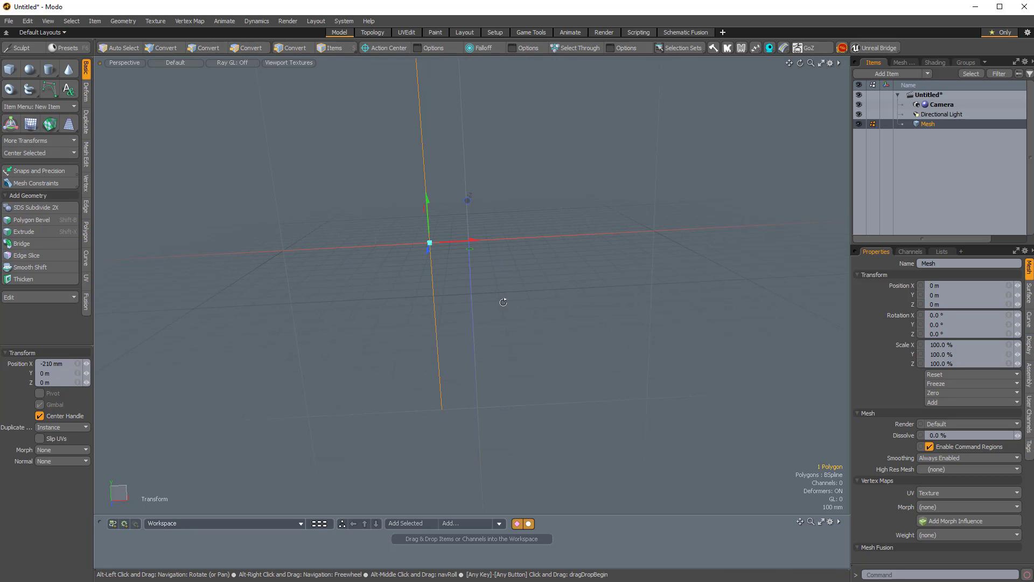
mouse_move(503, 302)
left_mouse_down("alt")
mouse_move(501, 201)
mouse_move(505, 296)
left_mouse_up("alt")
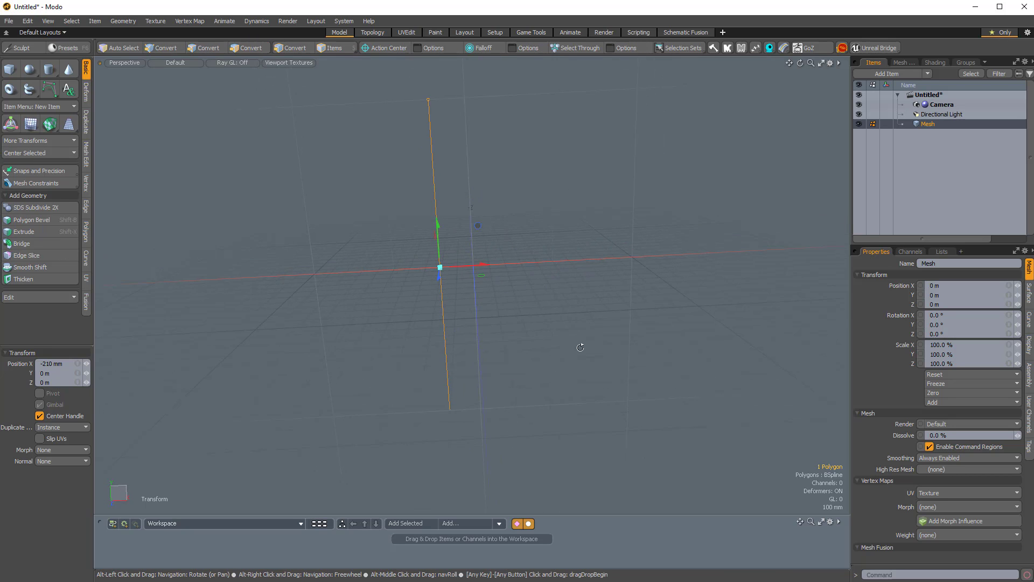
left_click_drag(580, 347, 529, 389, "alt")
left_click_drag(498, 345, 461, 197, "alt")
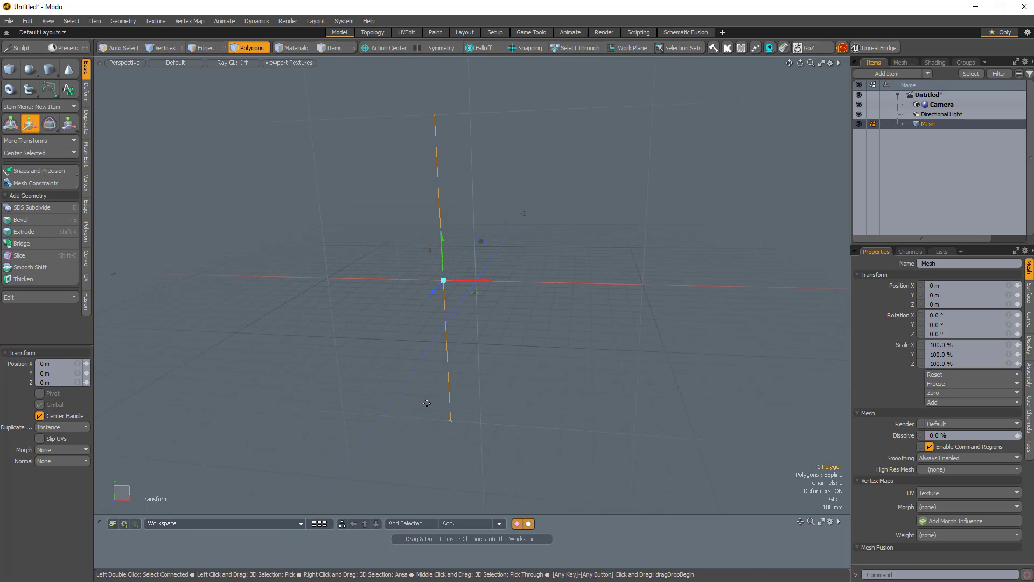
scroll(426, 403, "up", 5)
scroll(470, 427, "down", 5)
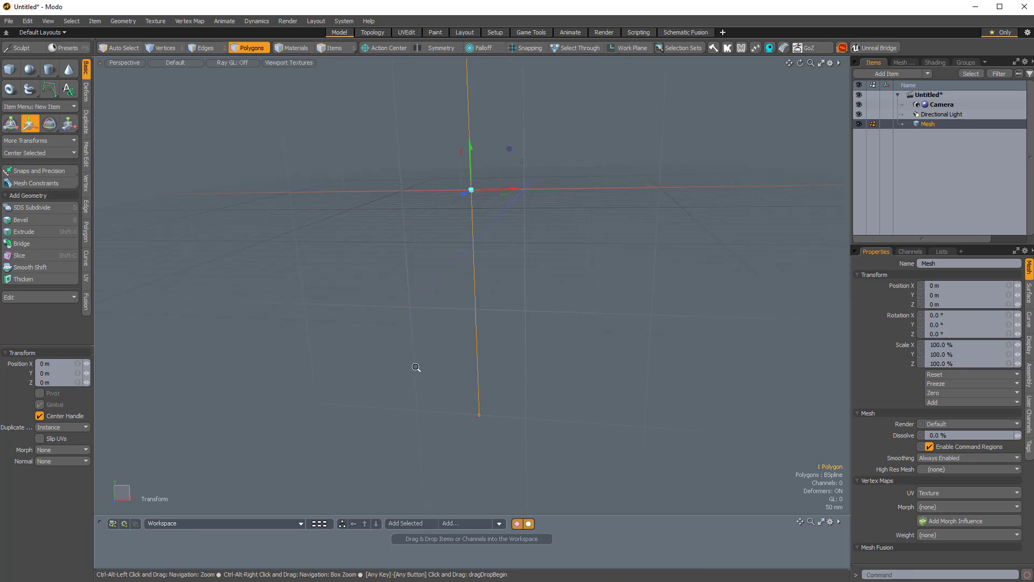
left_click_drag(415, 364, 513, 383, "alt")
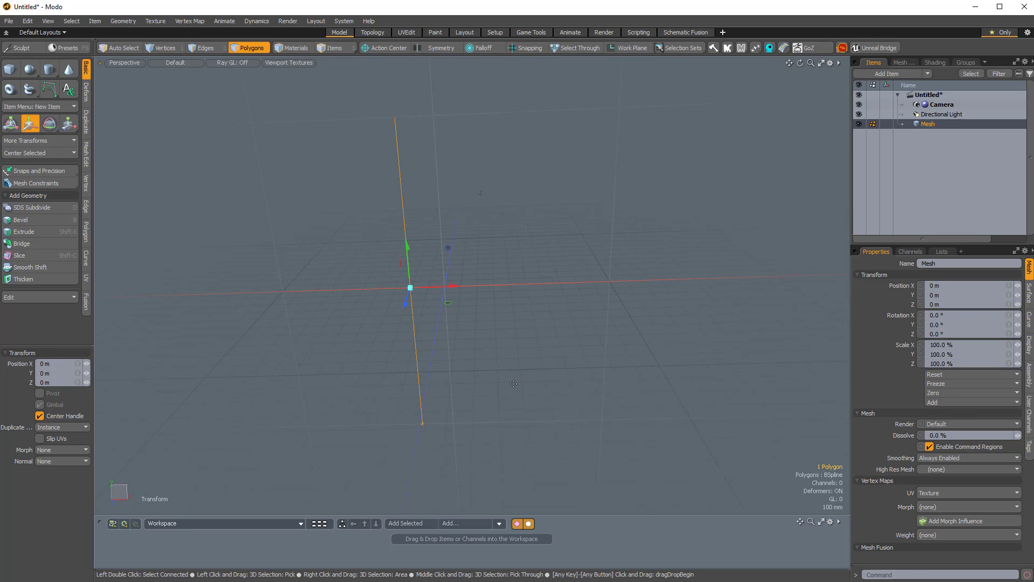
key("ctrl+3")
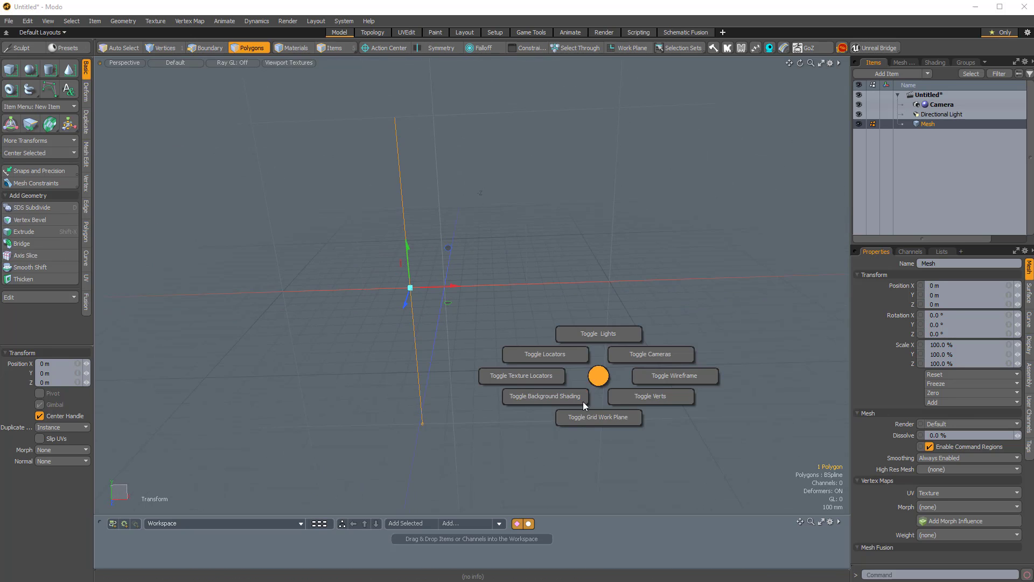
left_click(656, 410)
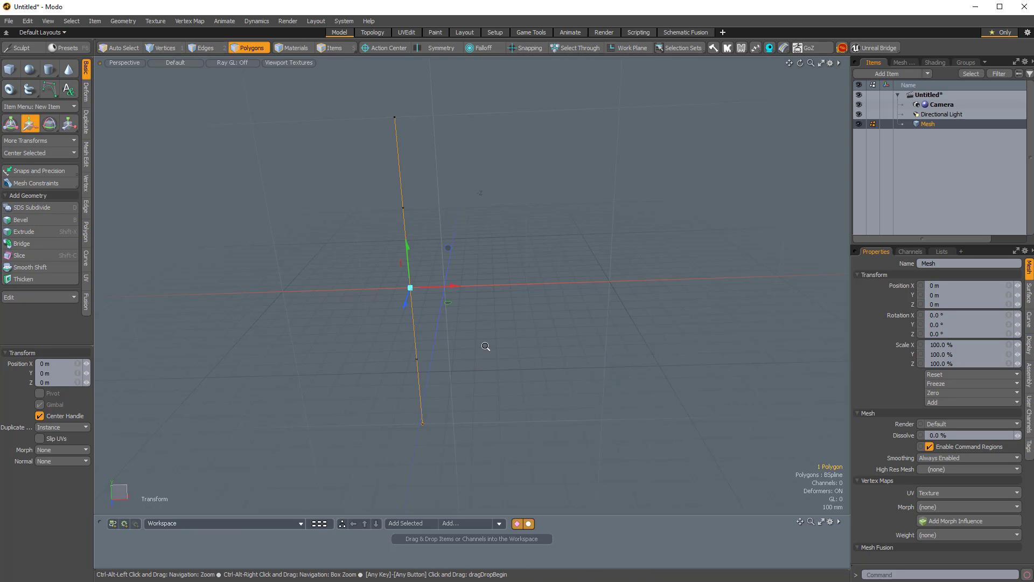
Step: Drop the Transform tool and, in Polygons mode, subdivide the curve once using the Catmull-Clark method with 0.0 % fractal
key("space")
key("space")
left_click_drag(468, 233, 478, 178, "alt")
mouse_move(479, 155)
right_mouse_down()
mouse_move(397, 97)
mouse_move(477, 156)
right_mouse_up()
mouse_move(447, 323)
left_mouse_down("alt")
mouse_move(483, 316)
mouse_move(487, 286)
mouse_move(464, 337)
left_mouse_up("alt")
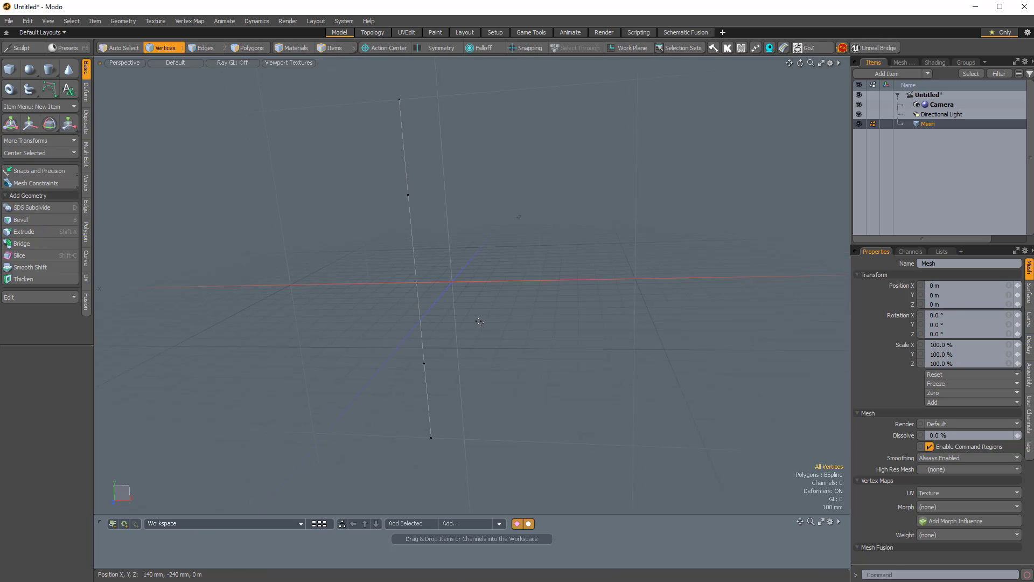
key("3")
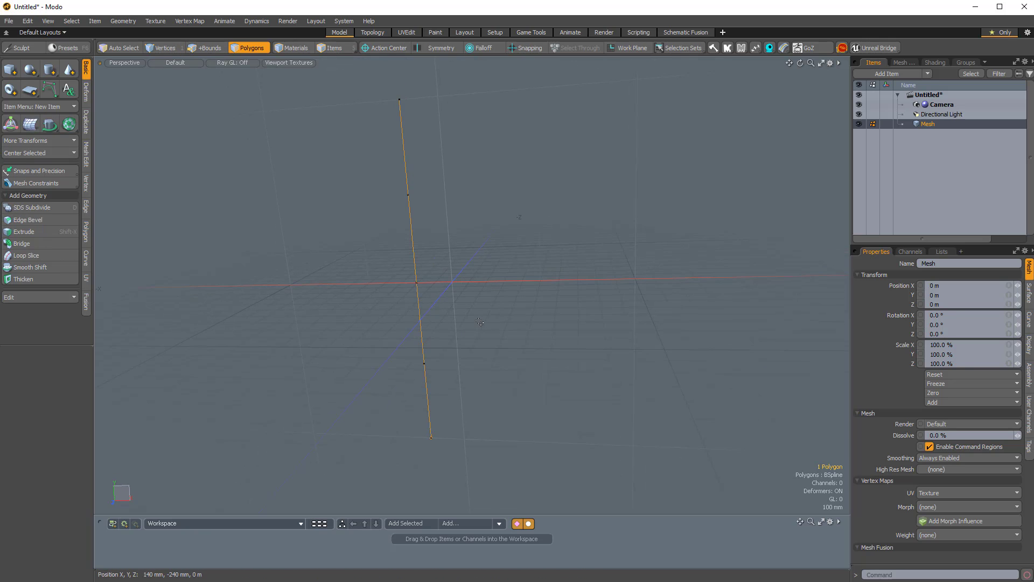
key("shift+d")
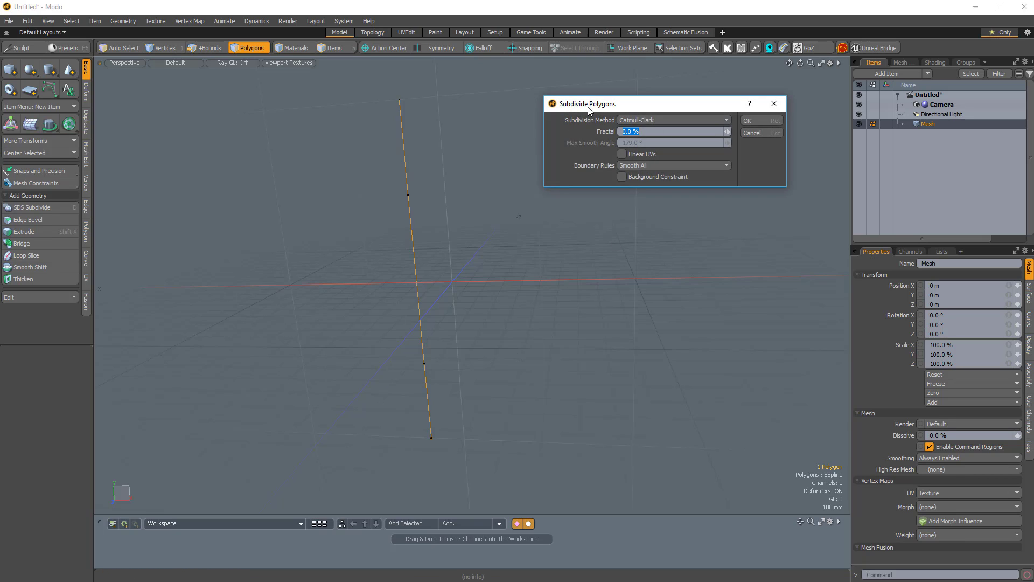
left_click(747, 121)
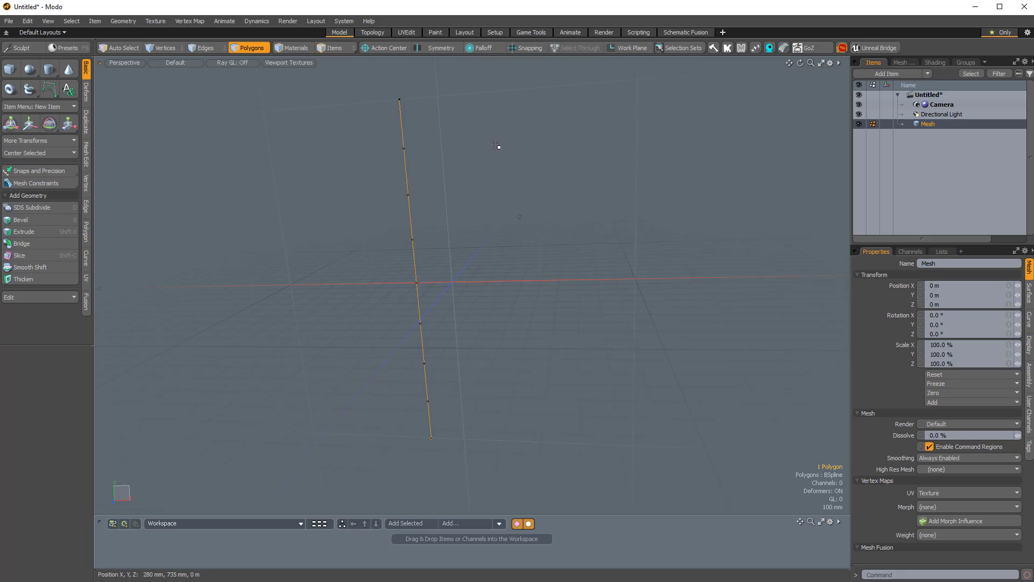
Step: Check the curve's vertices, activate the B-Spline tool in Polygons mode and subdivide the curve two more times with Catmull-Clark
key("1")
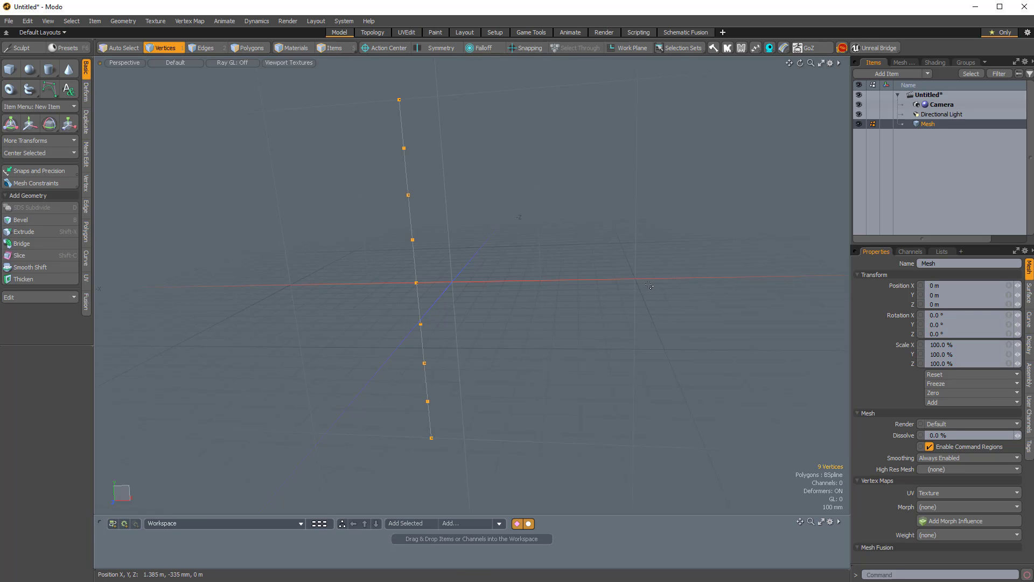
key("3")
left_click(49, 89)
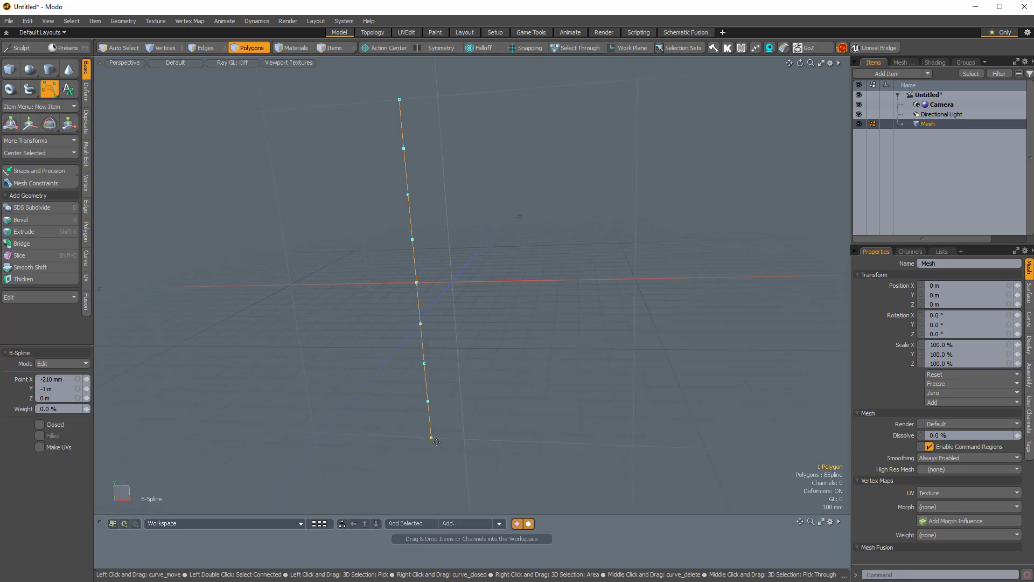
key("shift+d")
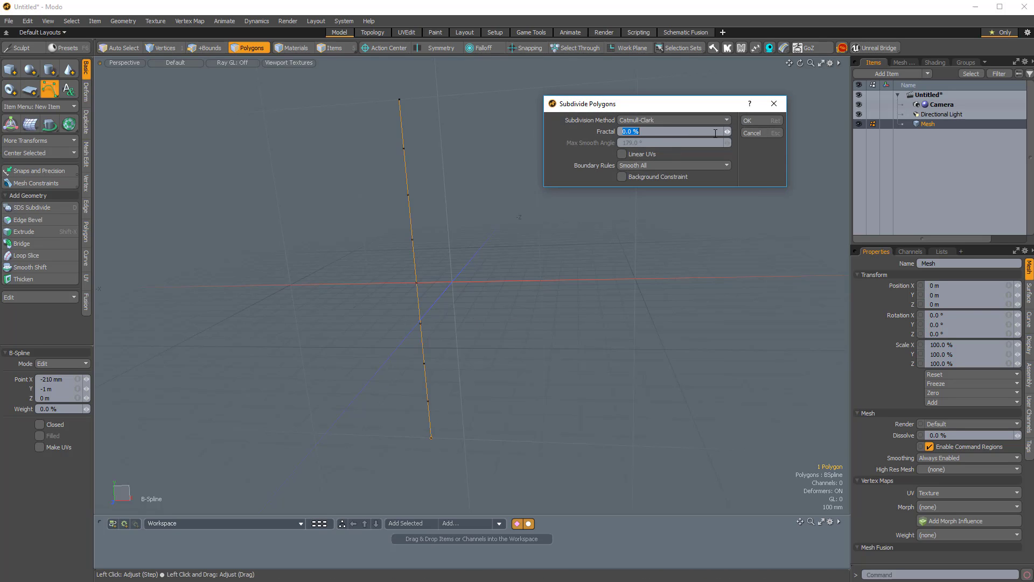
left_click(761, 121)
key("shift+d")
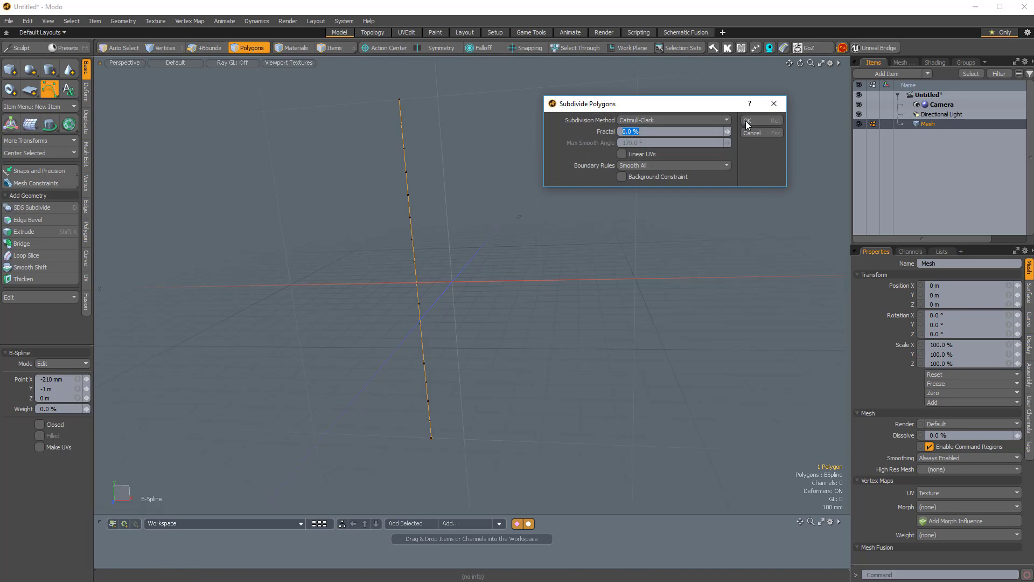
left_click(749, 122)
left_click_drag(430, 220, 491, 286, "alt")
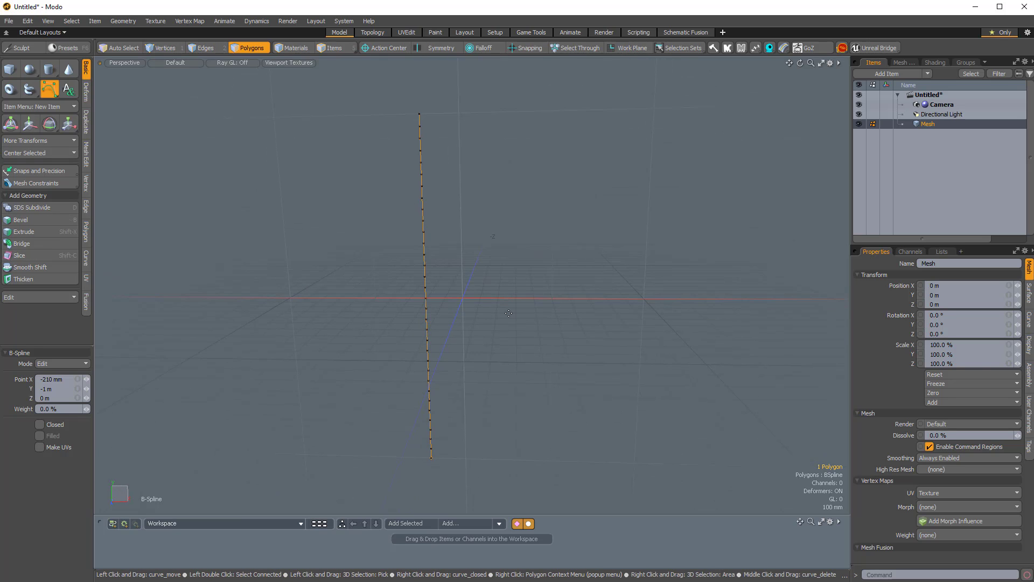
Step: Rename the curve's mesh item as Spring_Curve
double_click(934, 125)
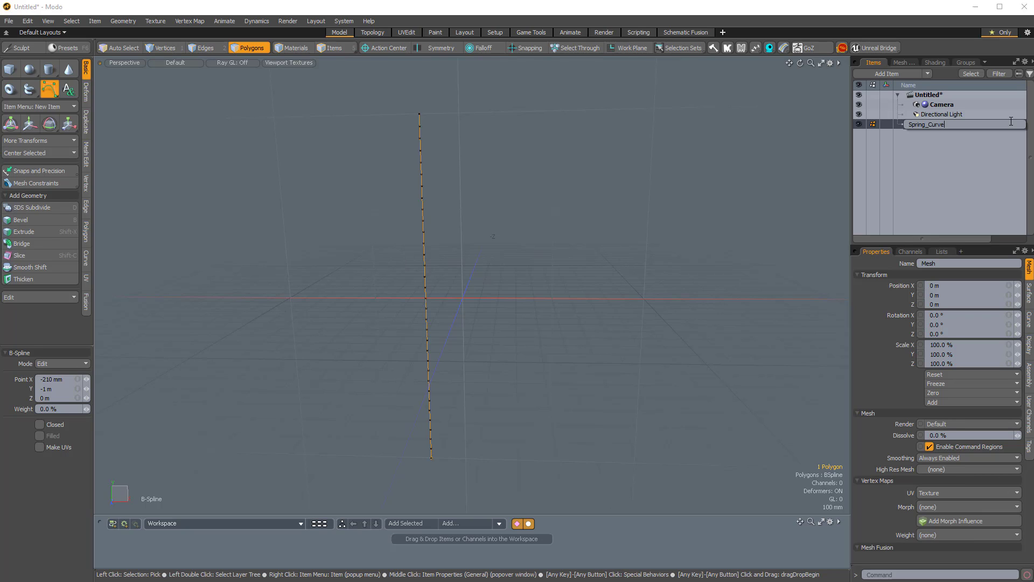
type("Spring_Curve")
key("Return")
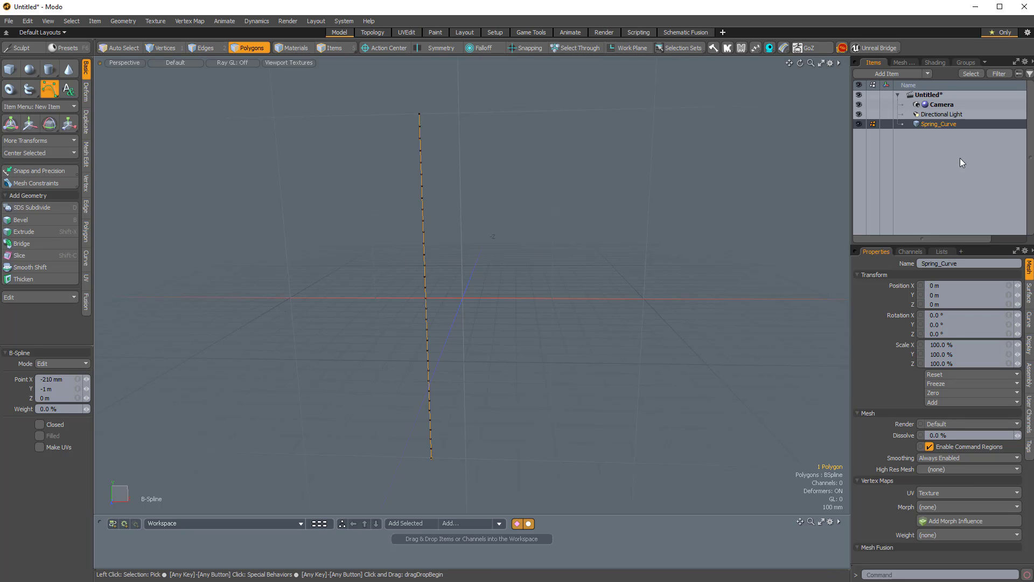
Step: Search the mesh operations for "vortex" and add the Vortex deformer to Spring_Curve
left_click(905, 63)
left_click(903, 157)
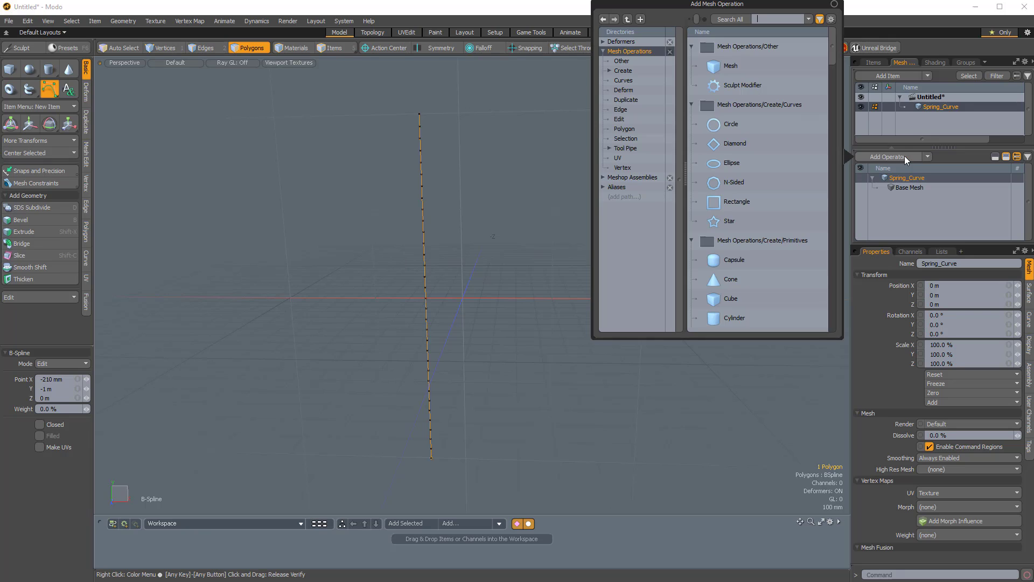
type("vorte")
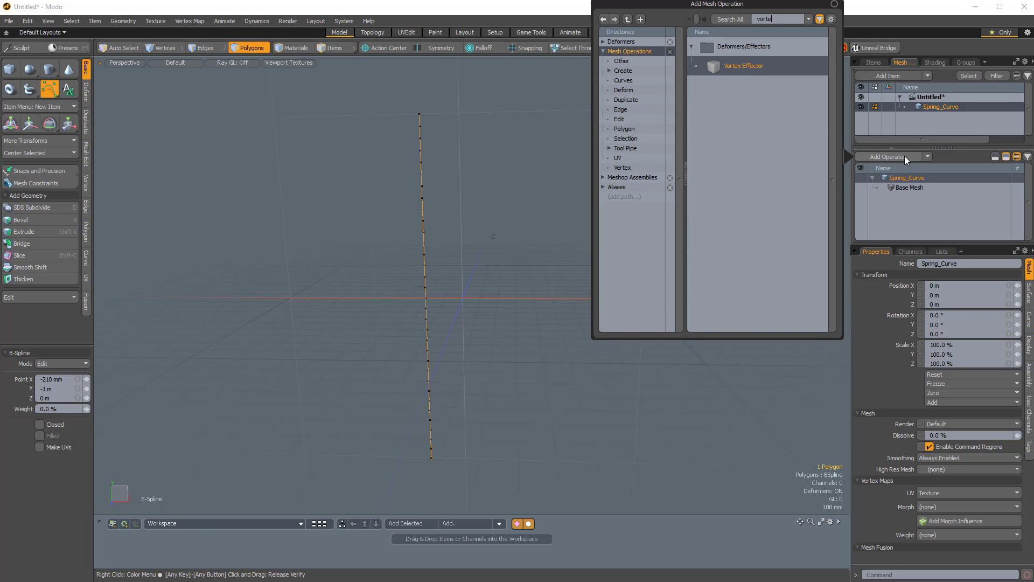
type("x")
double_click(738, 66)
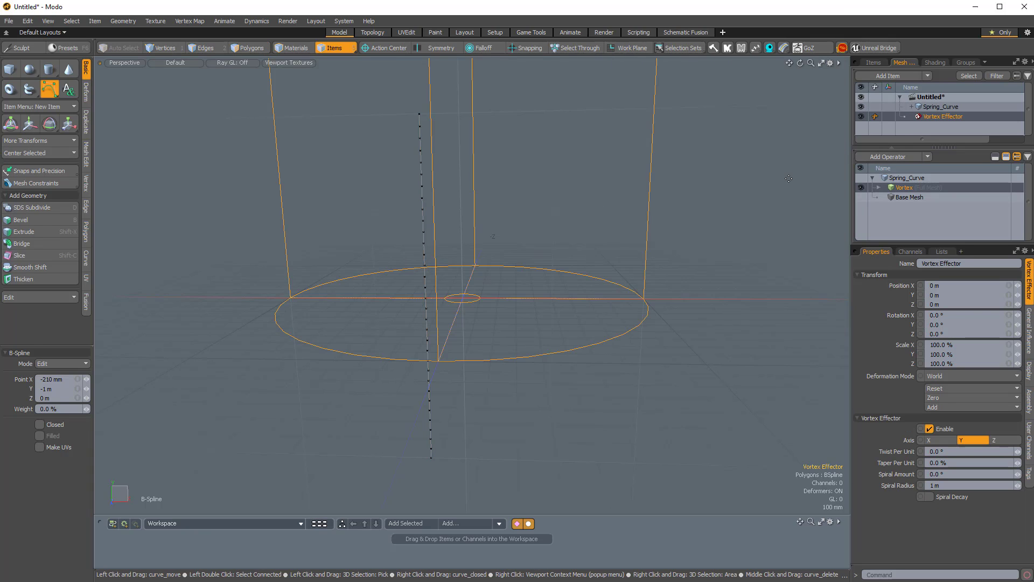
Step: Move the Vortex Effector down to about -945 mm in Y, so its base sits near the curve's lower end
left_click_drag(639, 269, 492, 406, "ctrl+alt")
key("w")
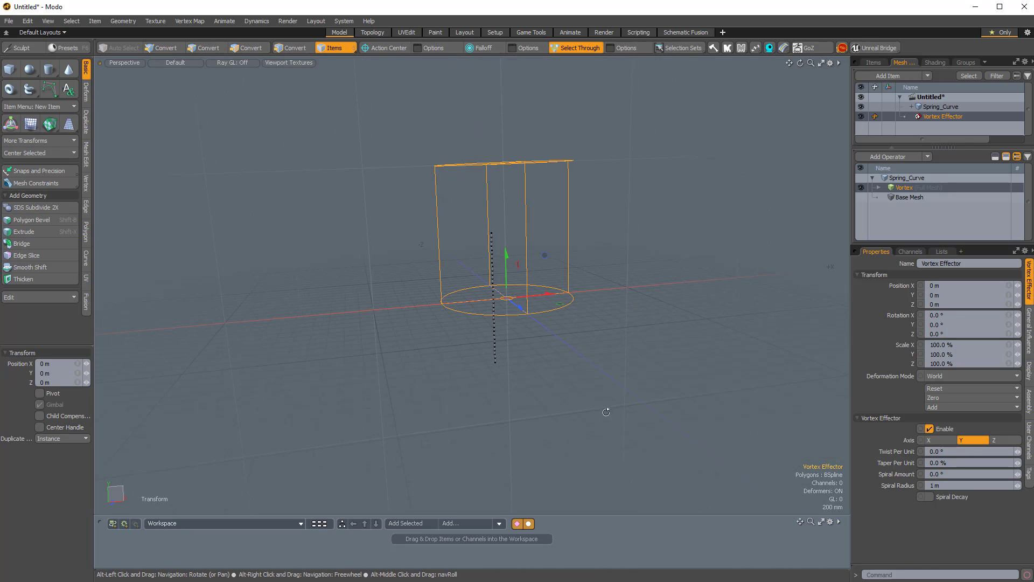
left_click_drag(608, 409, 579, 365, "alt")
left_click_drag(505, 273, 512, 337)
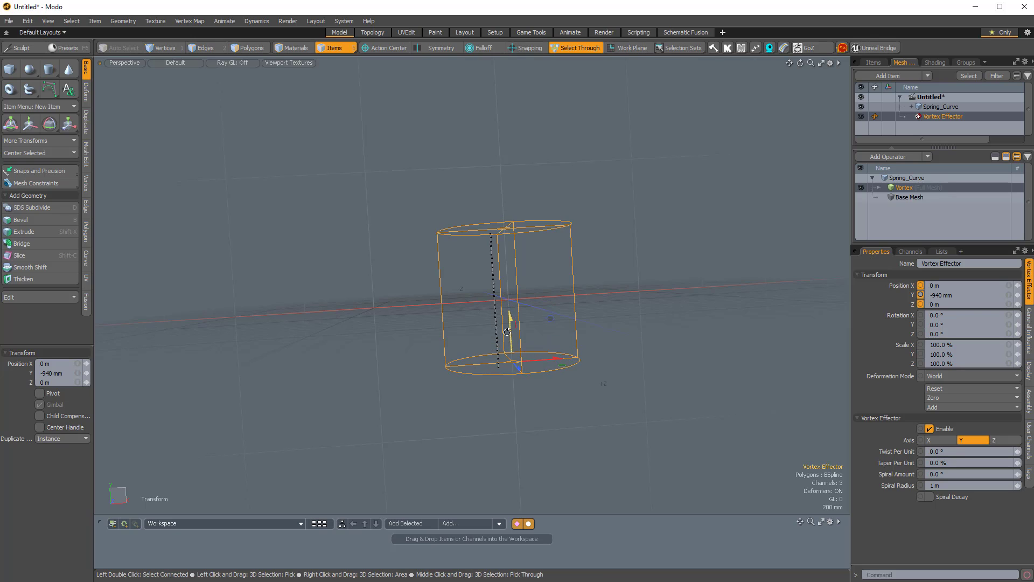
left_click_drag(520, 388, 524, 318, "ctrl+alt")
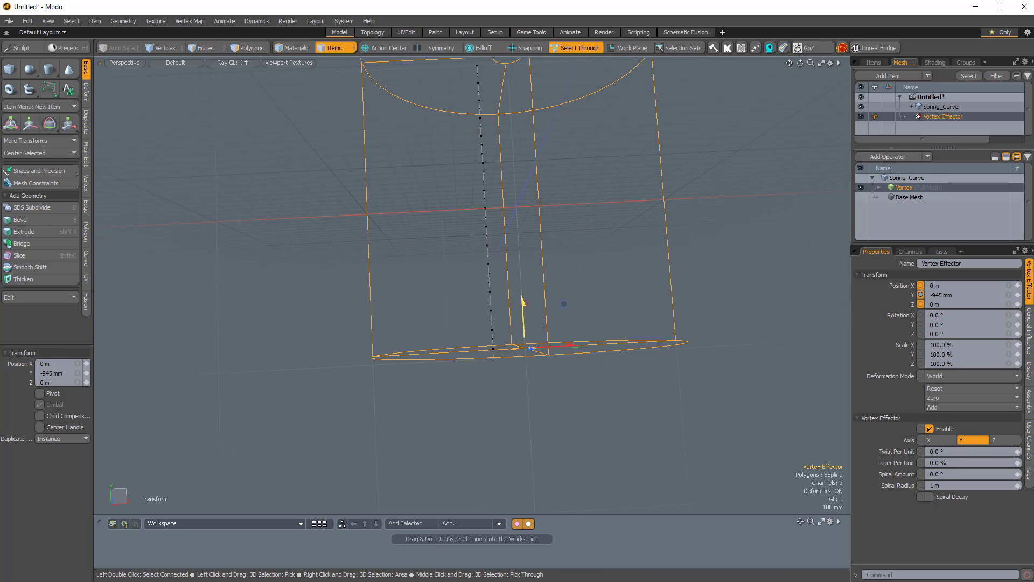
Step: Scale the Vortex Effector to 24 % in X and Z, keeping Y at 100 %, so it closely surrounds the curve
key("r")
left_click_drag(625, 274, 565, 356, "alt")
left_click_drag(604, 243, 595, 273, "alt+shift")
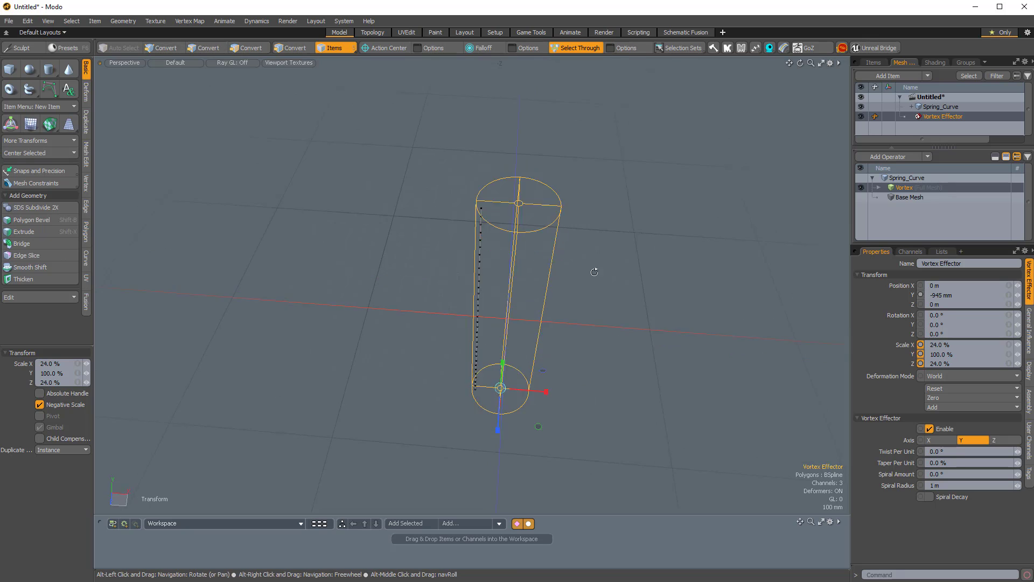
left_click_drag(484, 248, 478, 207, "alt")
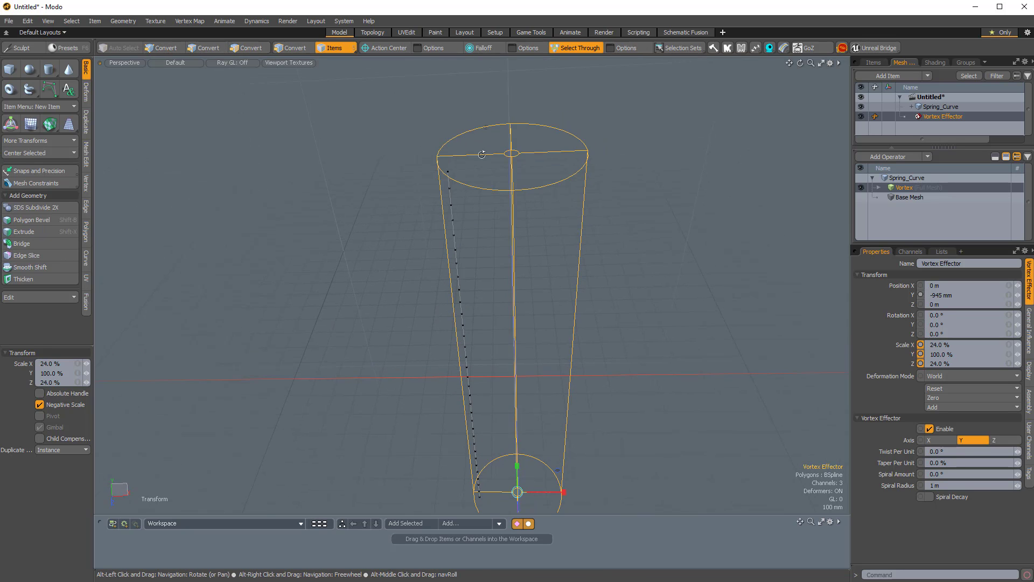
left_click_drag(484, 280, 458, 282, "alt")
key("space")
left_click_drag(614, 303, 598, 315, "ctrl+alt")
left_click_drag(598, 315, 543, 412, "alt")
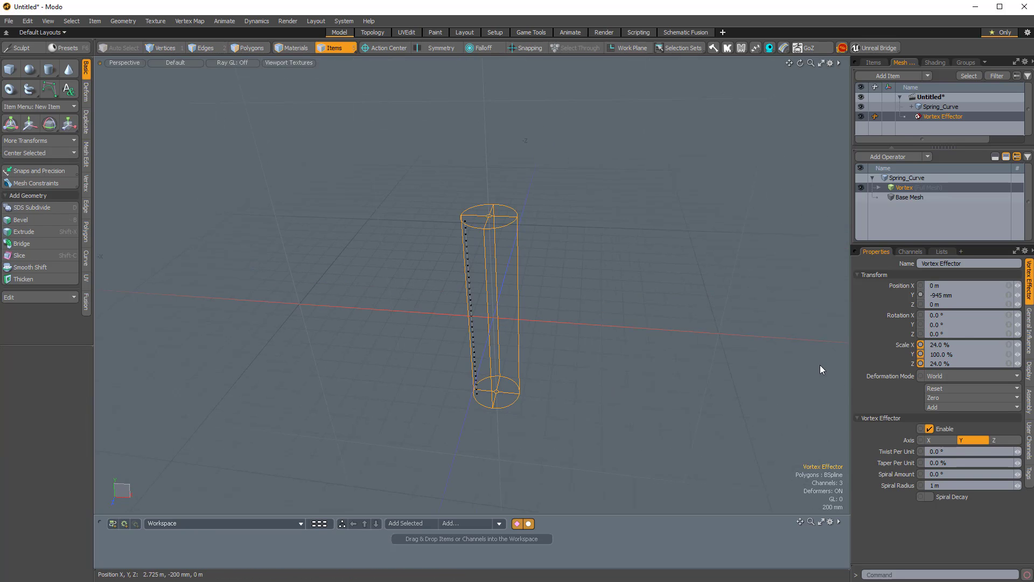
Step: Expand the Vortex operator to its effector, enlarge the properties area and select the Twist Per Unit and Taper Per Unit channels
left_click(878, 187)
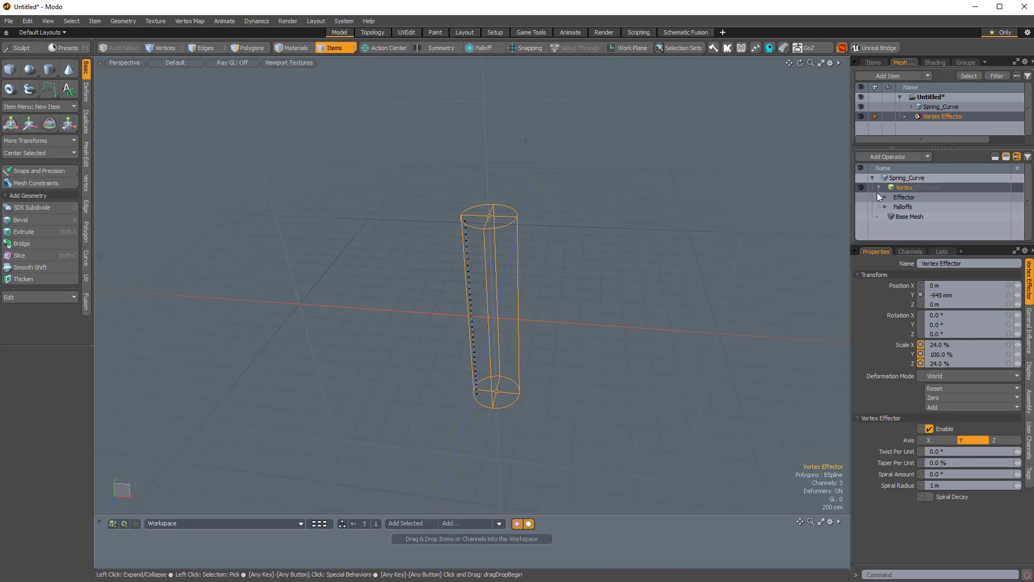
left_click(884, 197)
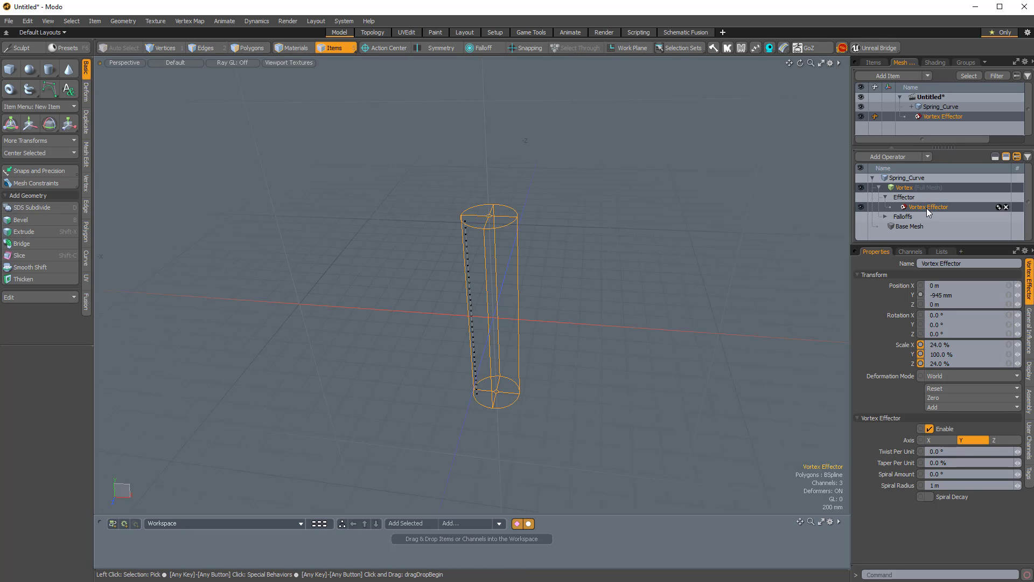
left_click_drag(923, 245, 923, 218)
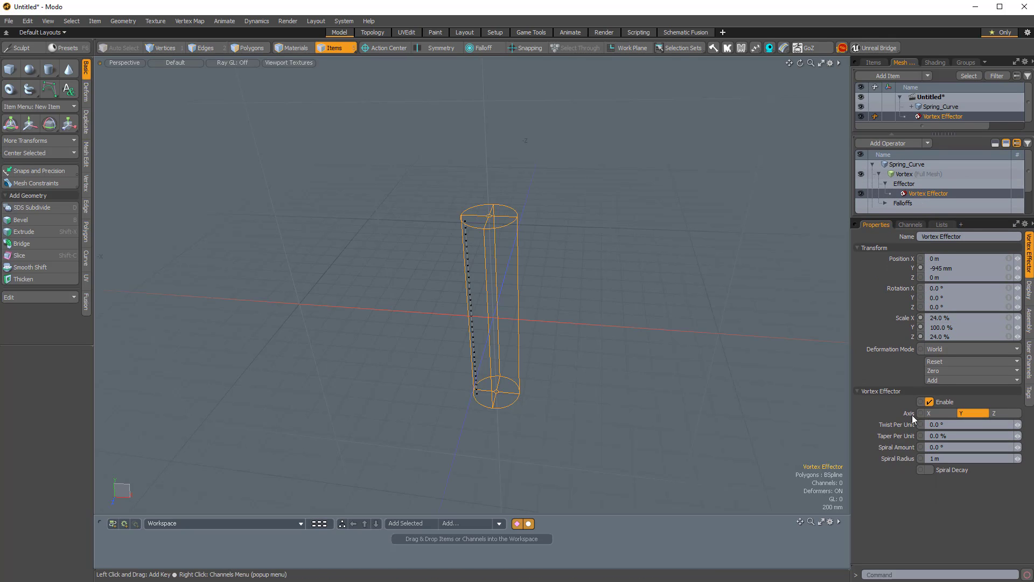
left_click_drag(897, 426, 899, 436)
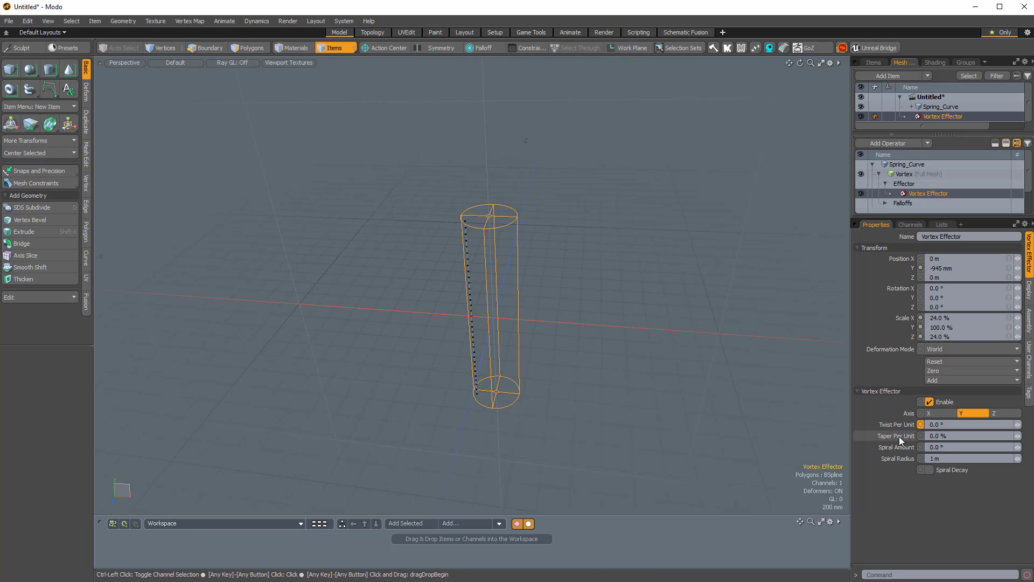
left_click_drag(725, 370, 703, 351, "ctrl+alt")
left_click_drag(704, 351, 671, 346, "alt+shift")
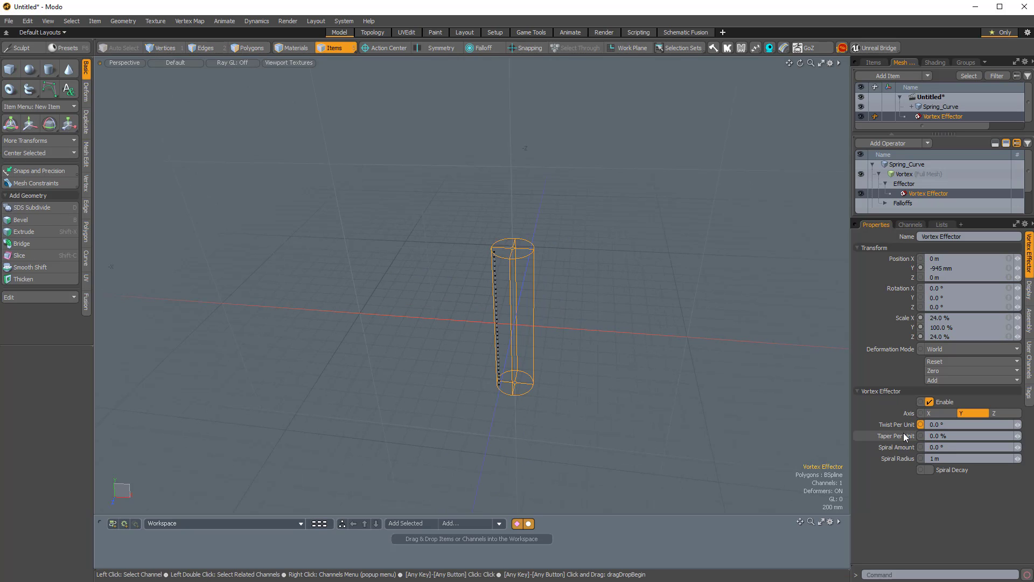
left_click(903, 434, "shift")
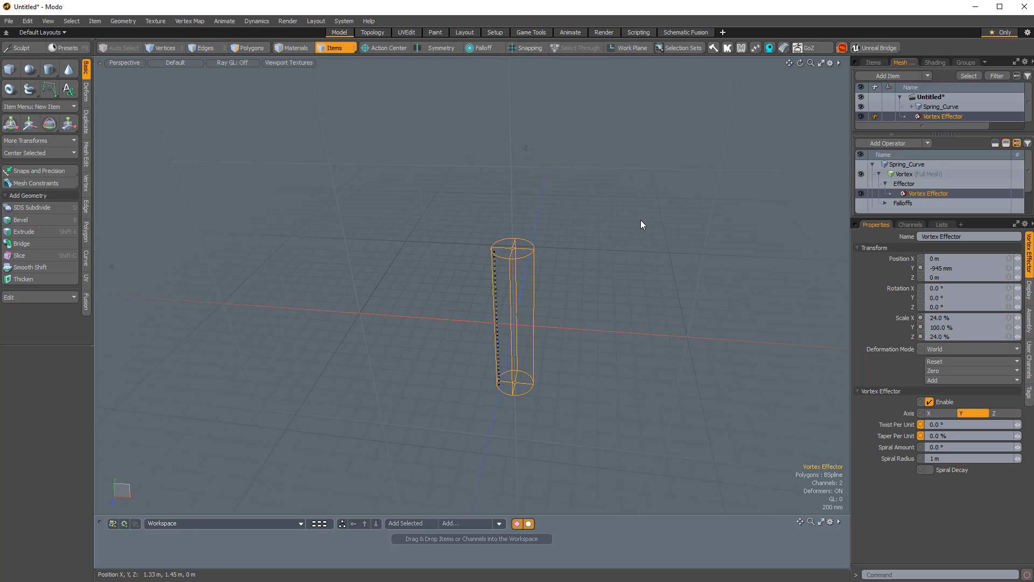
Step: Adjust twist and taper interactively with Channel Haul to coil the curve into an upward-narrowing spiral, and select the Spring_Curve item
key("c")
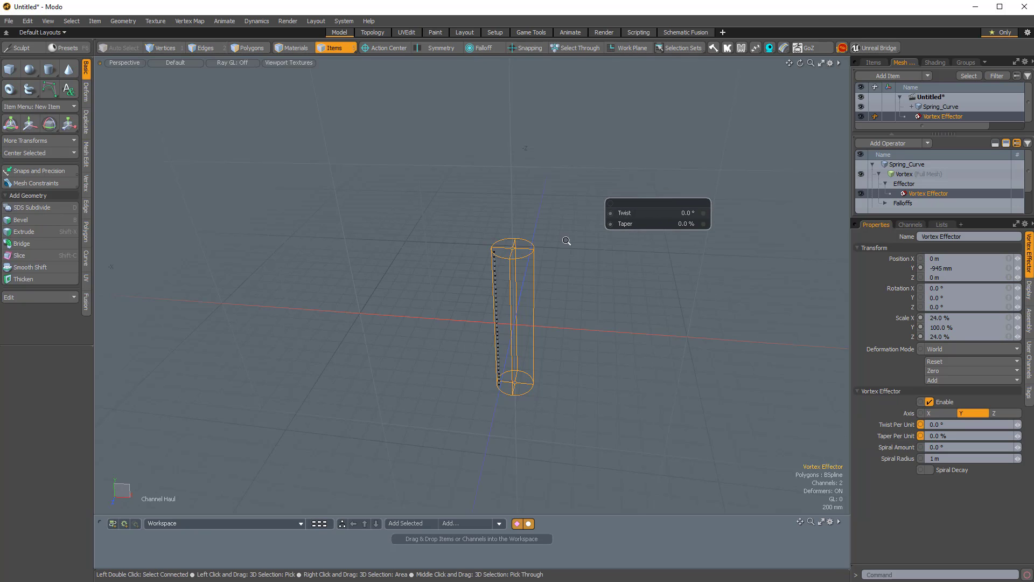
left_click_drag(568, 242, 582, 231, "ctrl+alt")
left_click_drag(581, 231, 753, 226, "alt")
left_click_drag(639, 204, 900, 221)
left_click_drag(537, 245, 554, 288, "ctrl+alt")
key("Escape")
left_click(471, 208)
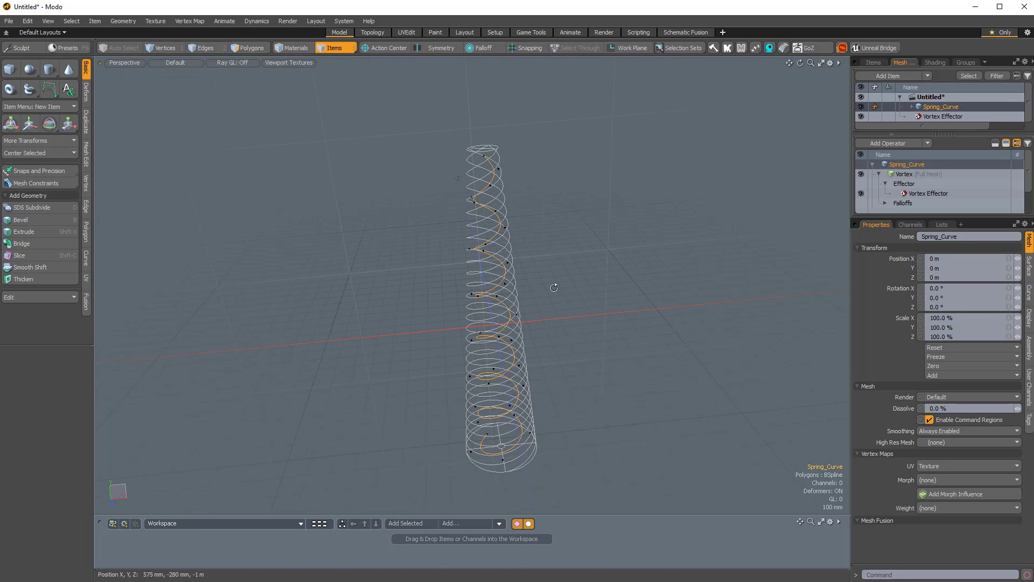
Step: Subdivide the Spring_Curve's B-Spline polygon with the Catmull-Clark method at 0 % fractal
key("3")
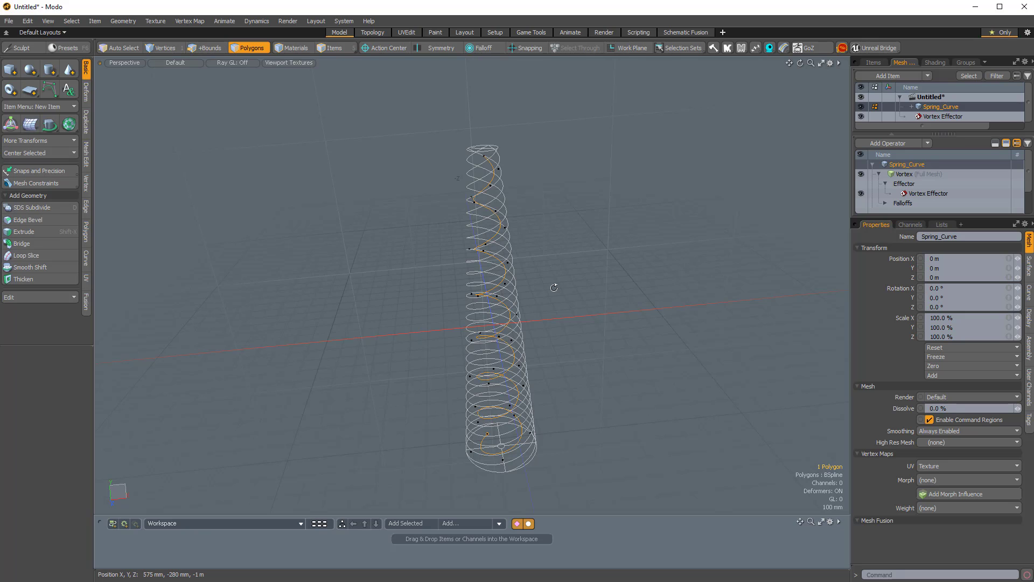
key("shift+d")
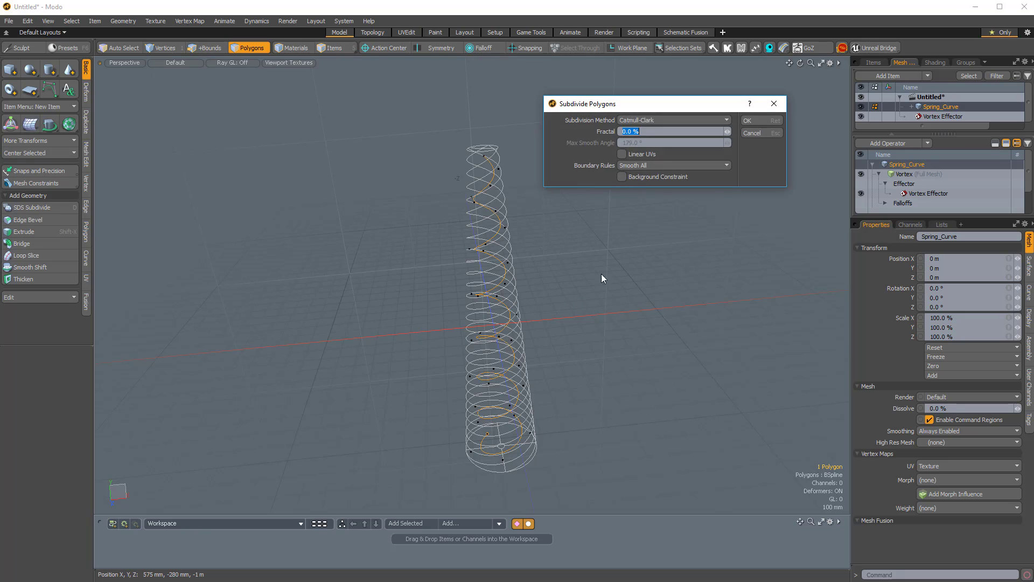
left_click(756, 121)
Step: Examine the subdivided spiral's smoothness and shape from above, from the side and at different distances
left_click_drag(511, 194, 510, 396, "alt")
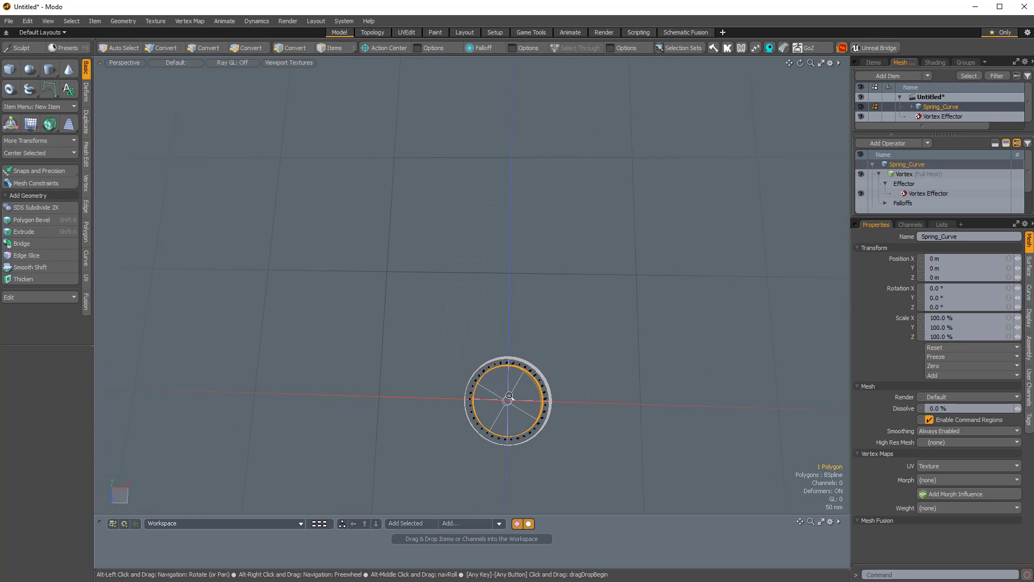
left_click_drag(561, 282, 621, 185, "alt")
scroll(575, 240, "down", 4)
left_click_drag(574, 240, 429, 276, "alt")
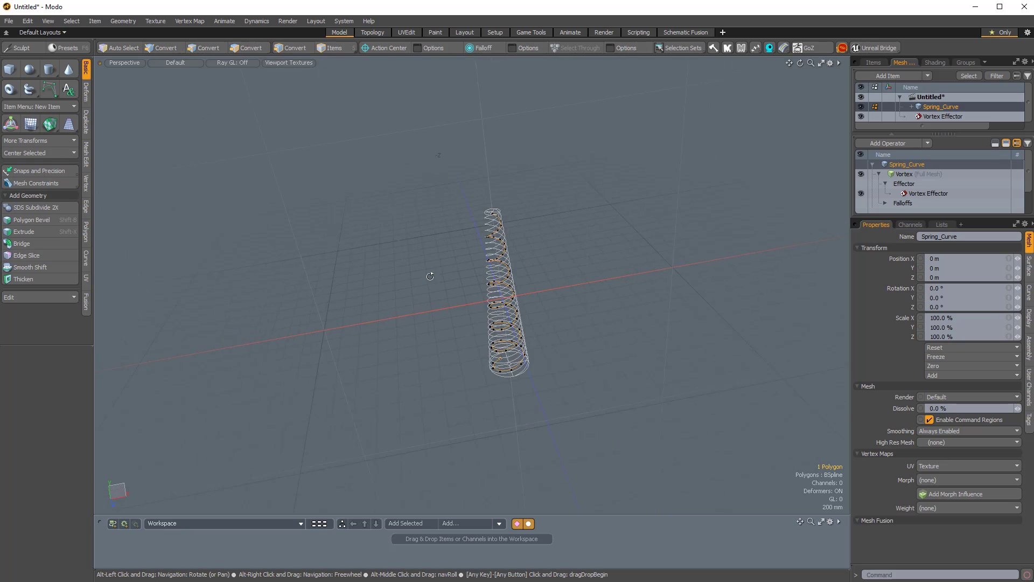
left_click_drag(574, 280, 437, 420, "alt")
scroll(495, 262, "up", 2)
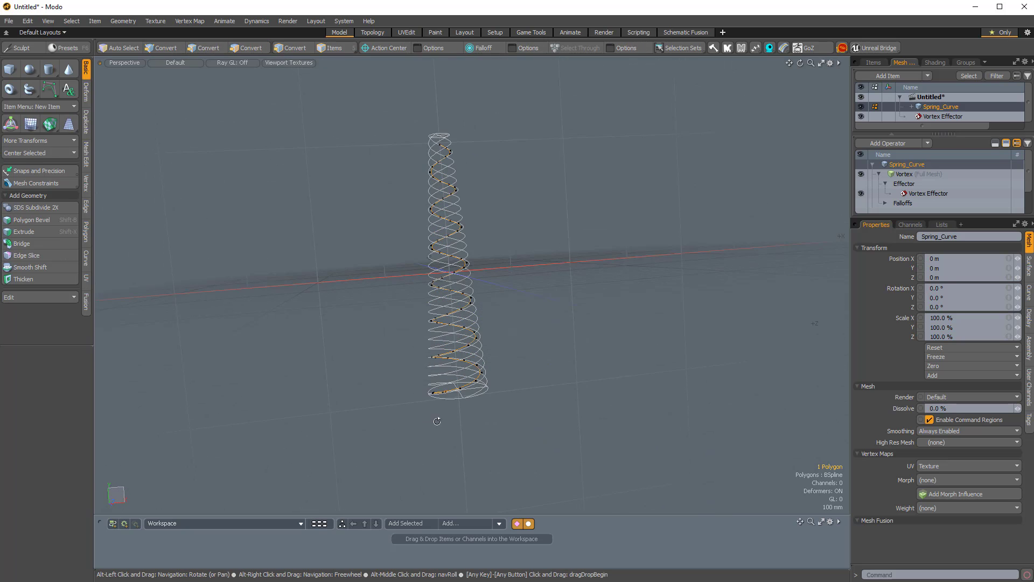
scroll(474, 394, "up", 2)
left_click_drag(492, 374, 530, 334, "alt")
key("shift+a")
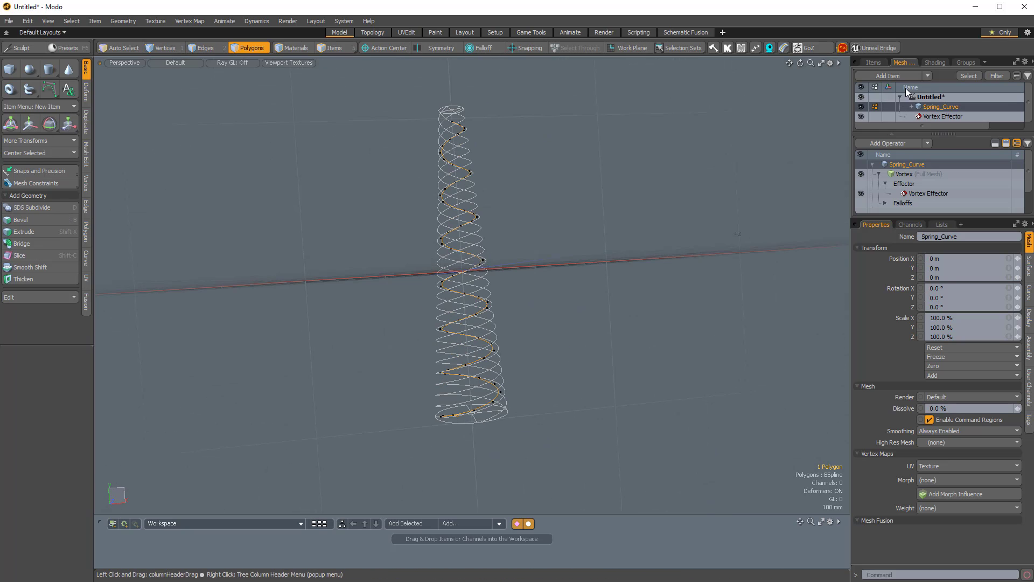
Step: Enlarge the item list, add a new mesh item and name it Spring_Geo
left_click_drag(943, 133, 943, 164)
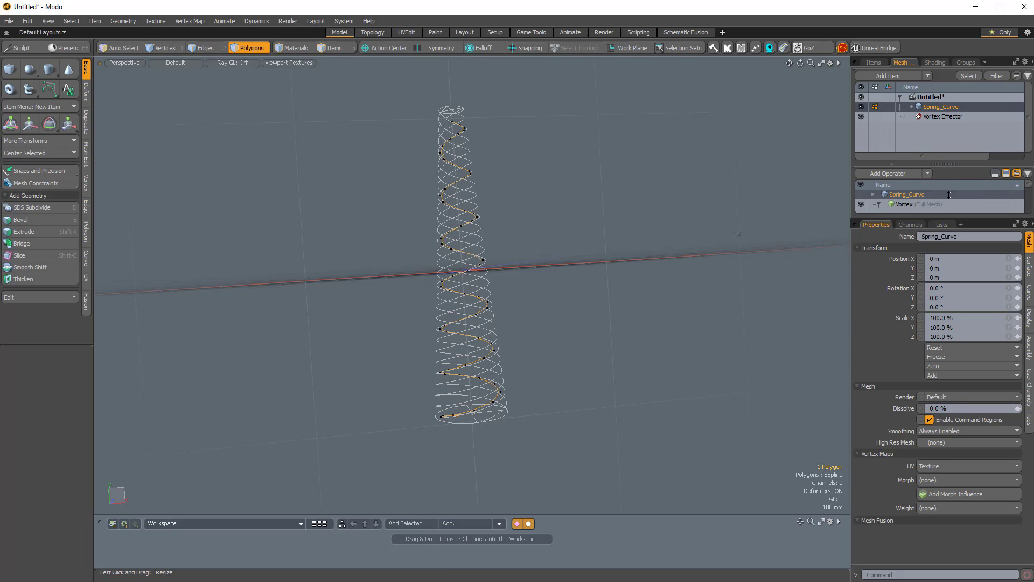
double_click(947, 128)
double_click(933, 106)
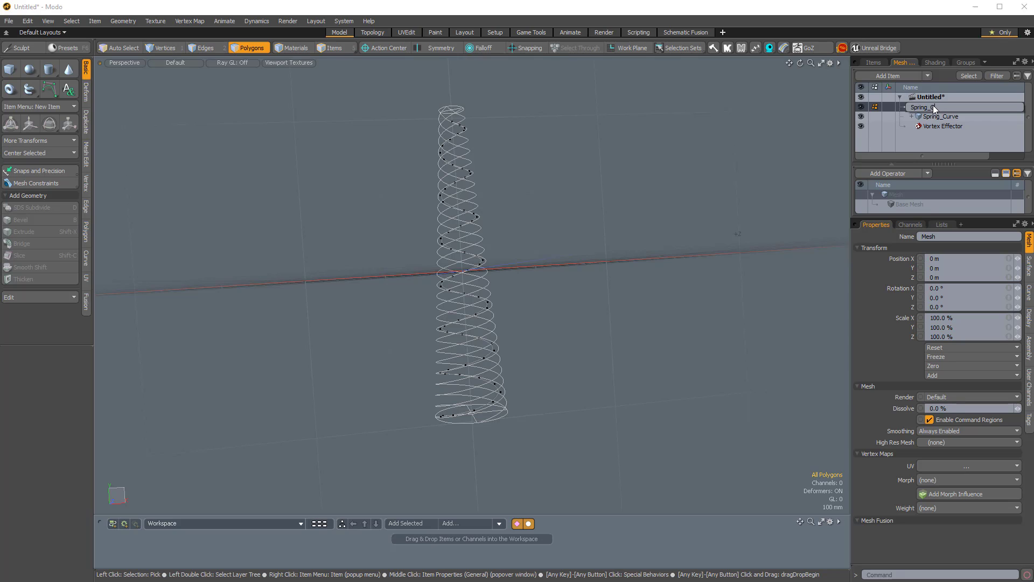
key("Return")
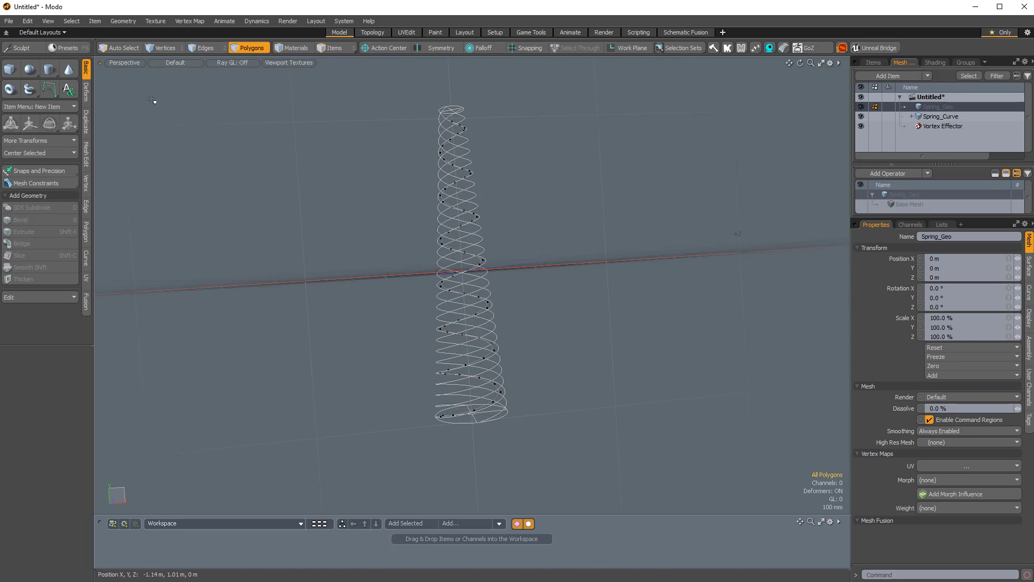
Step: Create a 1 m unit cube in Spring_Geo and delete all its polygons except the upper one
left_click(16, 73)
left_click_drag(619, 295, 616, 322, "alt")
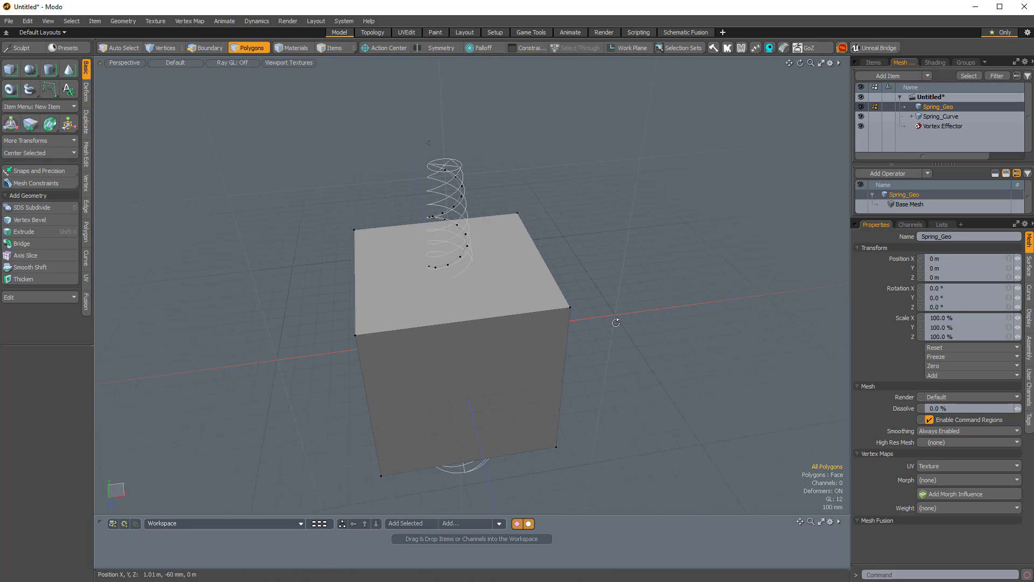
key("ctrl+grave")
left_click(700, 370)
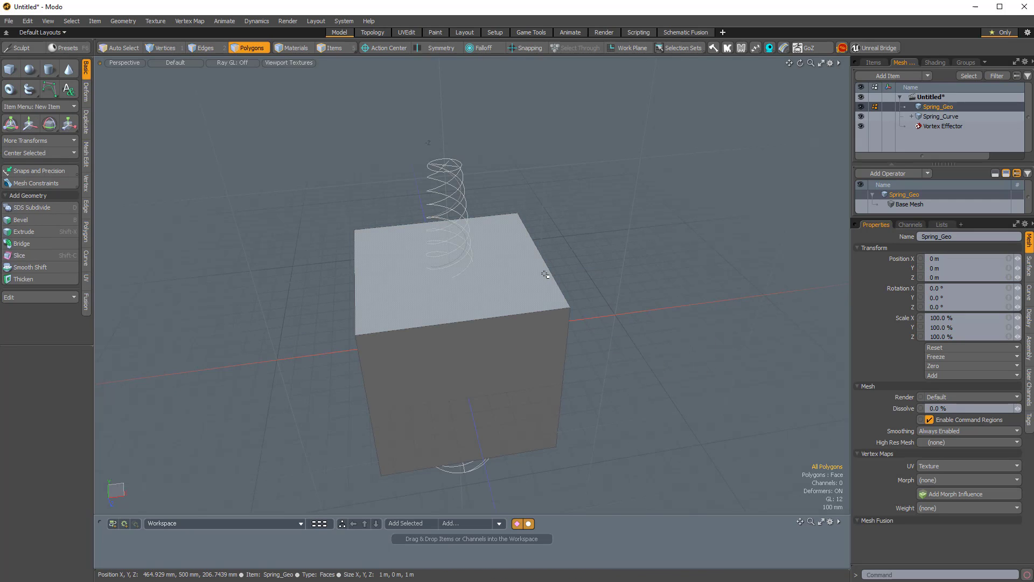
left_click(486, 263)
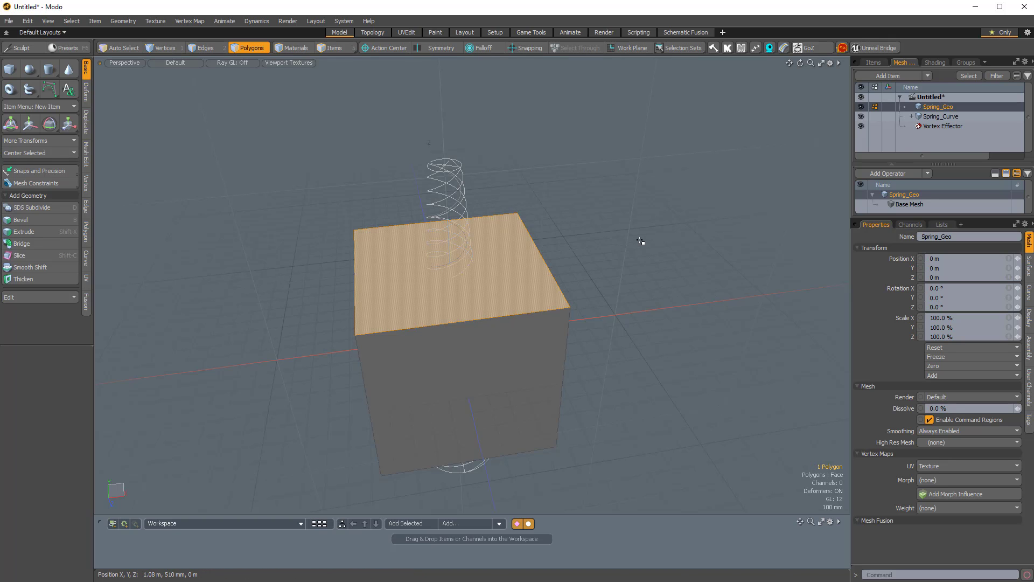
key("bracketleft")
key("Delete")
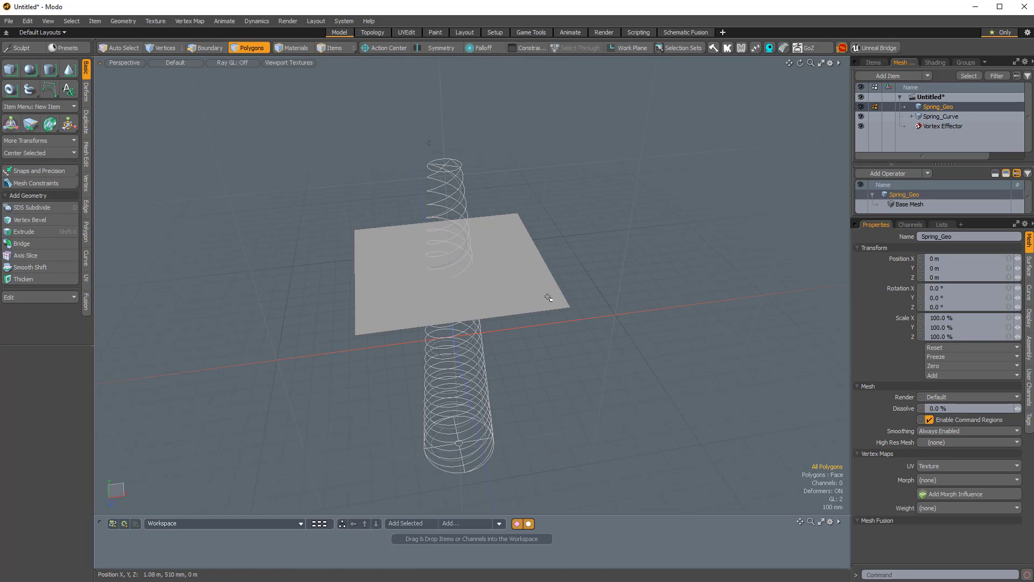
Step: Center the remaining square polygon on all axes and scale it to 9.5 % in X and Z, keeping Y at 100 %
left_click_drag(549, 297, 526, 282, "alt")
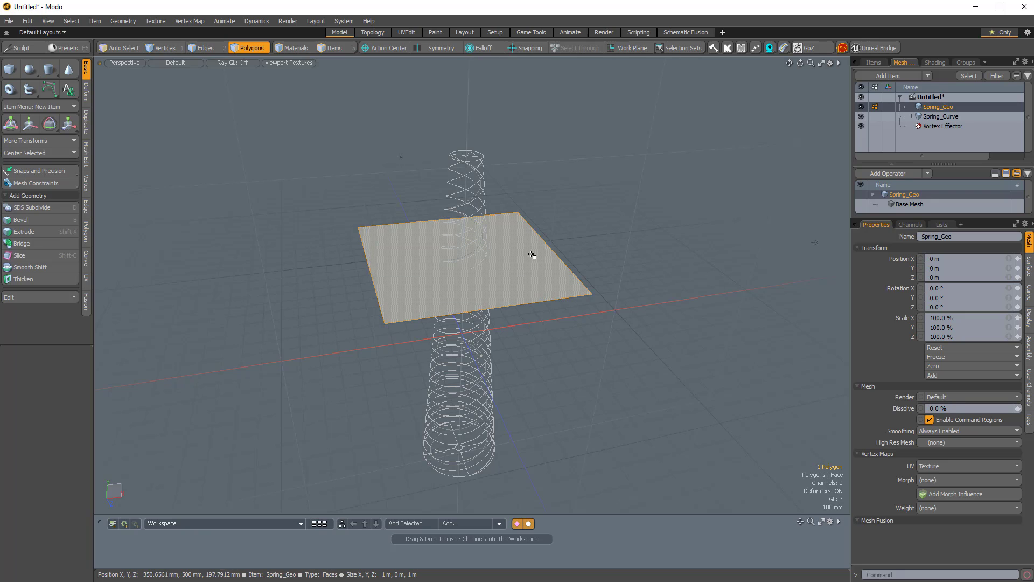
left_click(59, 152)
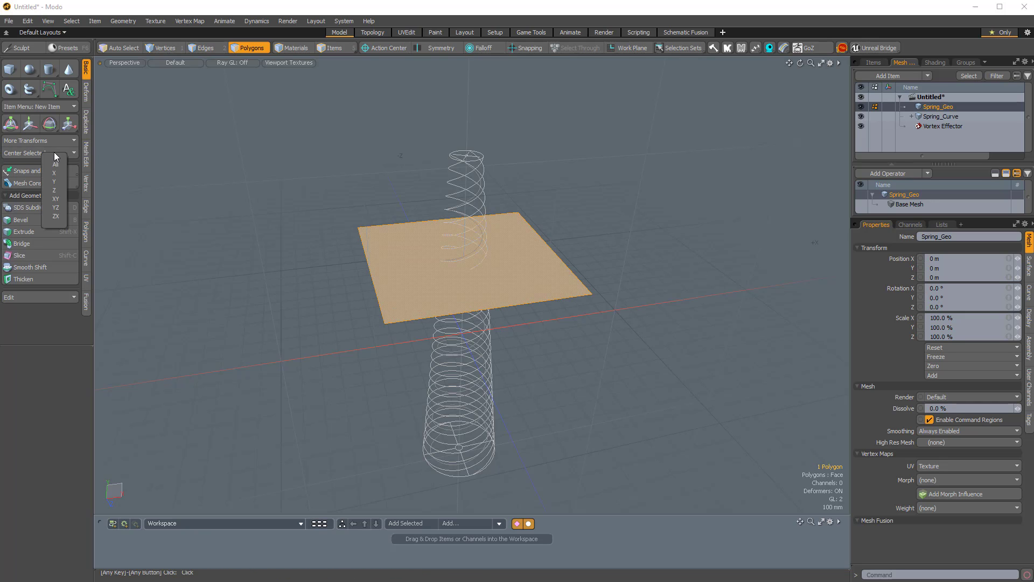
left_click(54, 164)
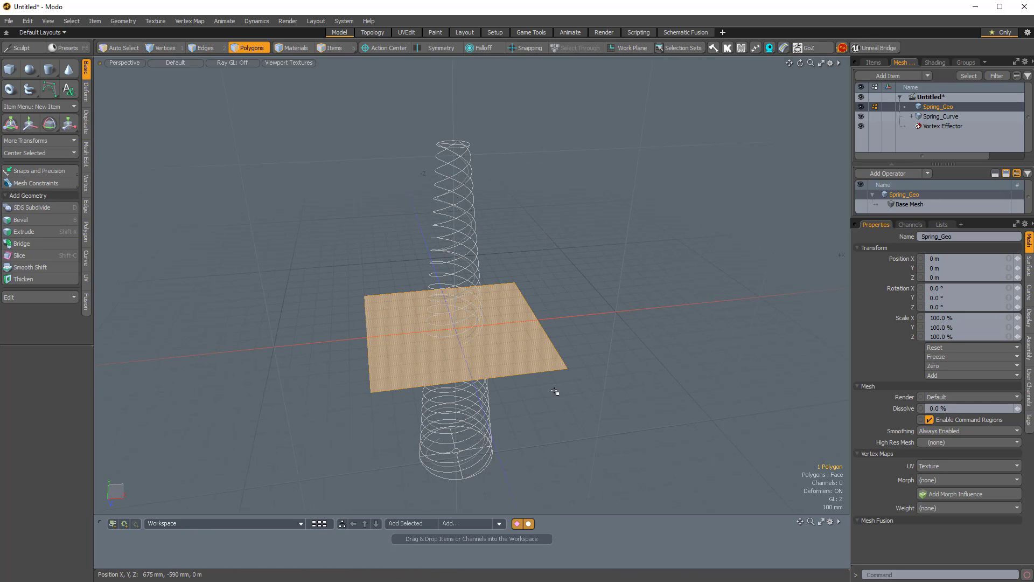
key("y")
mouse_move(513, 348)
left_mouse_down()
mouse_move(470, 333)
mouse_move(513, 349)
left_mouse_up()
scroll(411, 324, "up", 8)
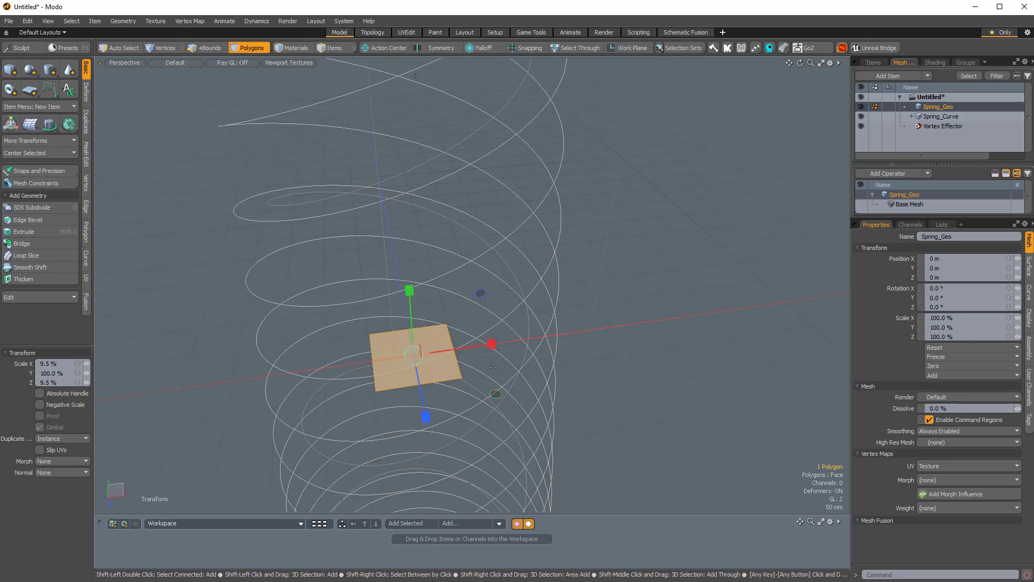
Step: Subdivide the small polygon with Catmull-Clark and bevel the result as a group with an inset of 28.6 mm and no shift
key("shift+d")
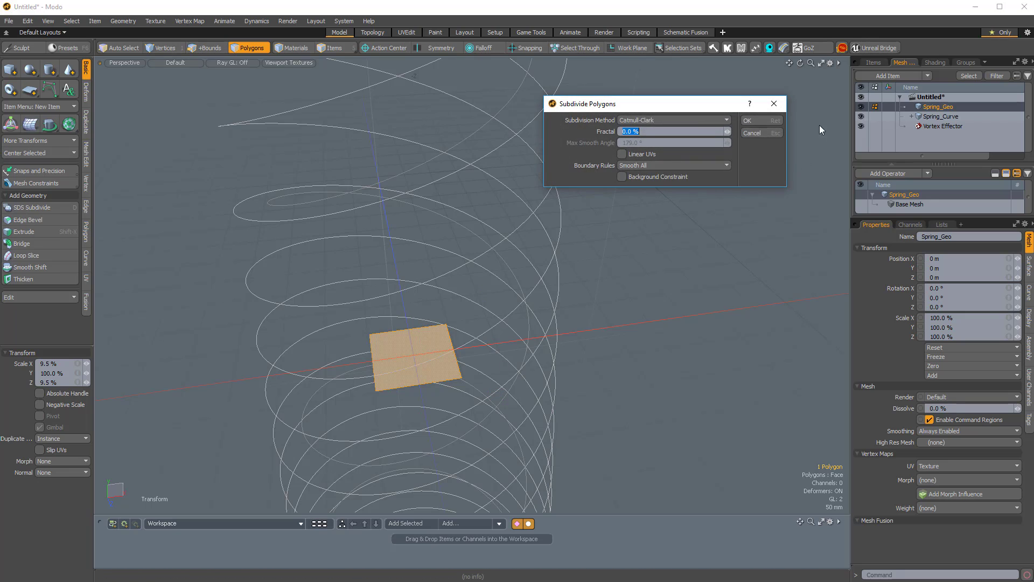
left_click(757, 121)
scroll(467, 381, "up", 4)
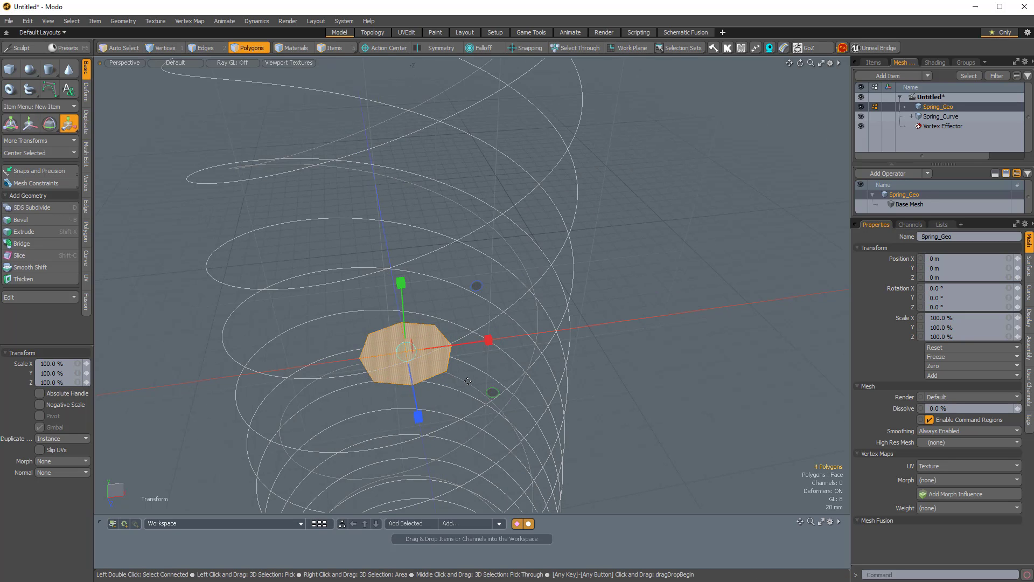
key("b")
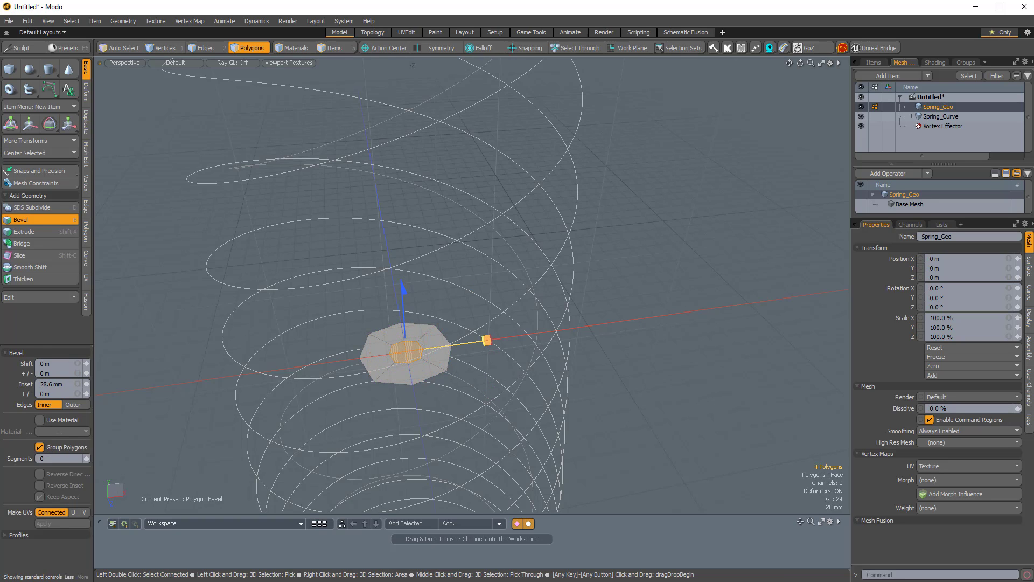
Step: Select the disc's outer edge loop and round it with Radial Align in Circle mode
key("2")
double_click(451, 359)
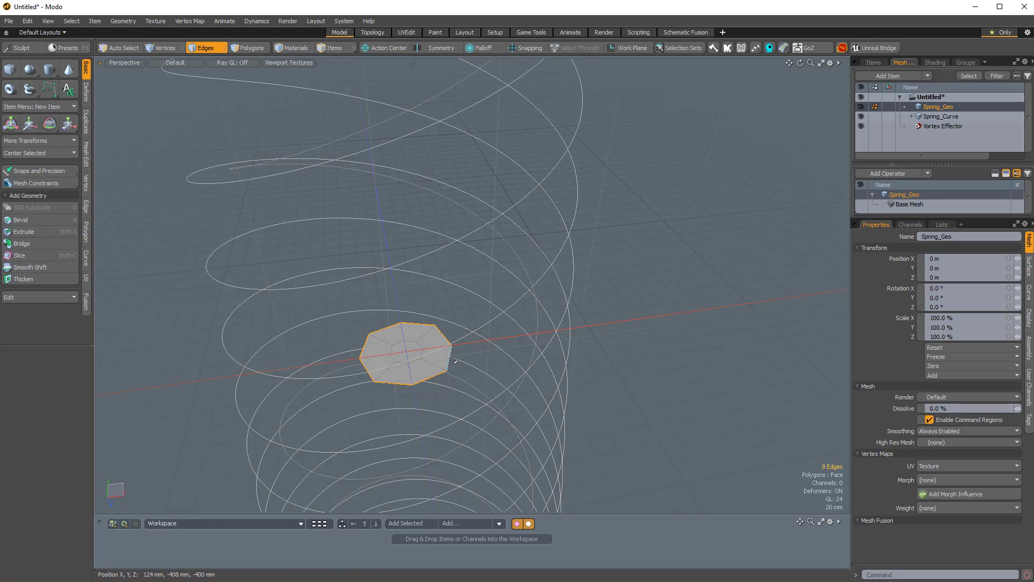
left_click(86, 91)
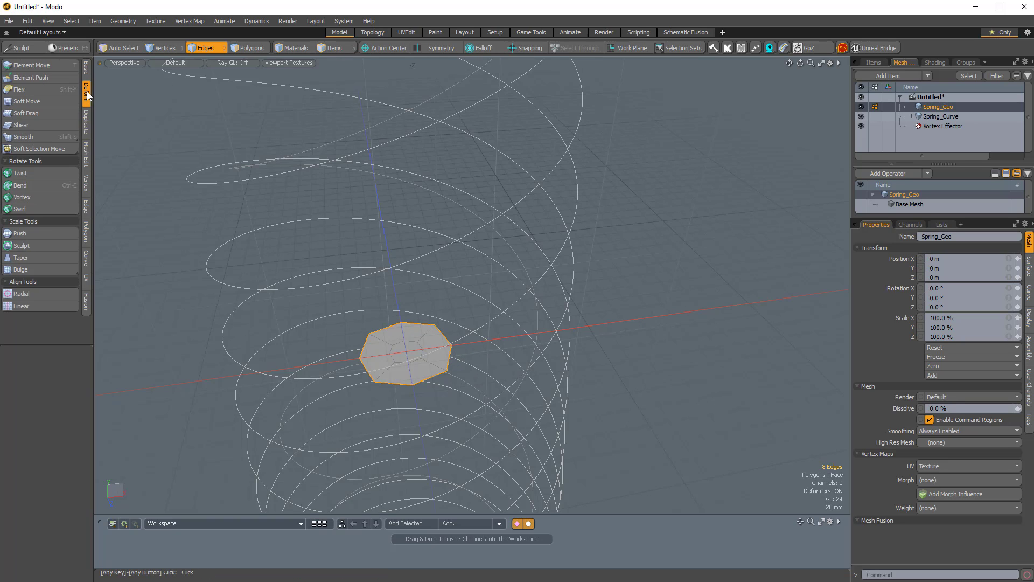
left_click(31, 294)
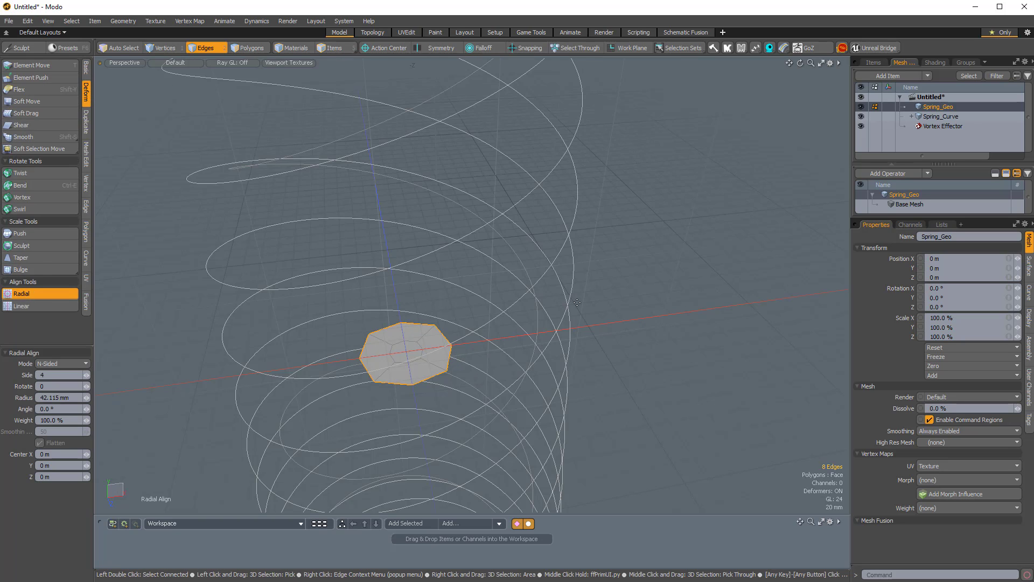
left_click(647, 302)
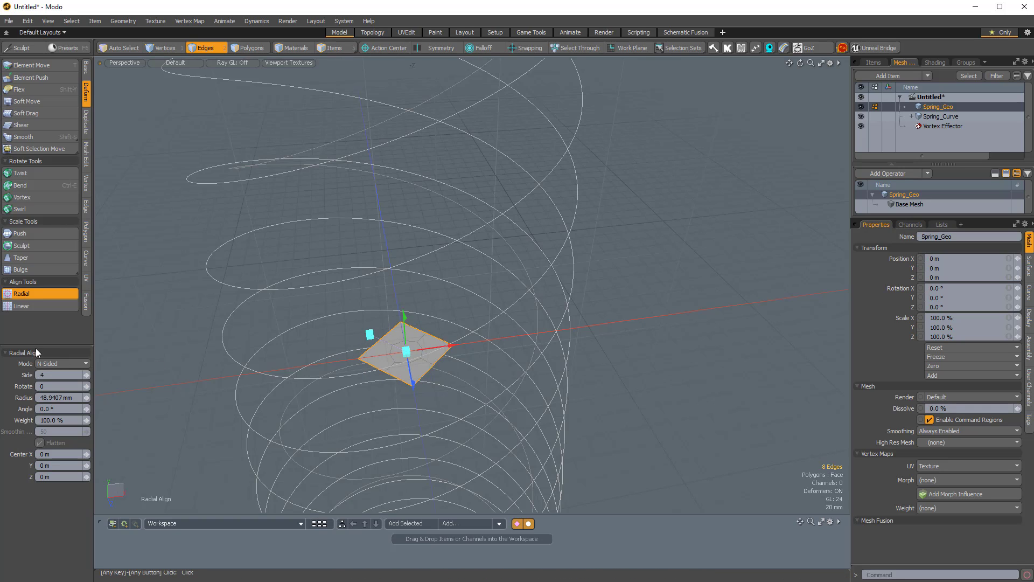
left_click(56, 364)
left_click(56, 353)
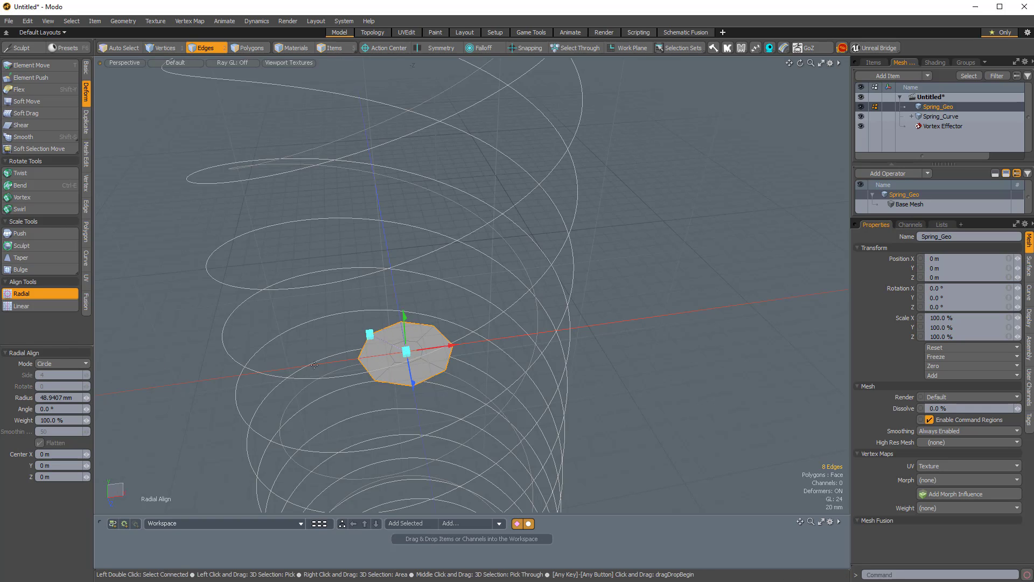
key("space")
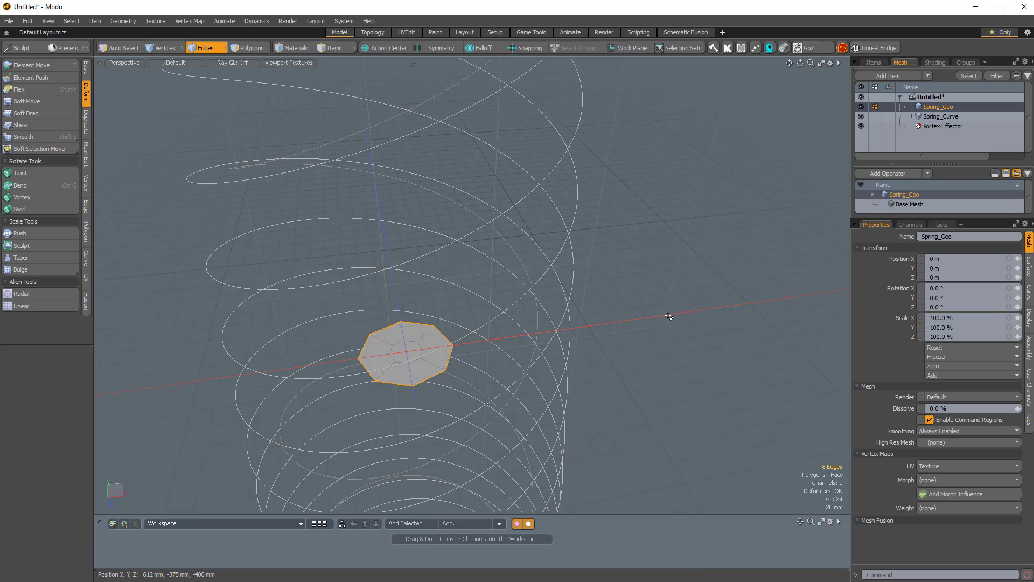
Step: Convert the disc to Catmull-Clark subdivision polygons and switch to item selection with Spring_Geo selected
scroll(586, 361, "down", 5)
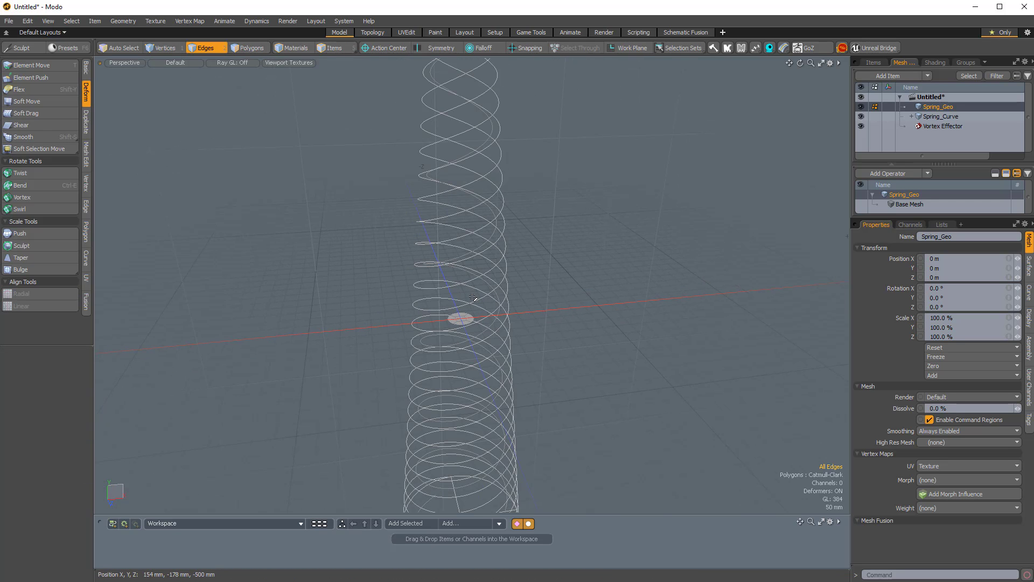
key("5")
scroll(463, 320, "up", 3)
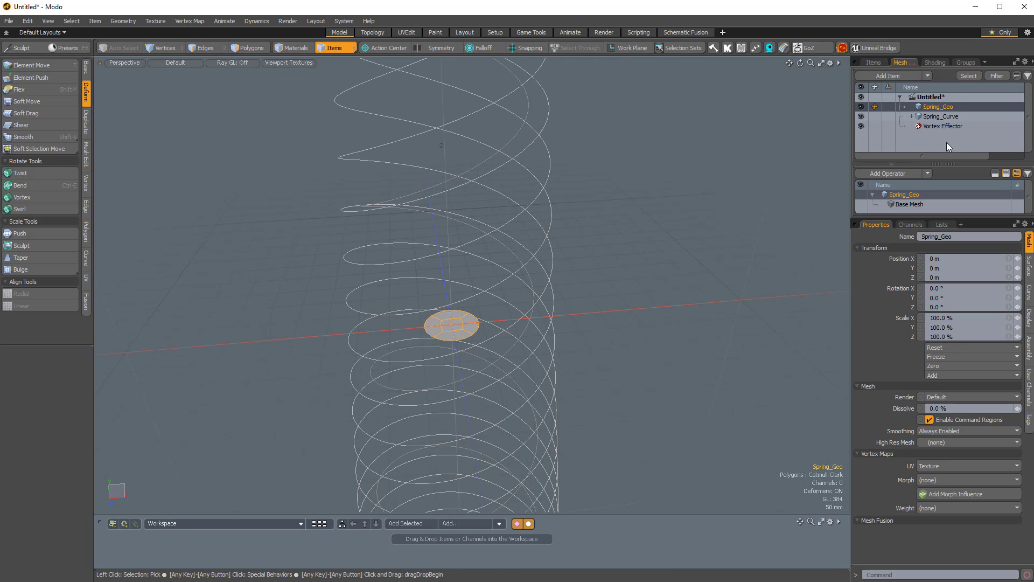
left_click_drag(550, 293, 472, 345, "alt")
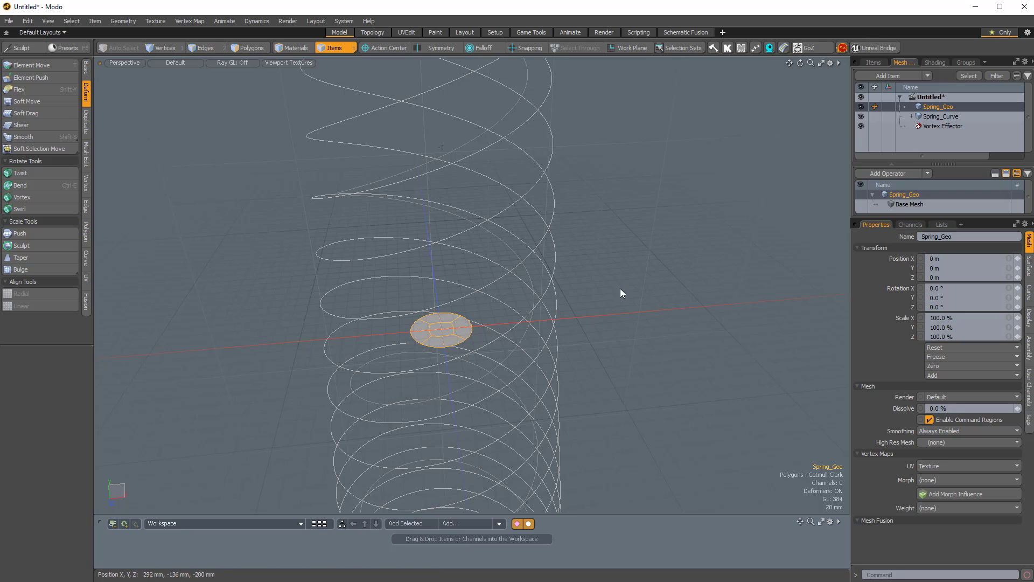
left_click_drag(534, 337, 506, 338, "ctrl+alt")
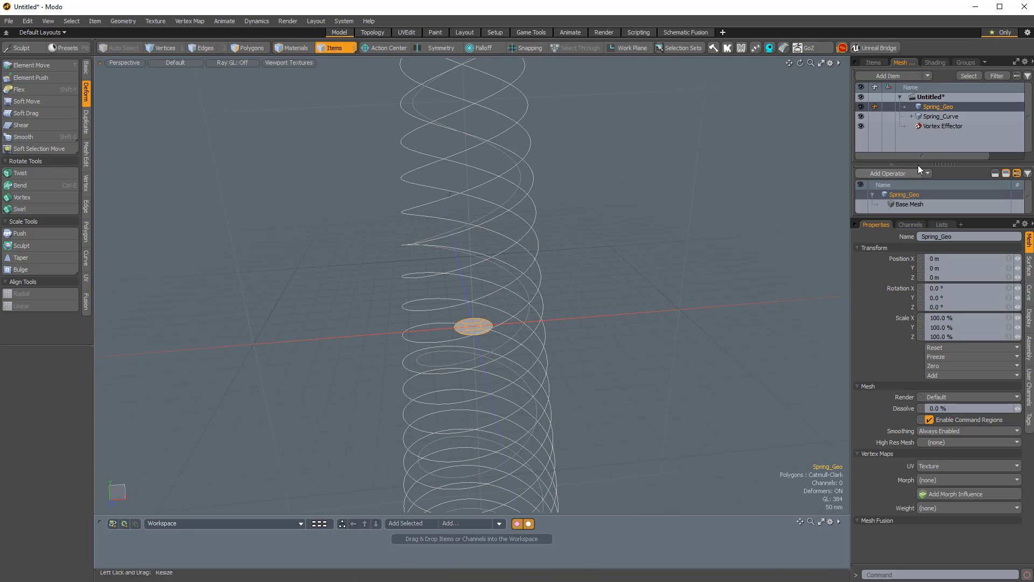
Step: Enlarge the item list and the mesh operations list above the properties area
left_click_drag(922, 164, 923, 158)
left_click_drag(919, 217, 922, 302)
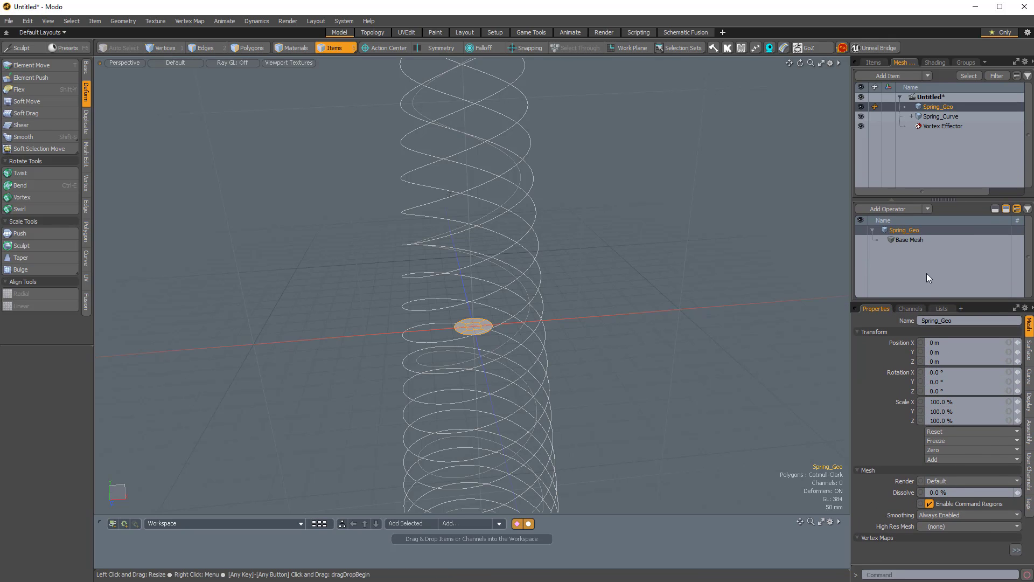
left_click_drag(922, 158, 922, 199)
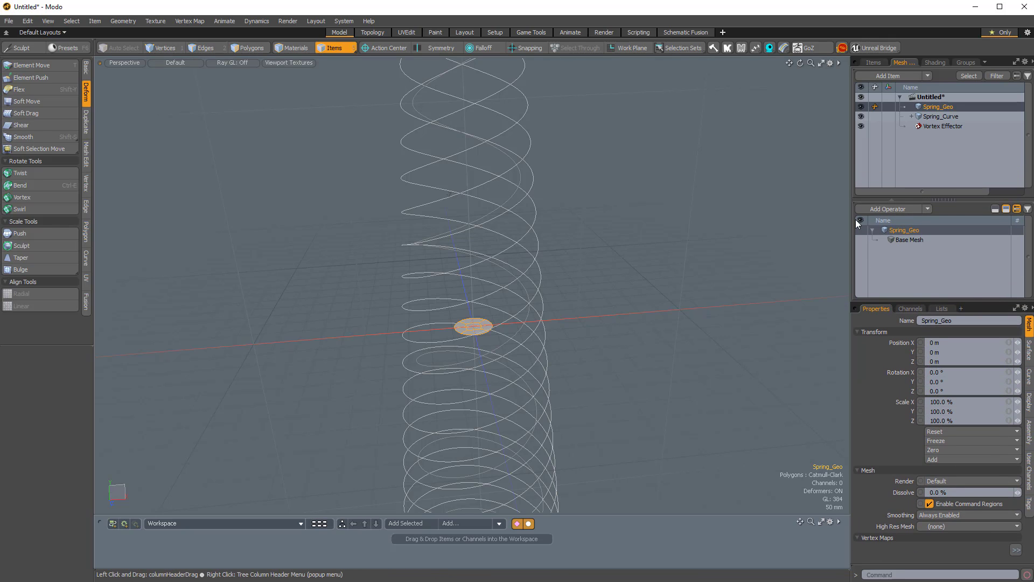
Step: Add a Curve Extrude mesh operation to Spring_Geo using Spring_Curve as the path
left_click(893, 209)
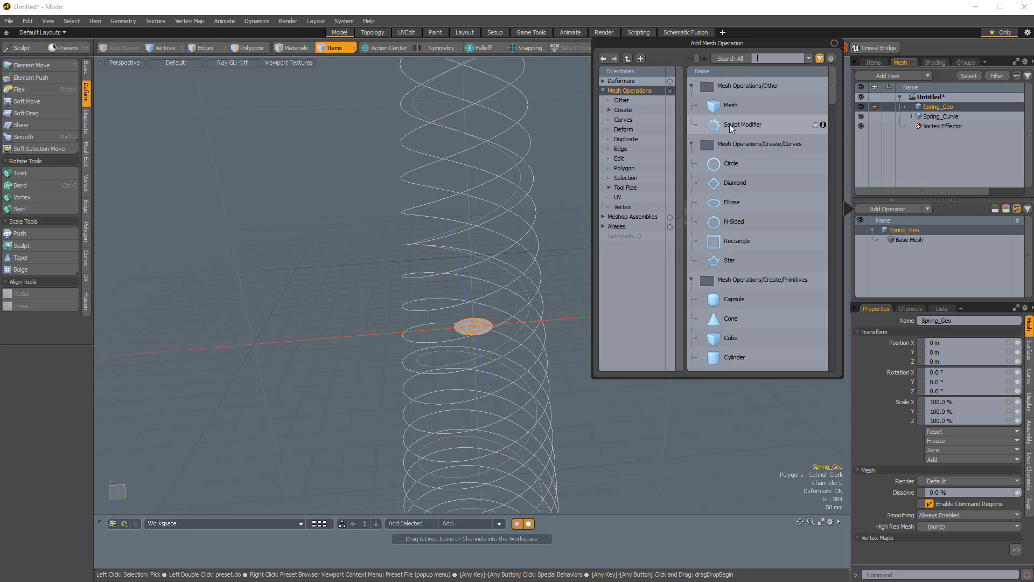
type("curve ex")
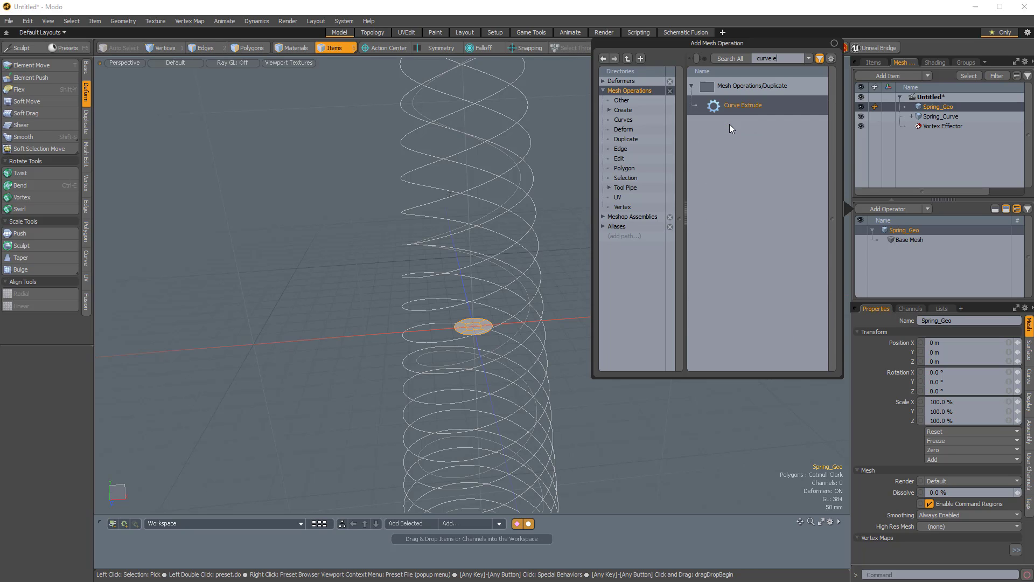
double_click(741, 103)
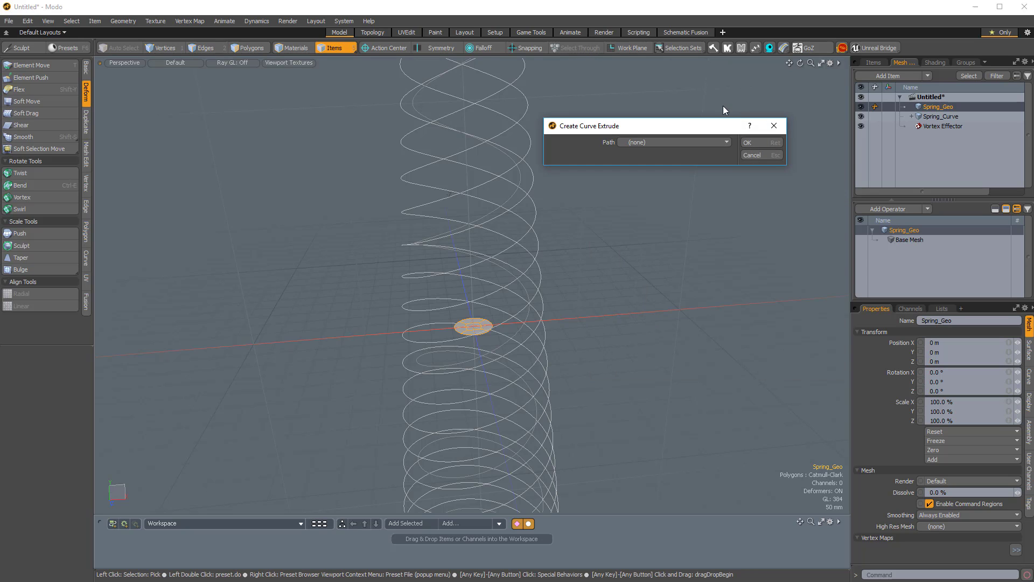
left_click(658, 141)
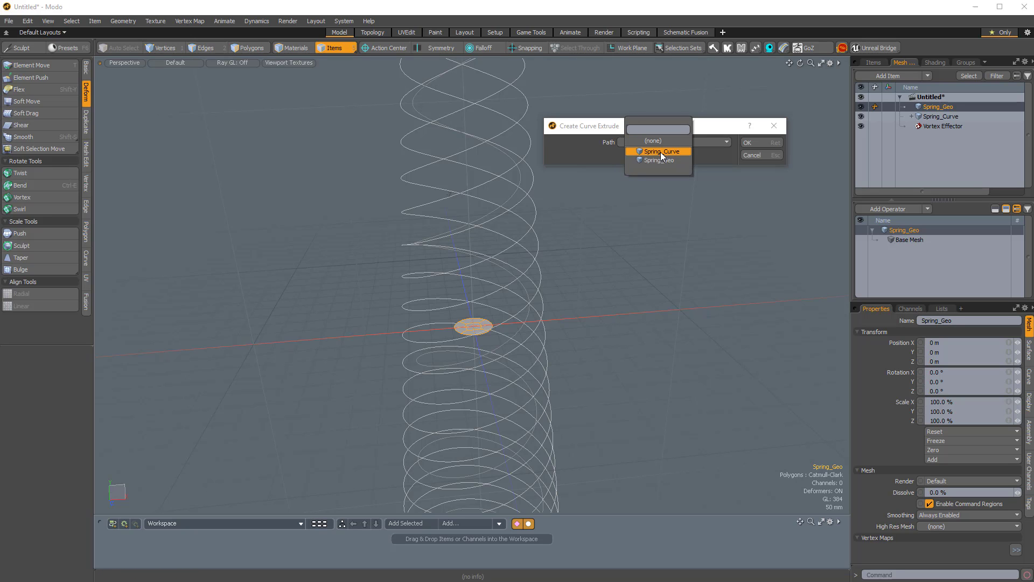
left_click(659, 151)
left_click(747, 142)
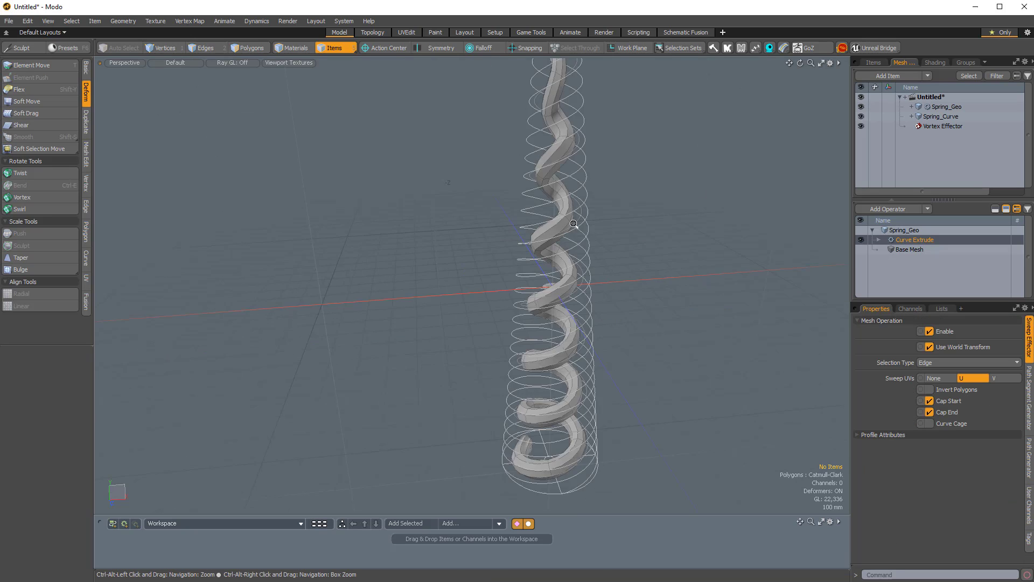
left_click_drag(603, 237, 512, 283, "alt")
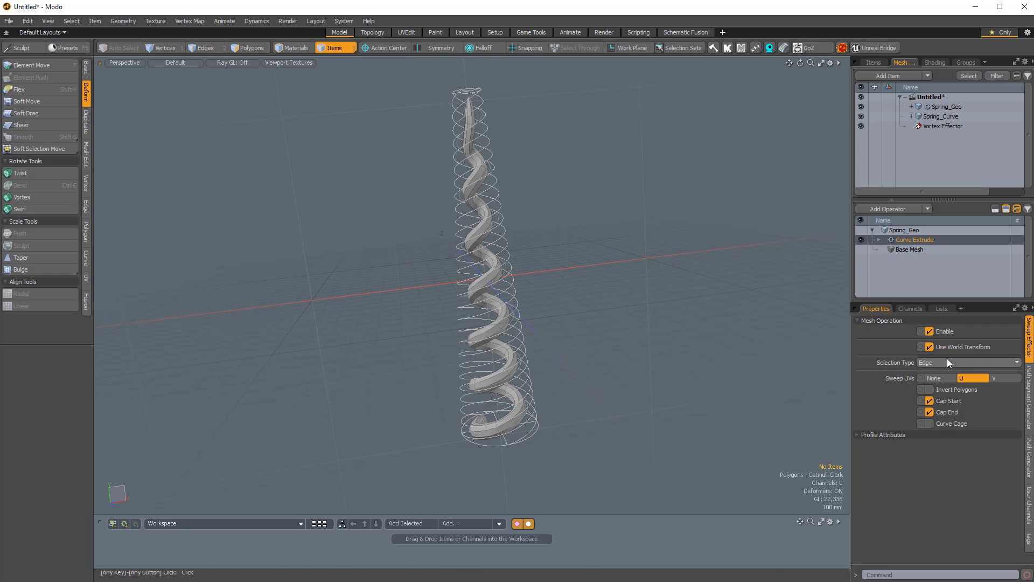
Step: Set the Curve Extrude's selection type to Polygon and enable Invert Polygons
left_click(927, 363)
left_click(928, 371)
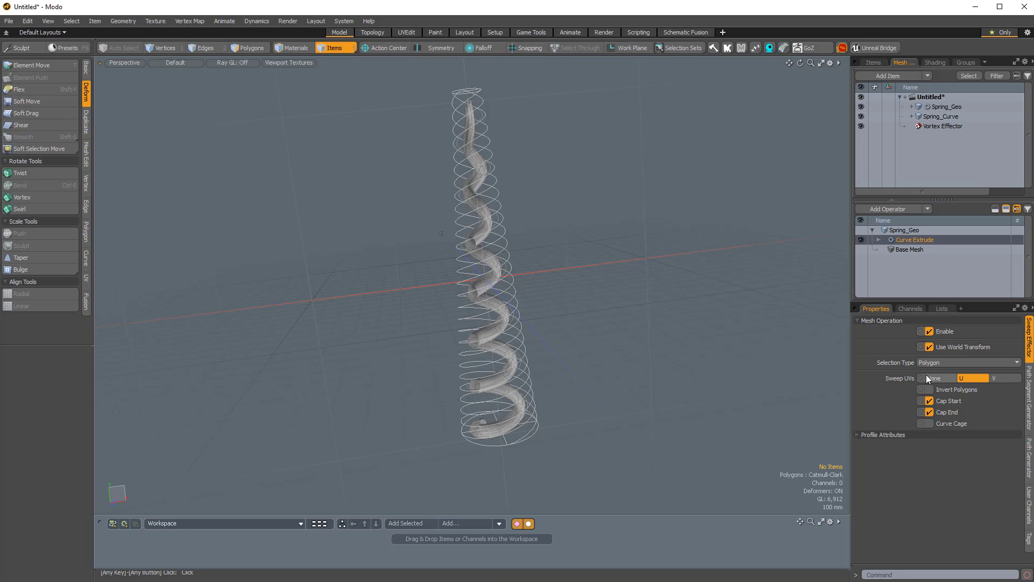
left_click_drag(640, 291, 620, 304, "alt")
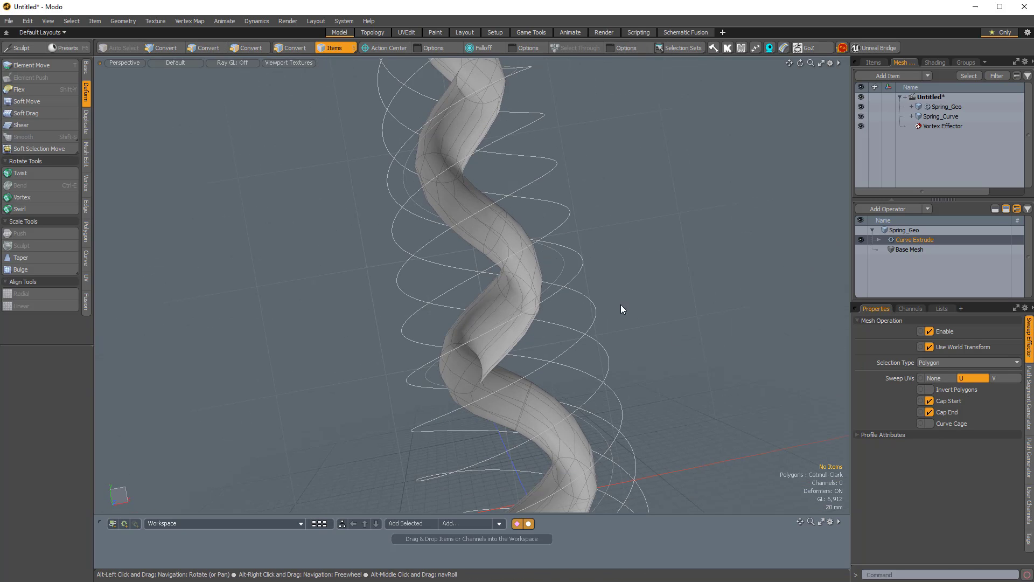
left_click(928, 389)
scroll(674, 344, "down", 5)
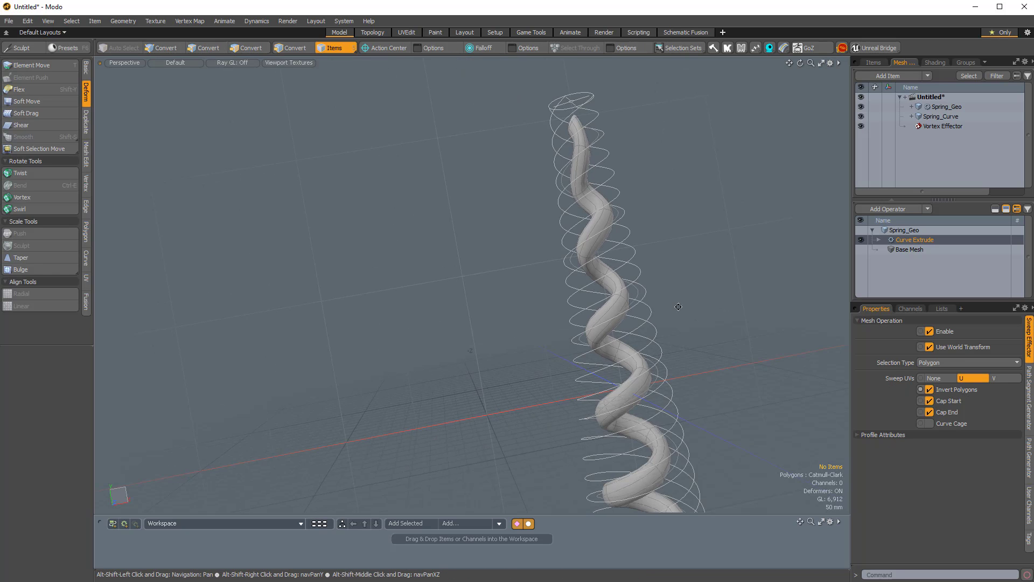
left_click_drag(674, 343, 754, 327, "alt")
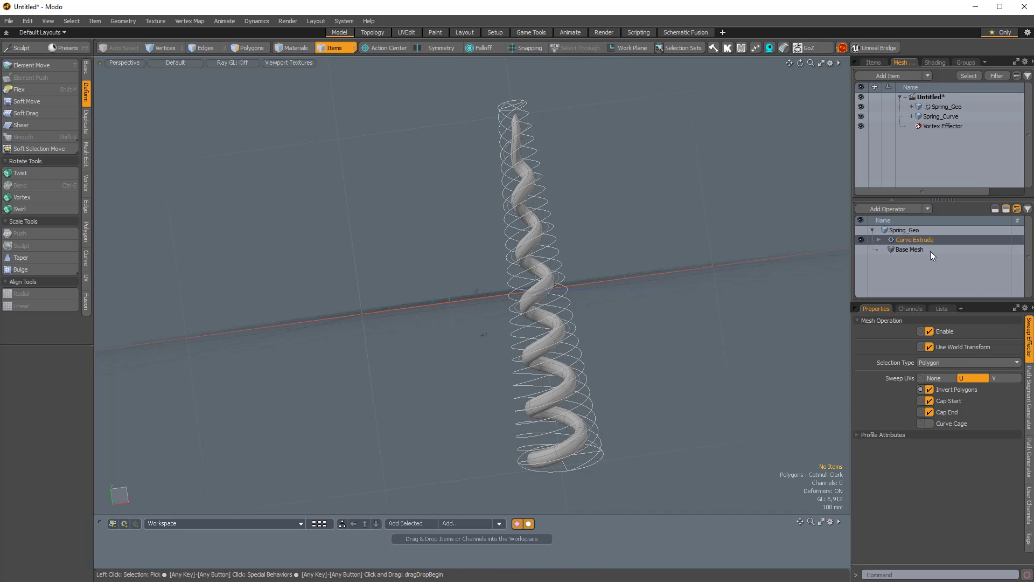
Step: Set the Steps of the Curve Extrude's Path Segment Generator to 64, and raise them to 128
left_click(878, 240)
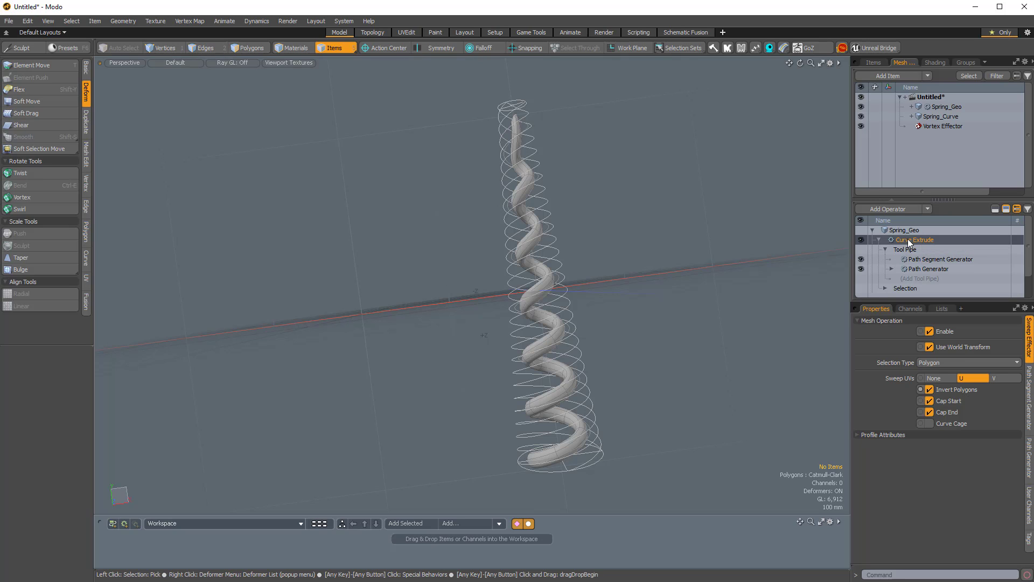
left_click(929, 262)
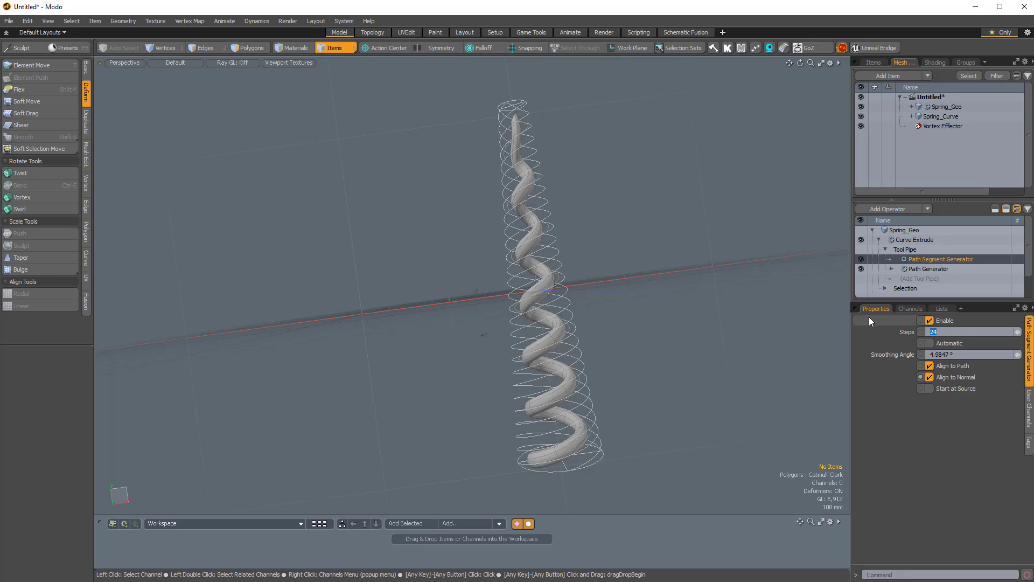
type("64")
key("Return")
left_click(960, 331)
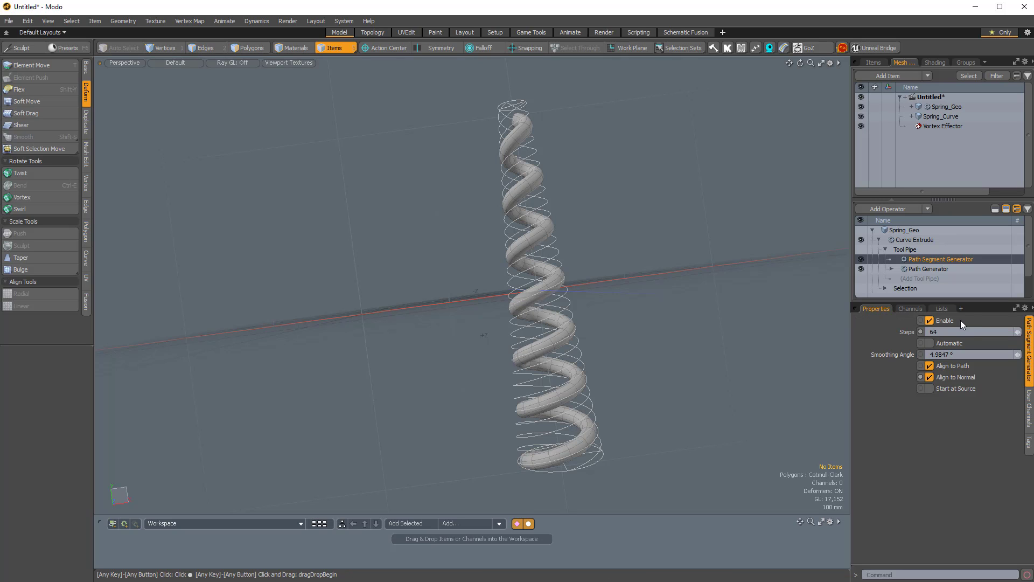
type("128")
key("Return")
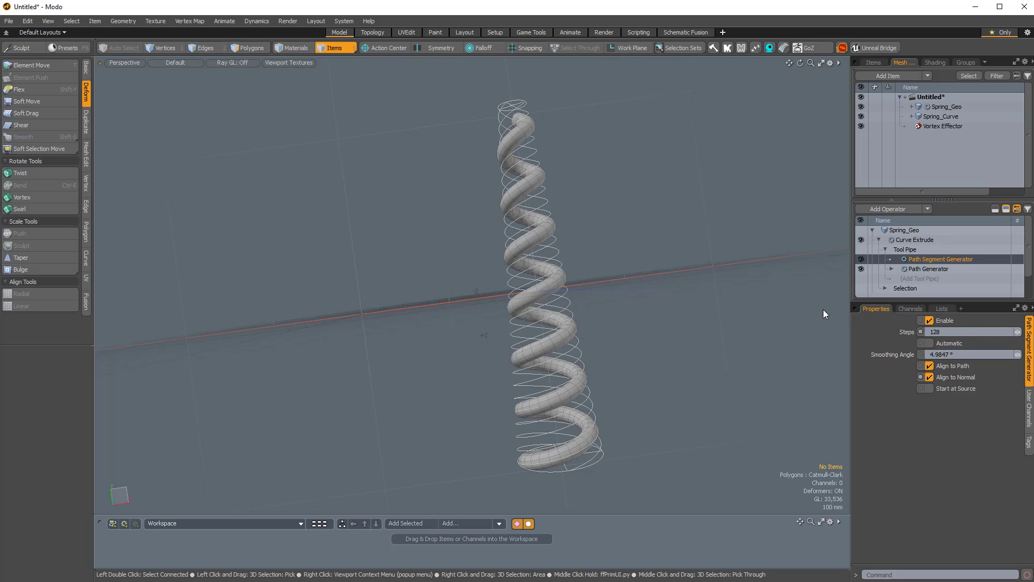
left_click_drag(624, 289, 745, 239, "alt")
scroll(942, 264, "down", 1)
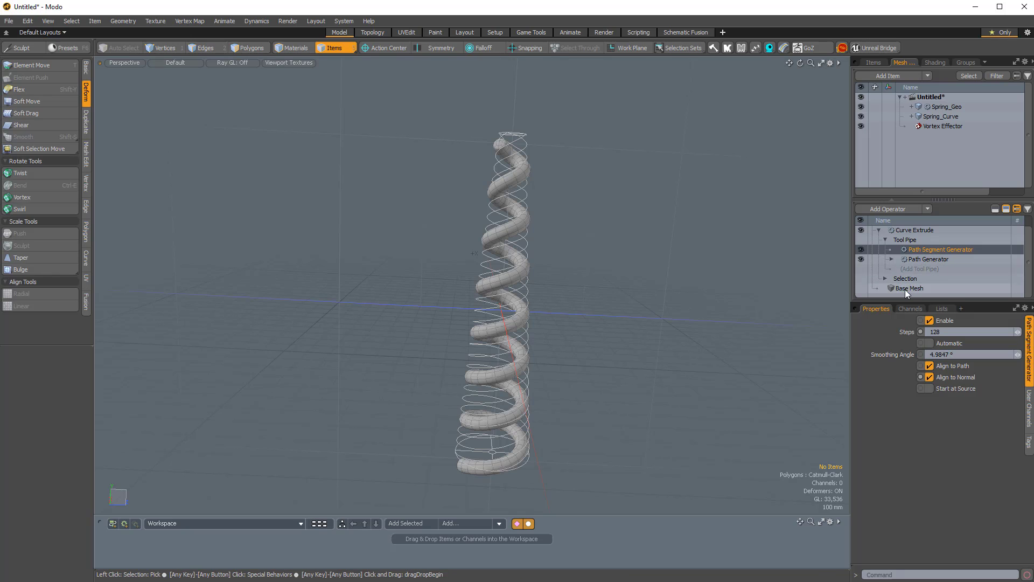
Step: Scale the profile disc's polygons in Spring_Geo's Base Mesh to 73.5 % in X and Z, and deselect the Base Mesh
left_click(905, 289)
key("3")
right_click_drag(559, 296, 551, 281)
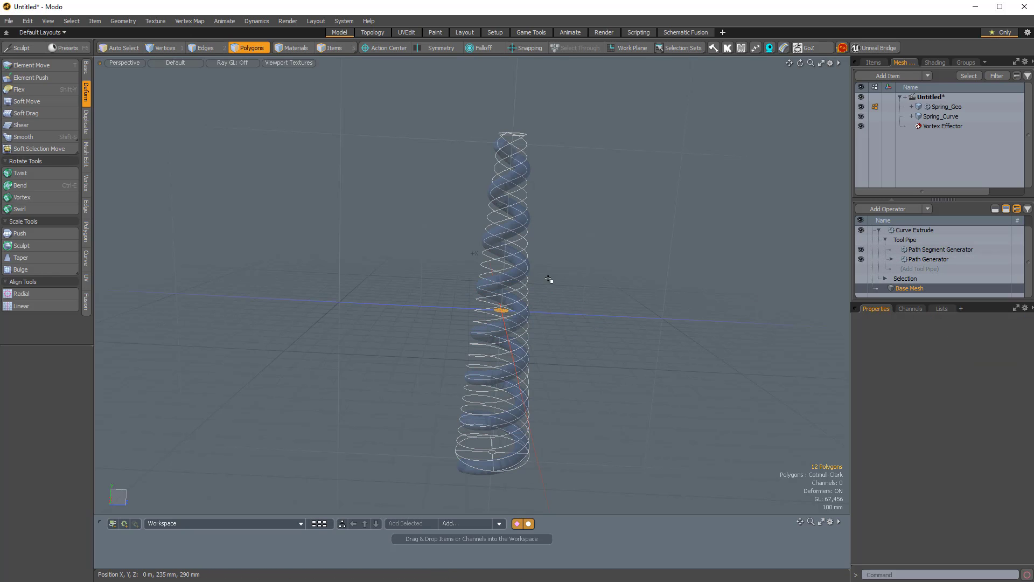
scroll(538, 296, "up", 3)
left_click_drag(549, 307, 533, 325, "alt")
key("y")
scroll(533, 327, "up", 3)
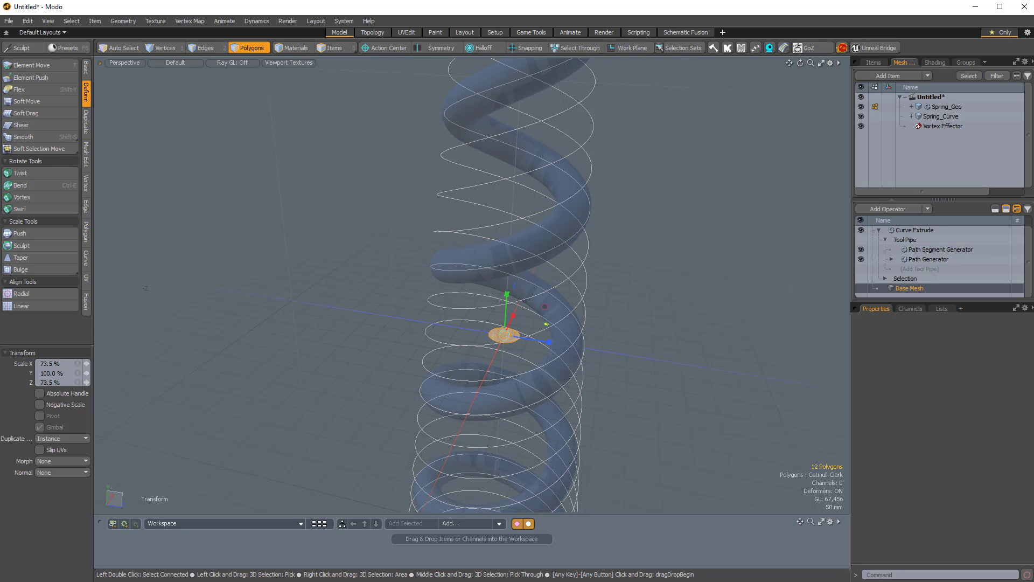
mouse_move(505, 436)
left_mouse_down("alt")
mouse_move(671, 357)
mouse_move(674, 331)
mouse_move(660, 350)
mouse_move(679, 349)
left_mouse_up("alt")
key("space")
left_click(644, 308)
scroll(644, 309, "down", 3)
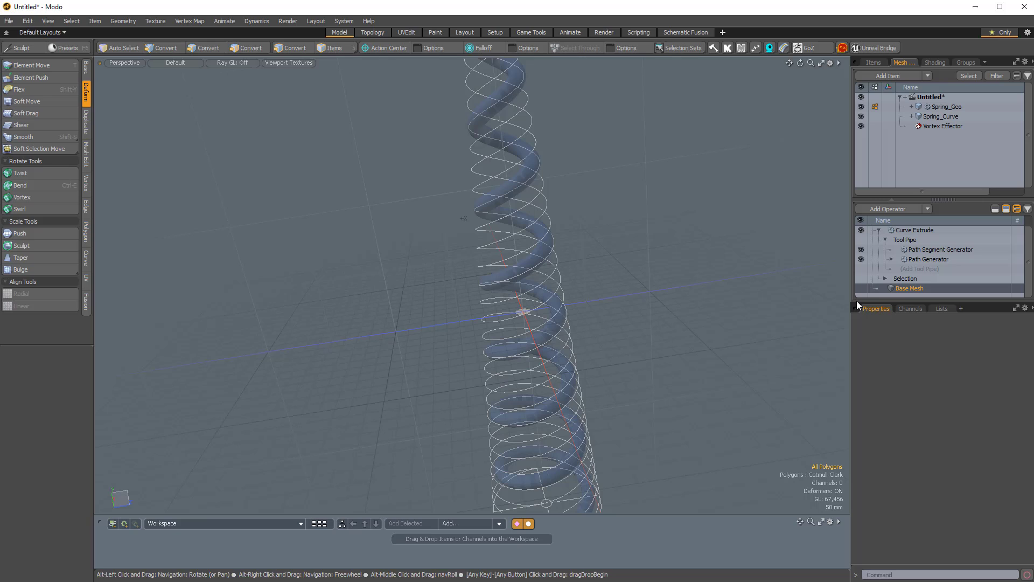
left_click(904, 290, "ctrl")
Step: Select the Vortex Effector's Twist Per Unit and Taper Per Unit channels and activate Channel Haul on them in item mode
left_click(933, 126)
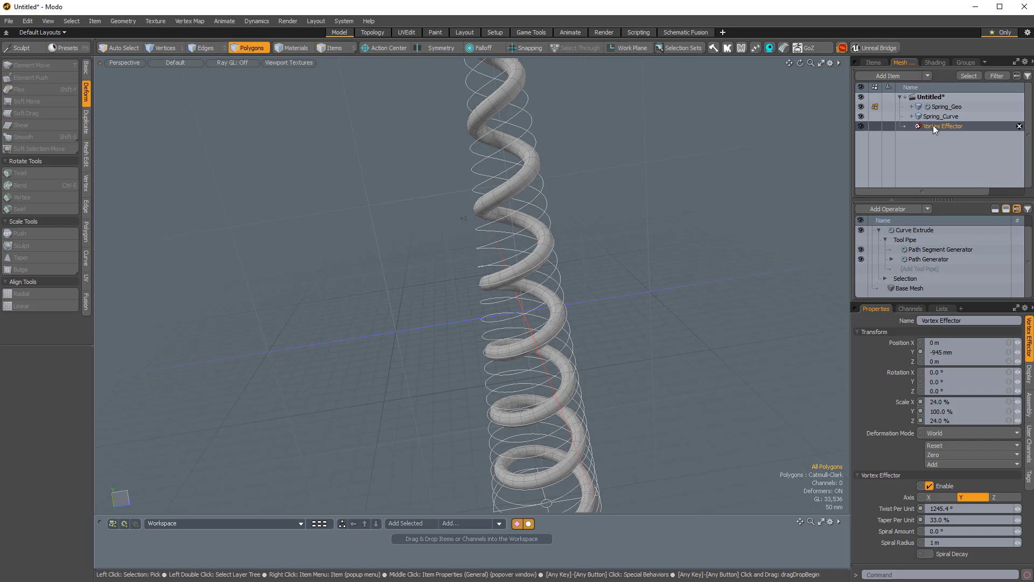
scroll(721, 315, "down", 3)
left_click_drag(725, 318, 690, 303, "alt+shift")
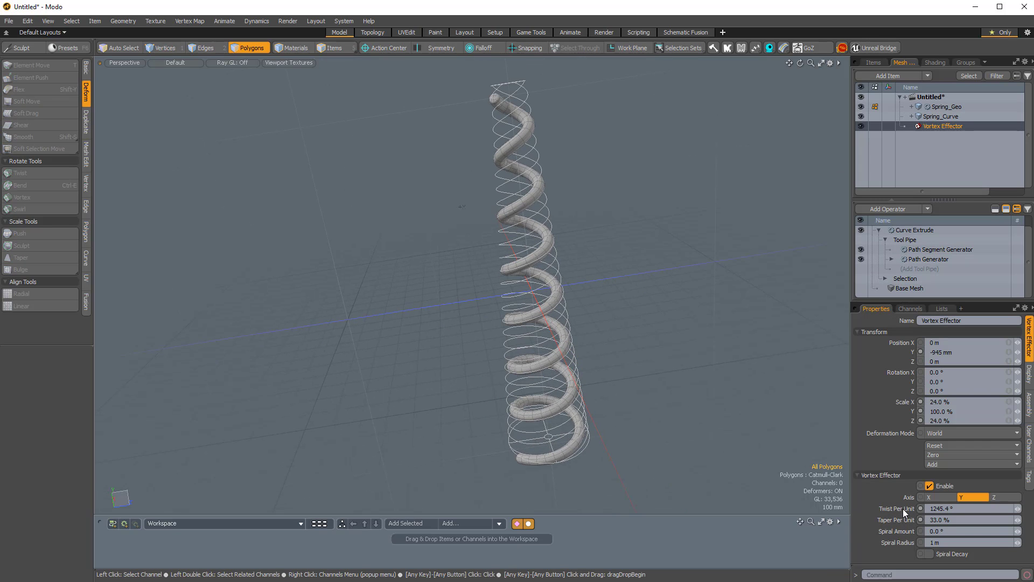
left_click(897, 509)
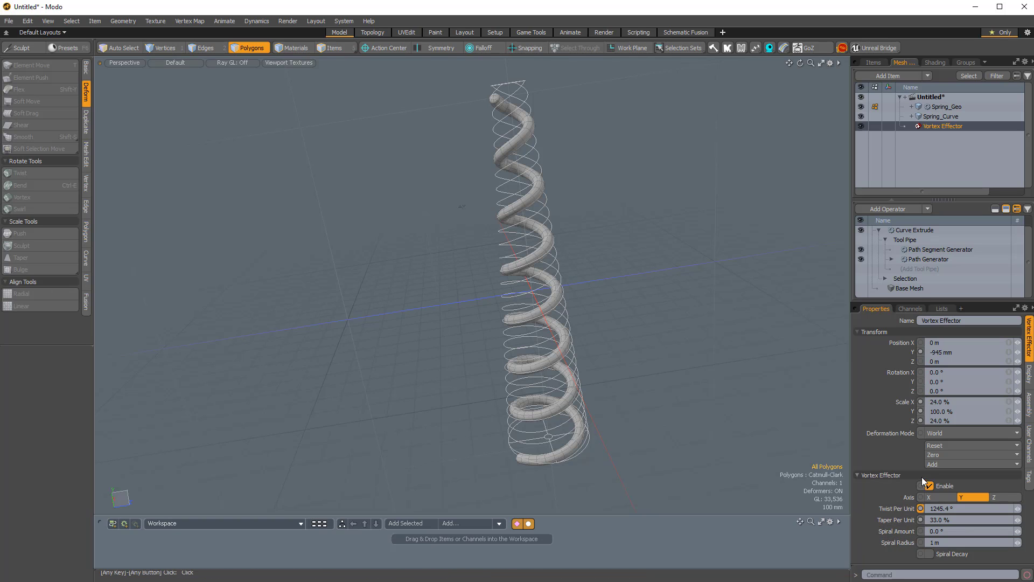
left_click_drag(918, 301, 917, 246)
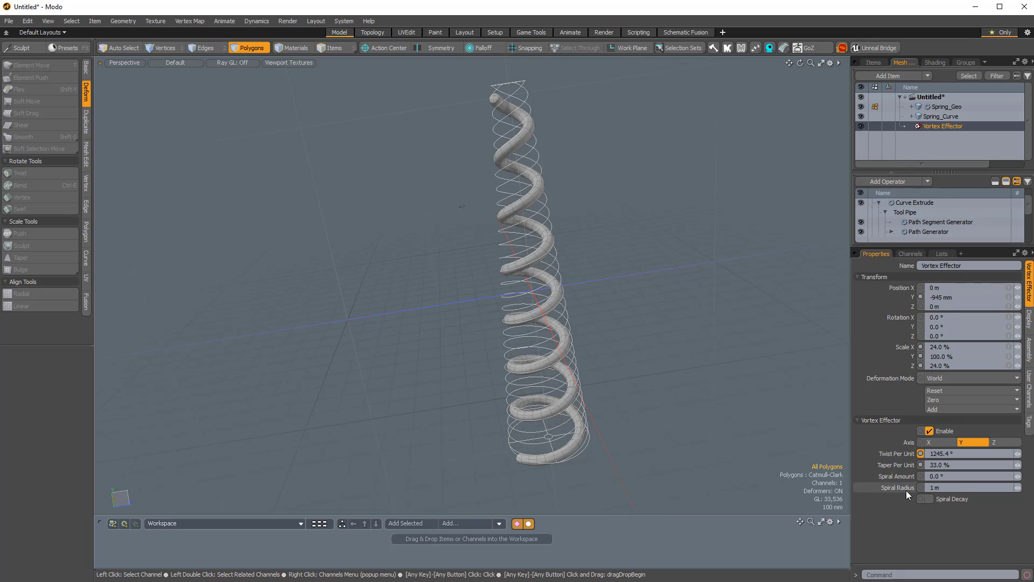
left_click(902, 465, "ctrl")
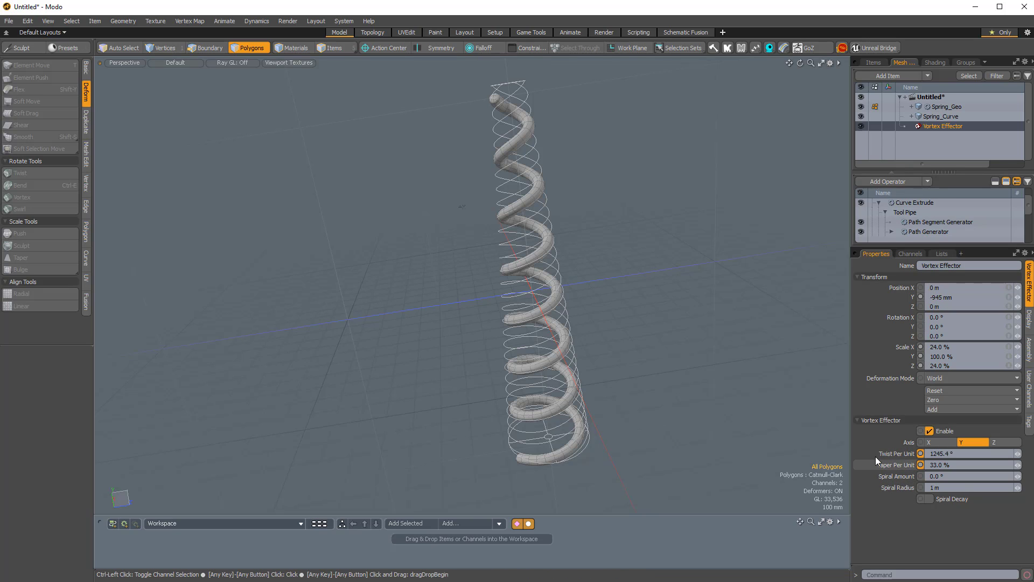
key("5")
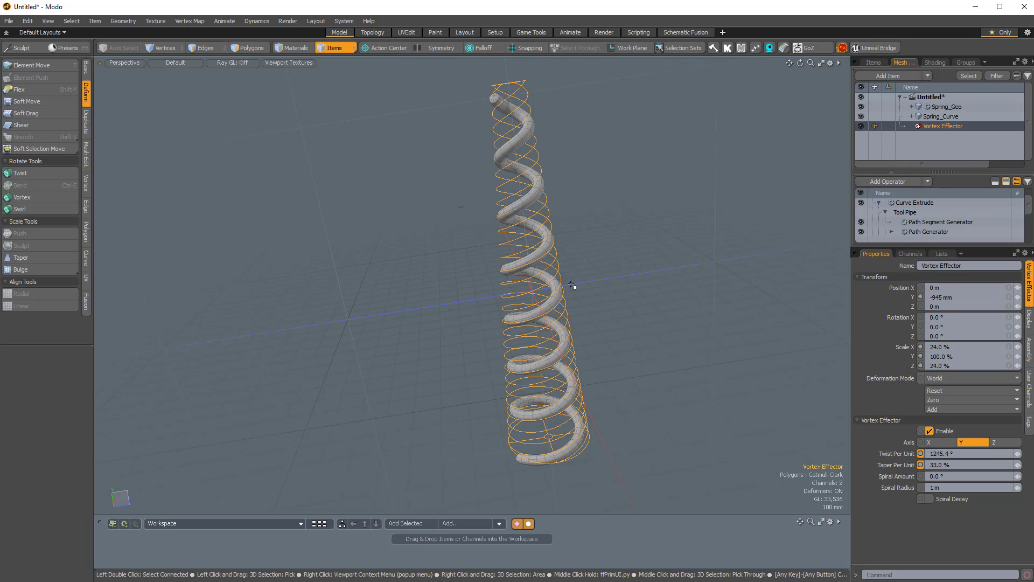
key("c")
left_click_drag(617, 141, 579, 191, "alt+shift")
left_click_drag(579, 191, 579, 217, "alt")
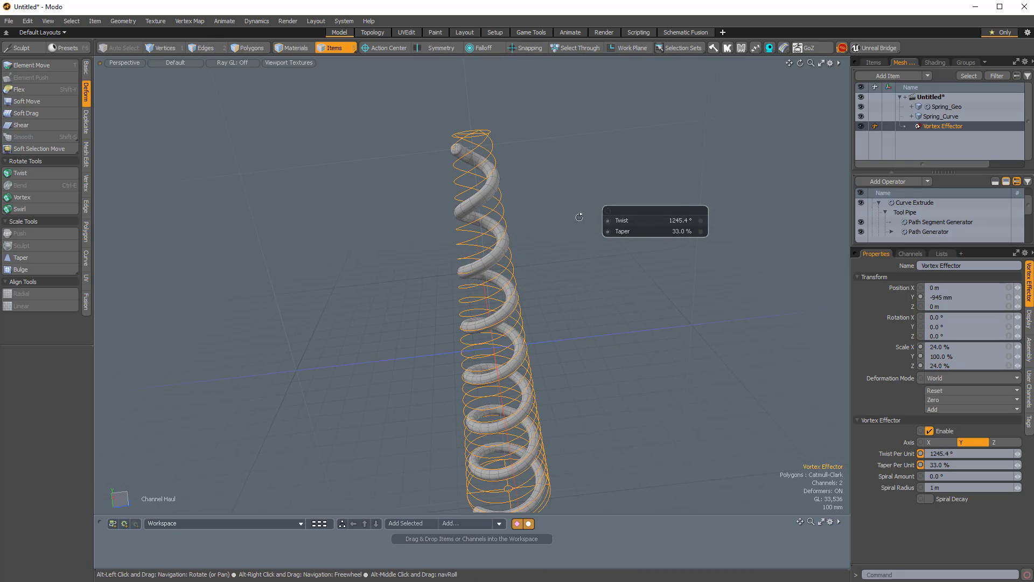
Step: Reverse the Vortex Effector's taper to -33.0 % with Channel Haul, and ease it to -28.0 %
left_click_drag(700, 231, 556, 219)
left_click_drag(623, 299, 565, 326, "ctrl+alt")
left_click_drag(565, 325, 497, 262, "alt+shift")
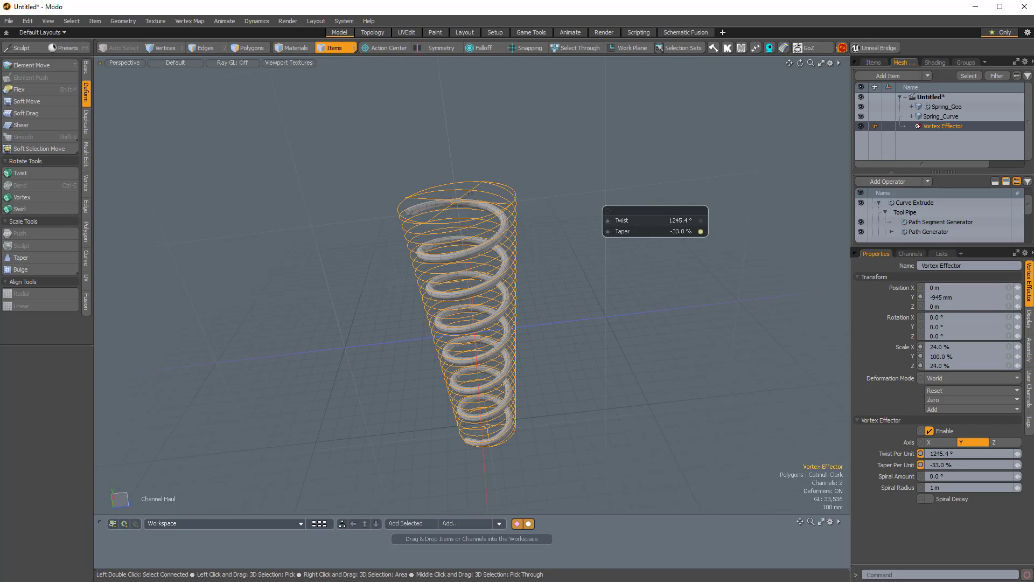
left_click_drag(613, 237, 623, 235)
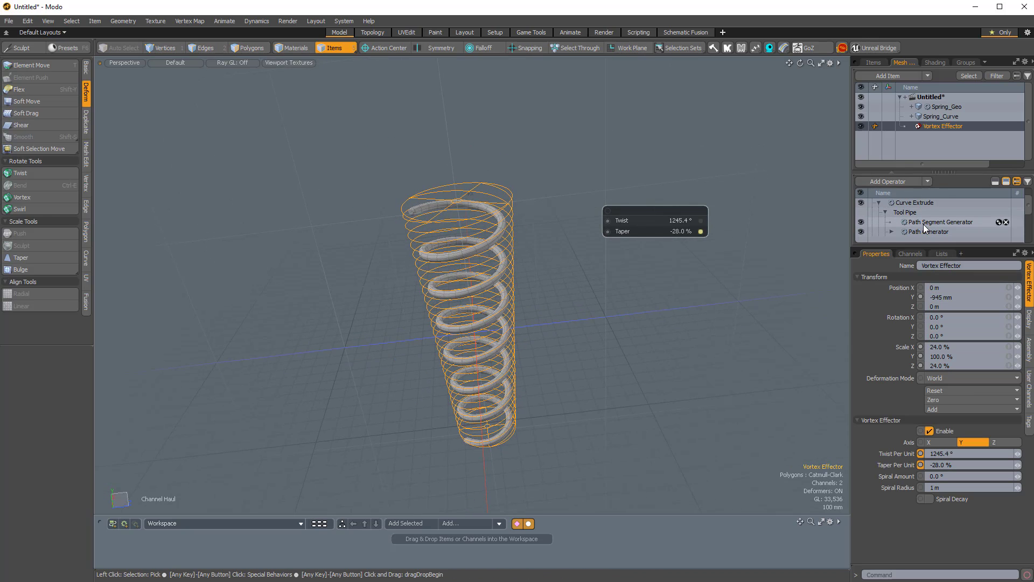
Step: View the Freeze Mesh Operations options for Spring_Geo and dismiss them without freezing
right_click(939, 107)
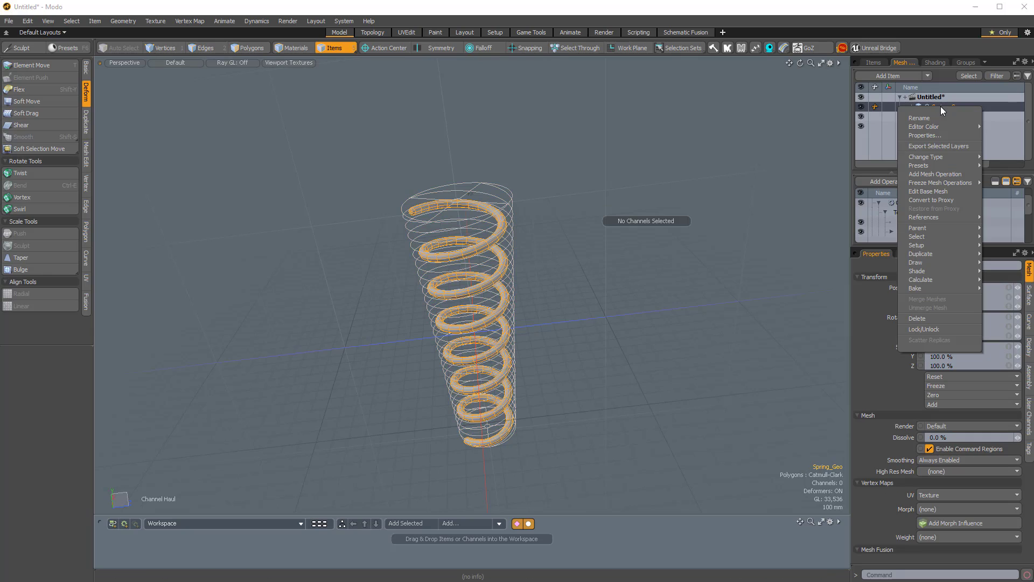
mouse_move(935, 183)
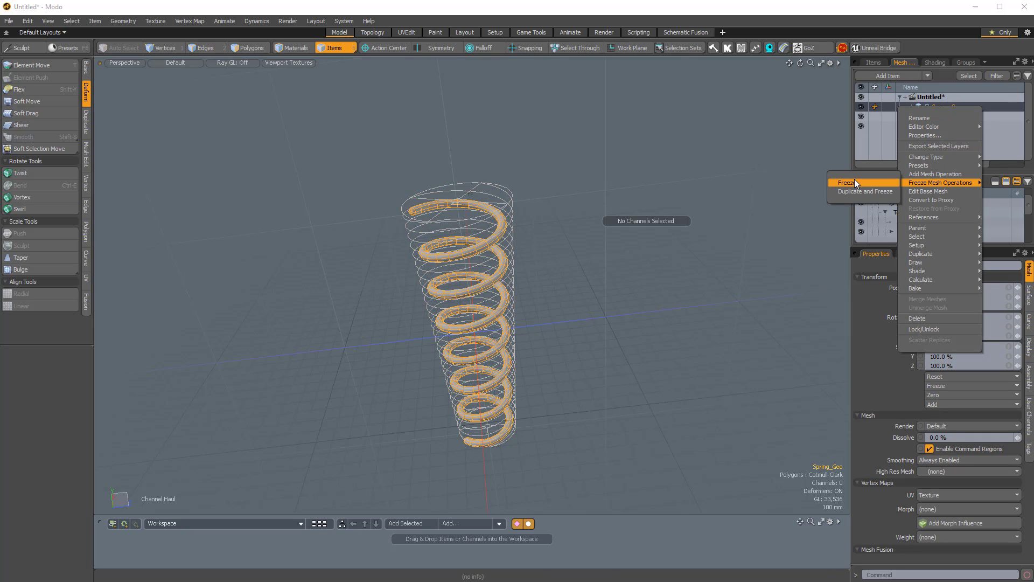
left_click(477, 358)
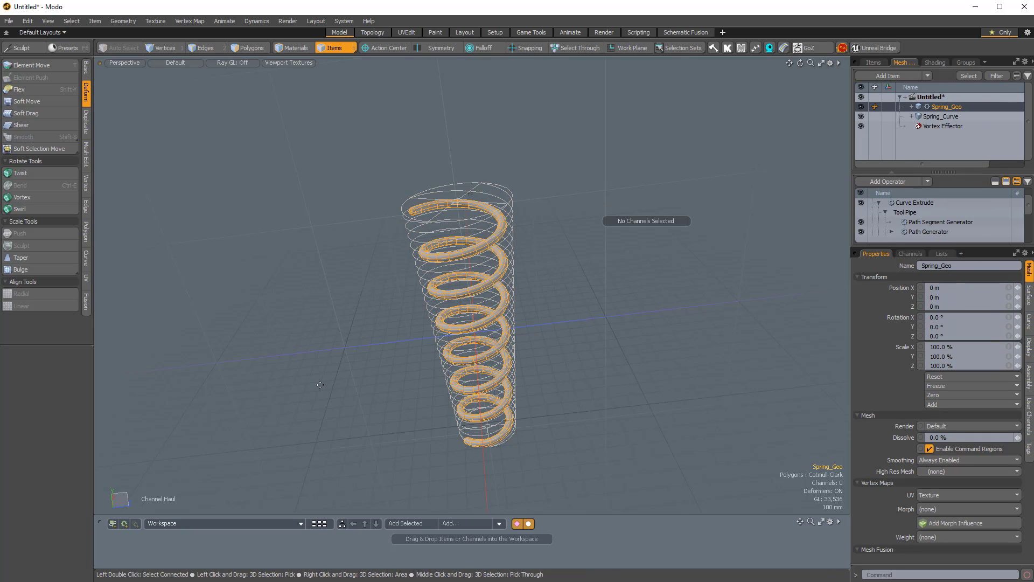
scroll(493, 241, "up", 2)
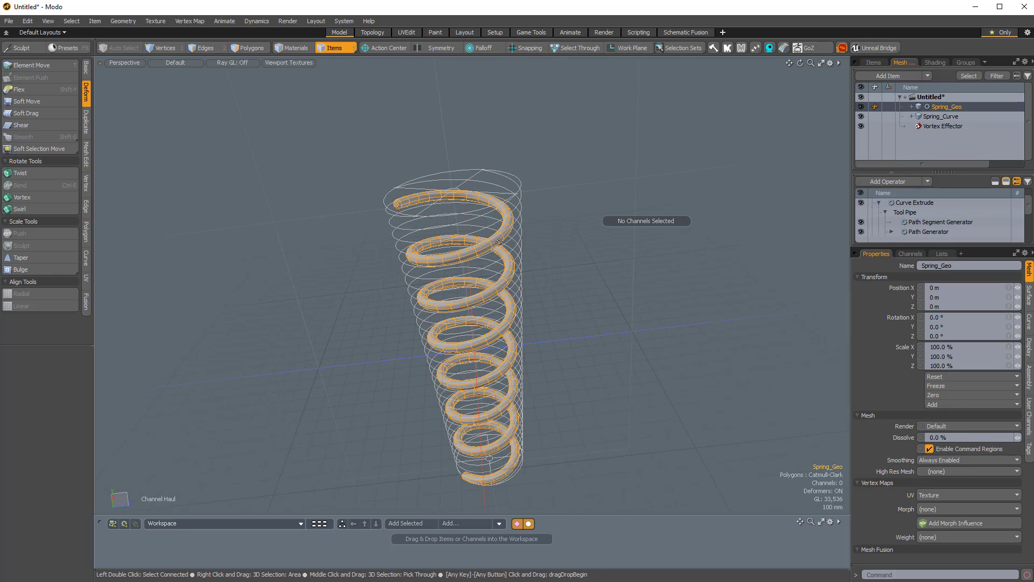
Step: Inspect Spring_Curve's B-Spline control points in polygon mode and drop the curve editing tool
left_click(937, 116)
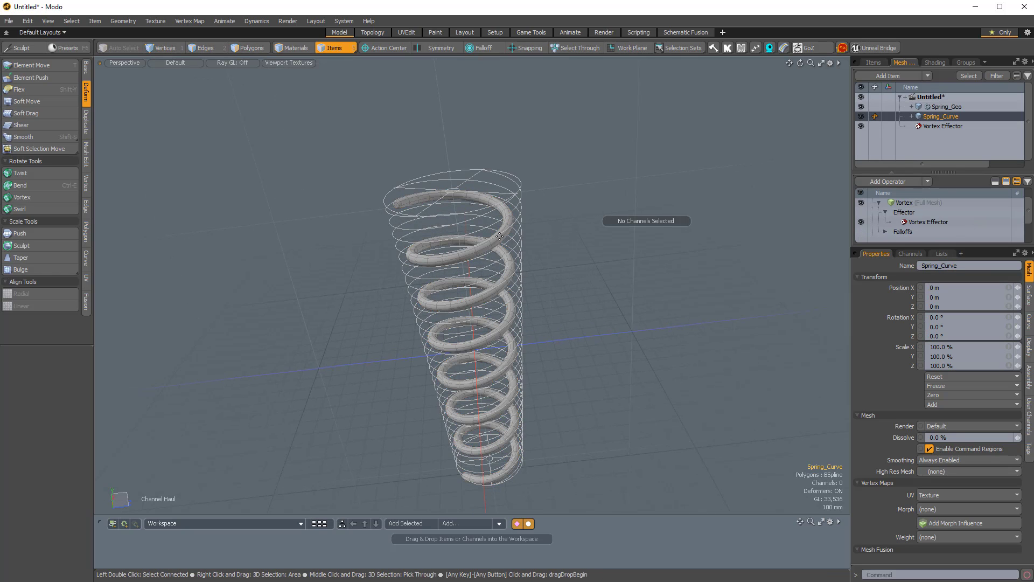
key("3")
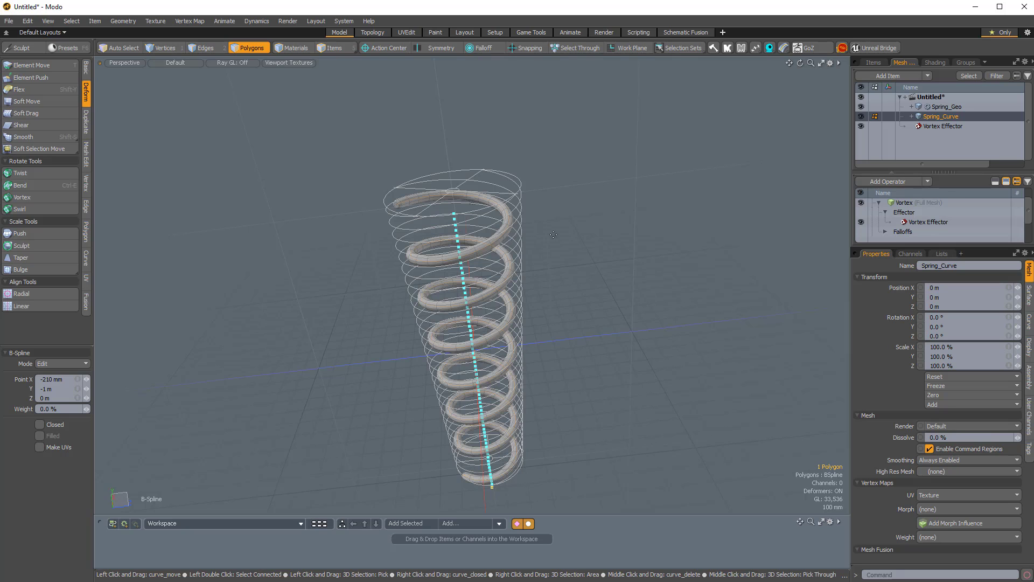
key("q")
scroll(551, 234, "up", 3)
left_click_drag(552, 234, 556, 220, "alt")
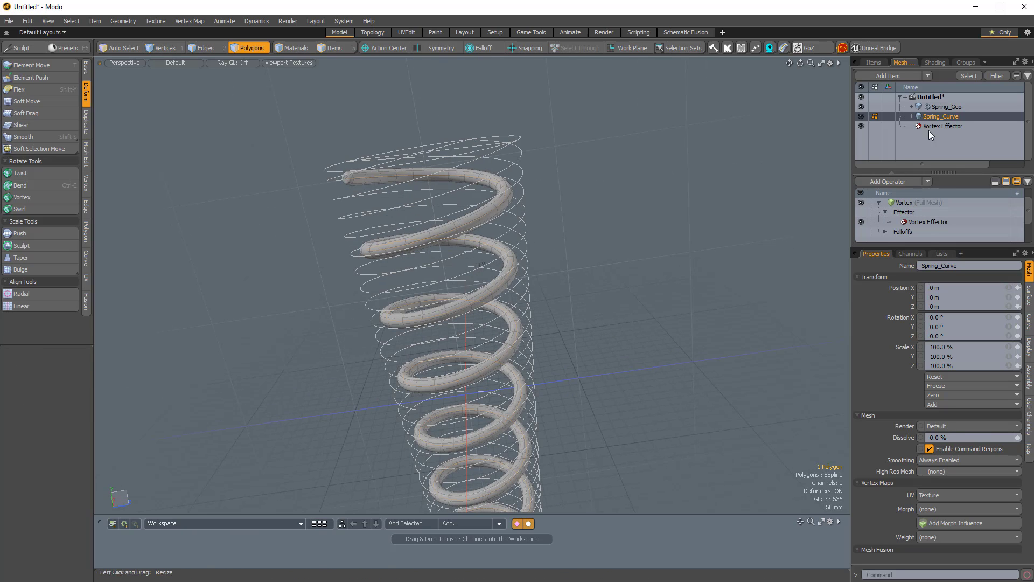
Step: Copy all of Spring_Geo's extruded polygons into a new mesh item and move the copy 1.01 m along Z
left_click(935, 106)
left_click(930, 203)
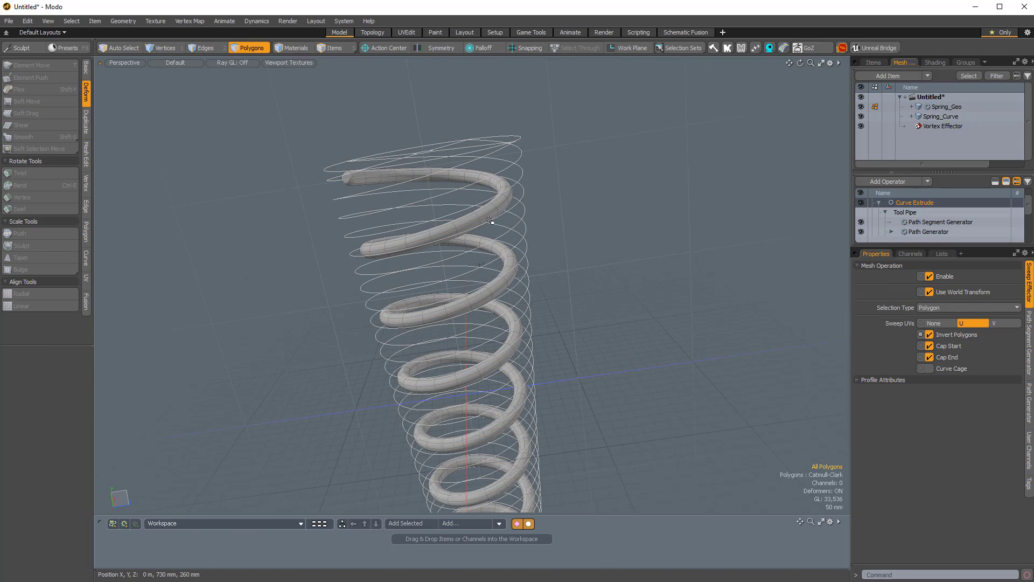
double_click(490, 221)
scroll(616, 237, "down", 3)
left_click_drag(616, 238, 621, 258, "alt")
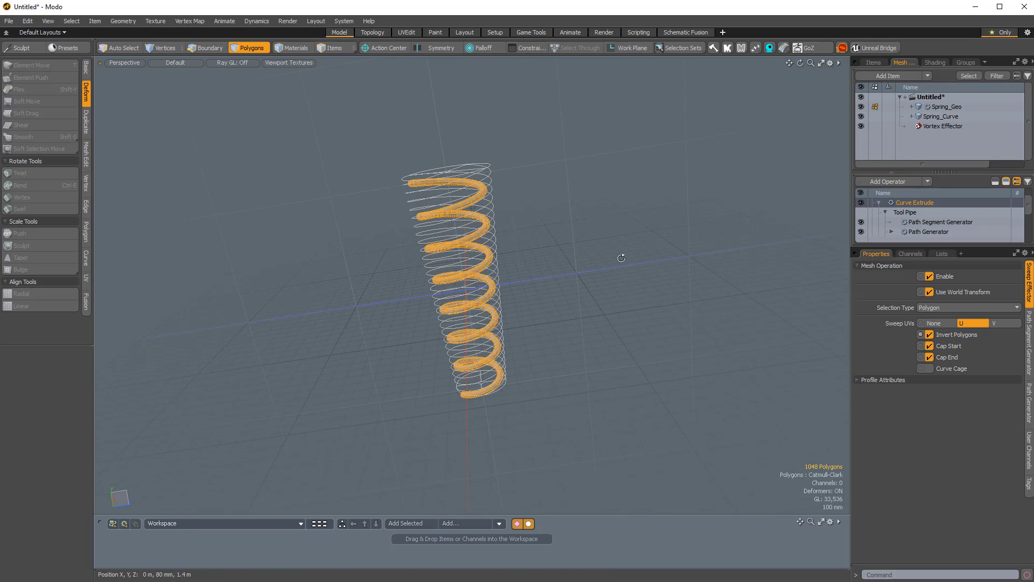
key("n")
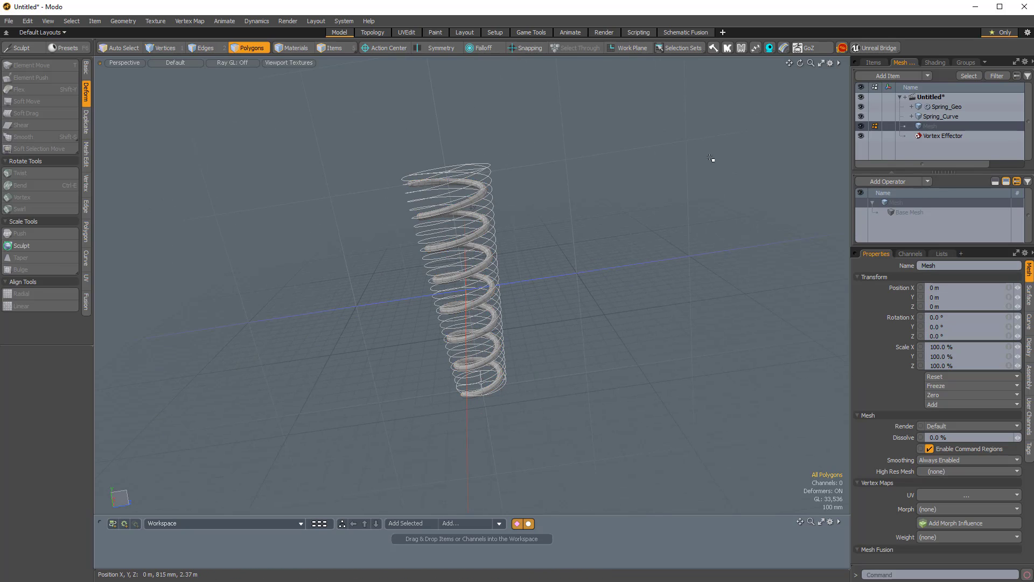
key("ctrl+v")
key("w")
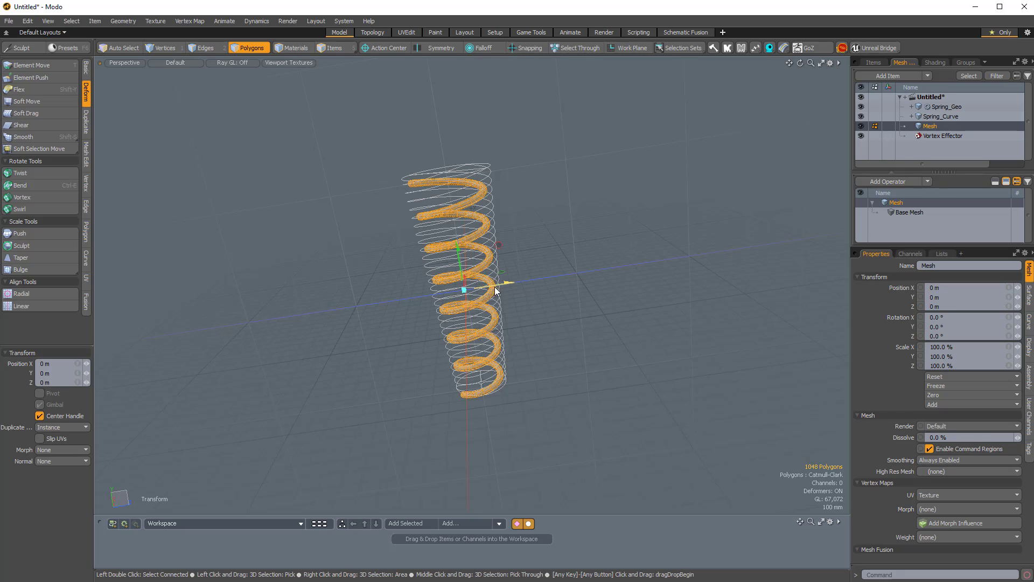
left_click_drag(507, 282, 508, 259)
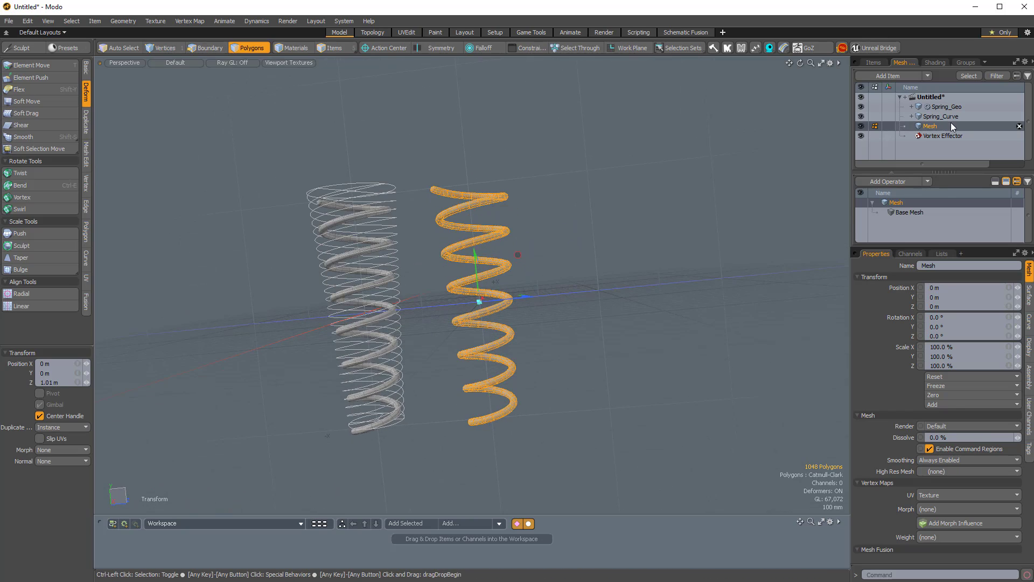
Step: Clear the polygon selection, start the Bend tool and place its center at the base of the copied spring with a vertical spine
left_click(904, 129, "ctrl")
left_click(925, 127)
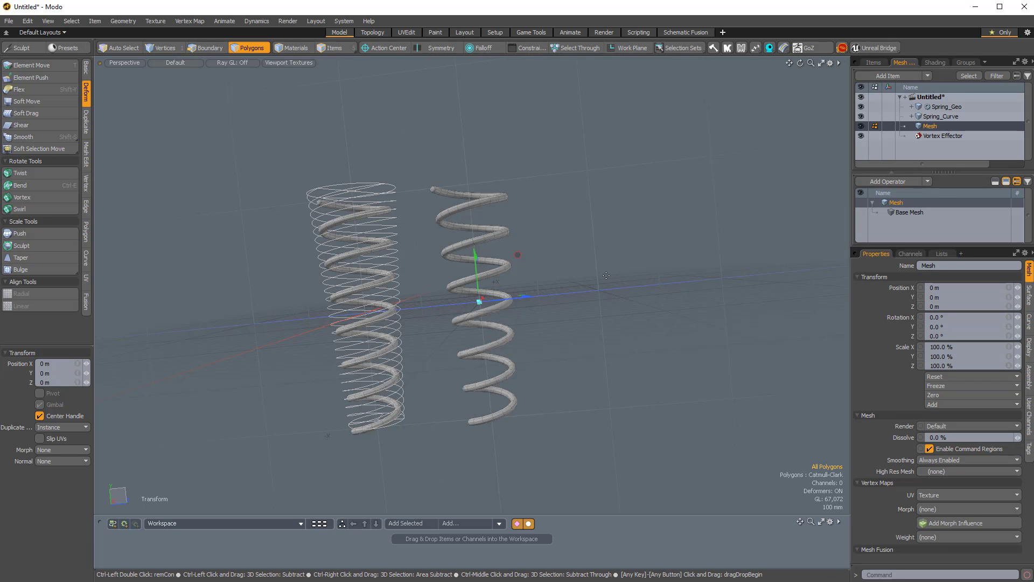
key("ctrl+e")
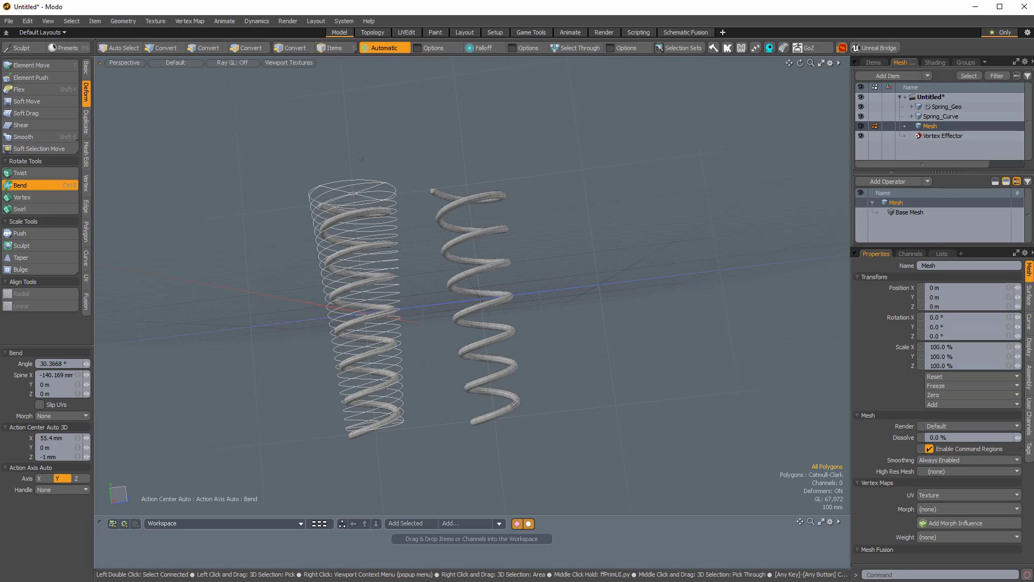
key("ctrl+space")
left_click(576, 422)
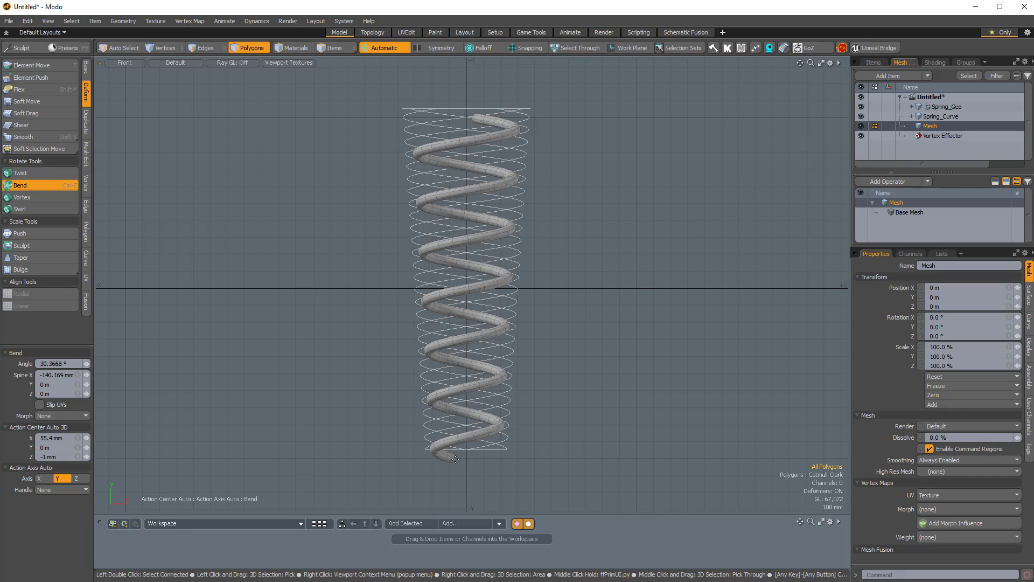
left_click(455, 462)
key("ctrl+space")
left_click(541, 380)
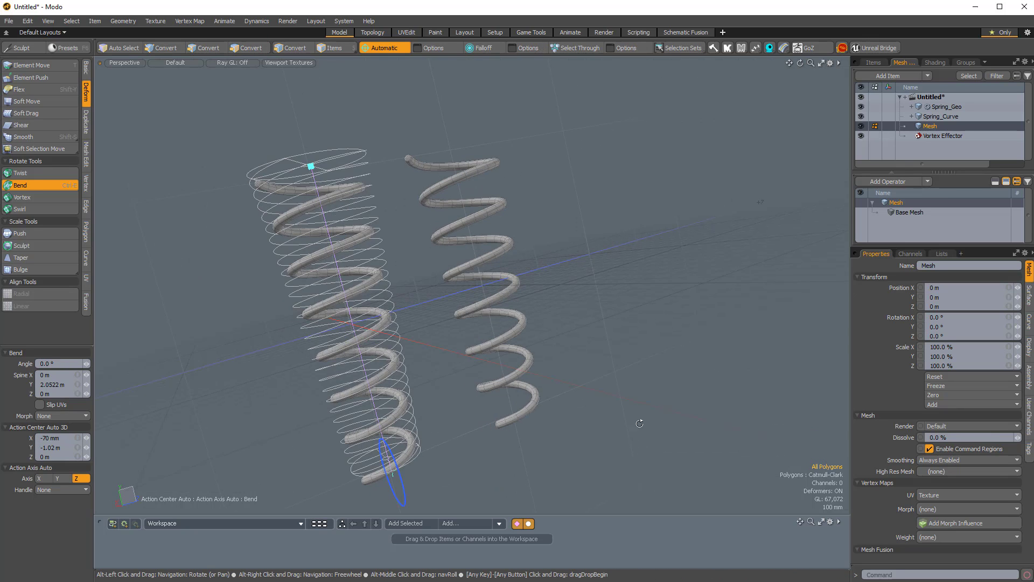
left_click(355, 440)
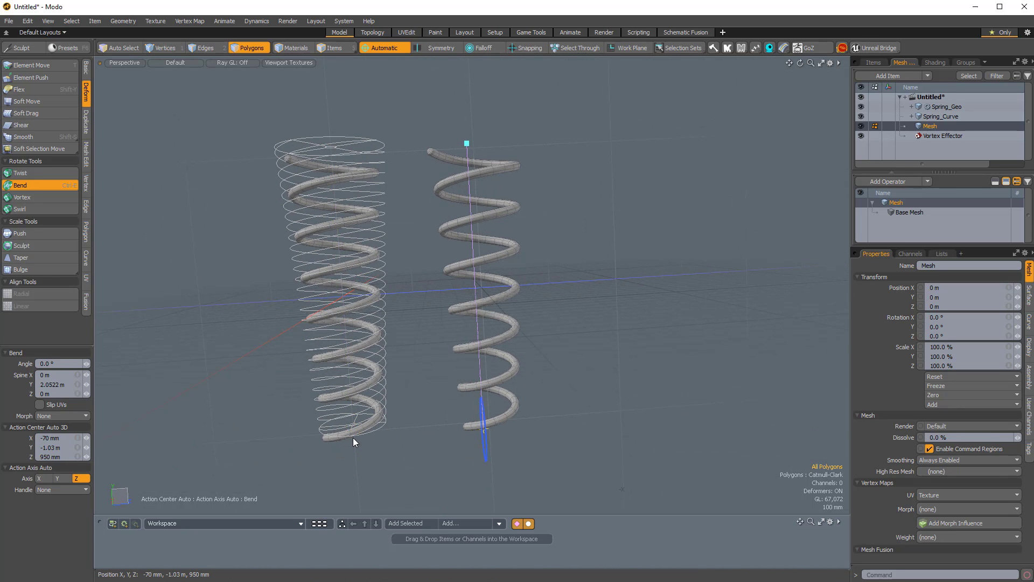
left_click_drag(354, 441, 354, 439)
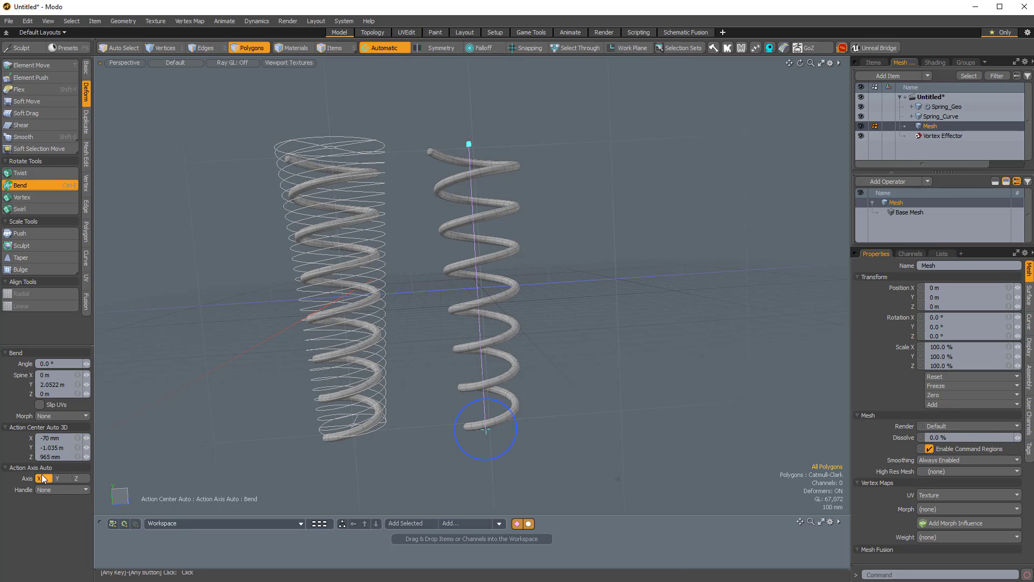
Step: Bend the copied spring into an arc with the action axis set to X, and delete the copied mesh
left_click_drag(502, 407, 645, 229)
left_click(644, 229)
left_click_drag(555, 330, 523, 410, "ctrl+alt")
left_click_drag(627, 412, 458, 301, "alt")
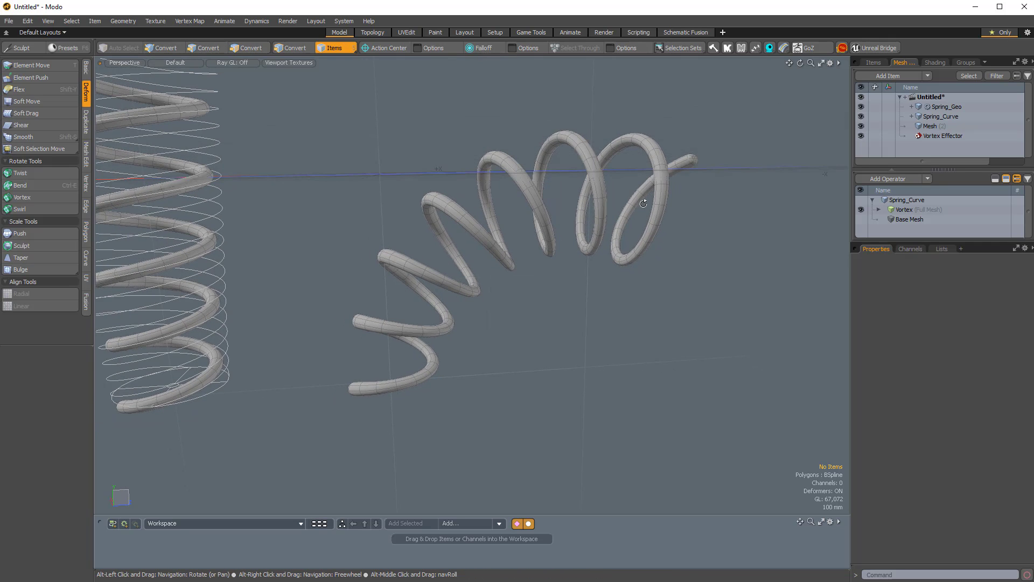
left_click_drag(643, 203, 577, 210, "alt")
left_click_drag(544, 291, 613, 315, "alt")
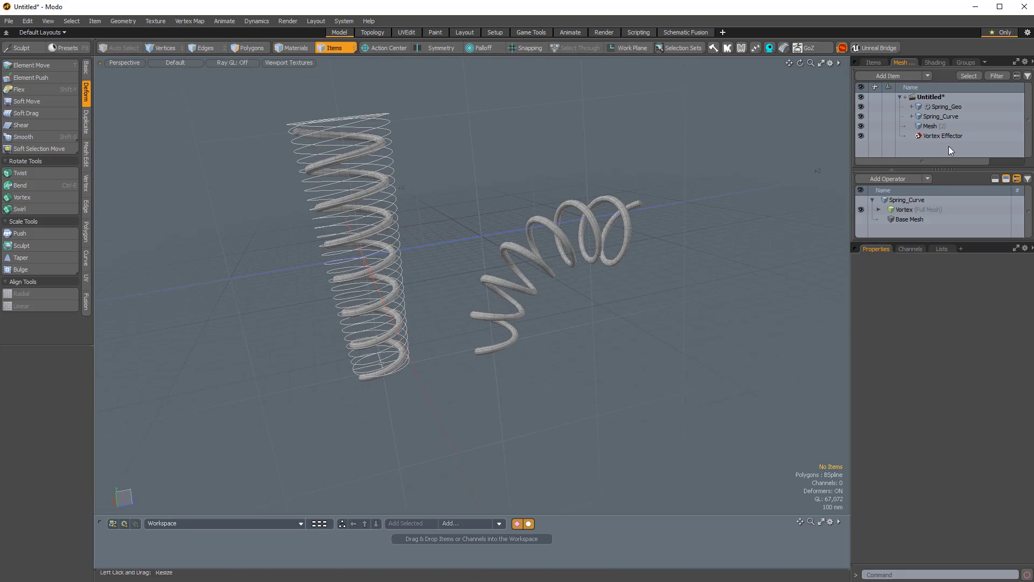
left_click(930, 126)
key("Delete")
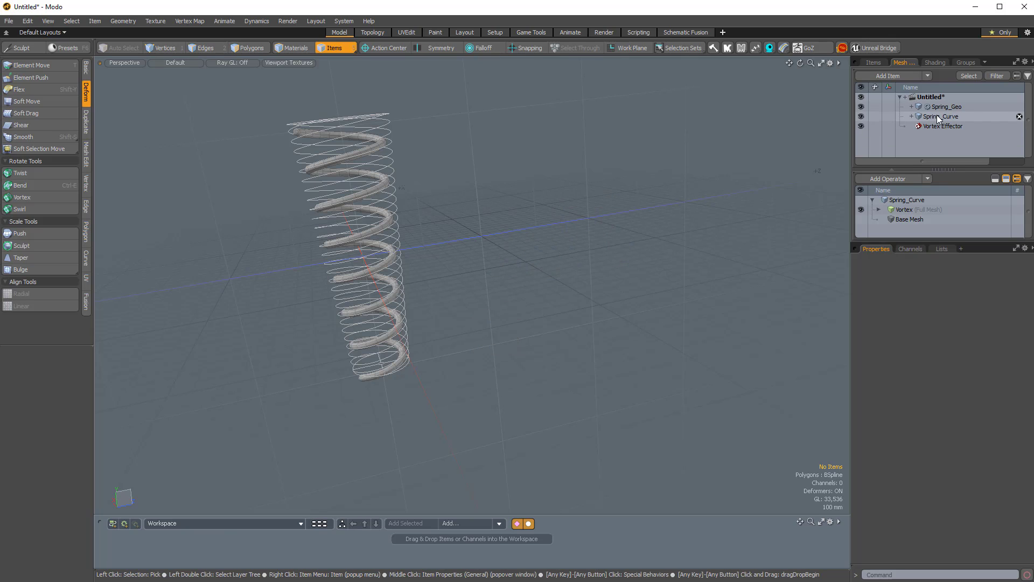
Step: Add a Bend Effector above the Vortex deformer in Spring_Curve's operator stack
left_click(938, 118)
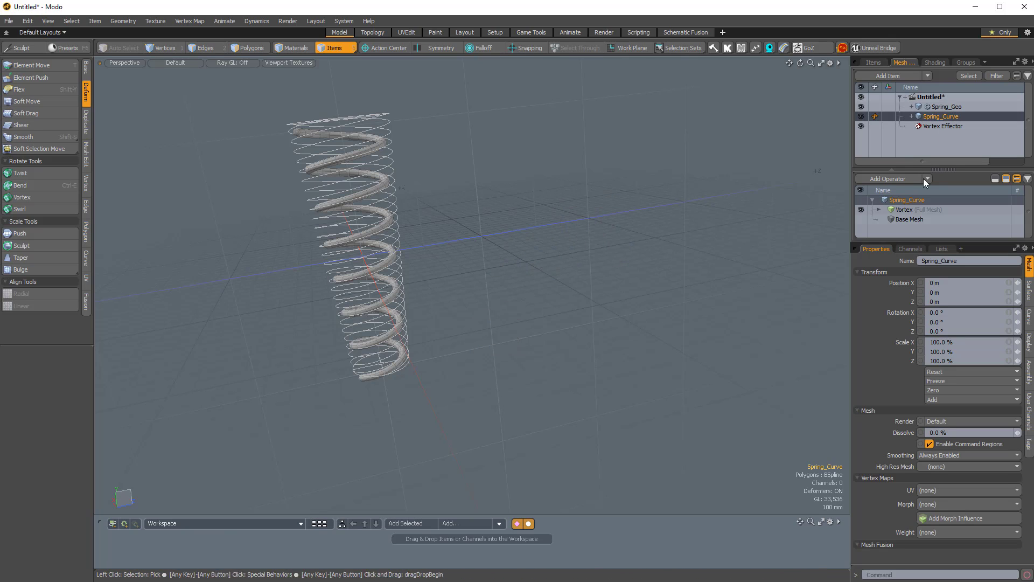
left_click(900, 210)
left_click(890, 179)
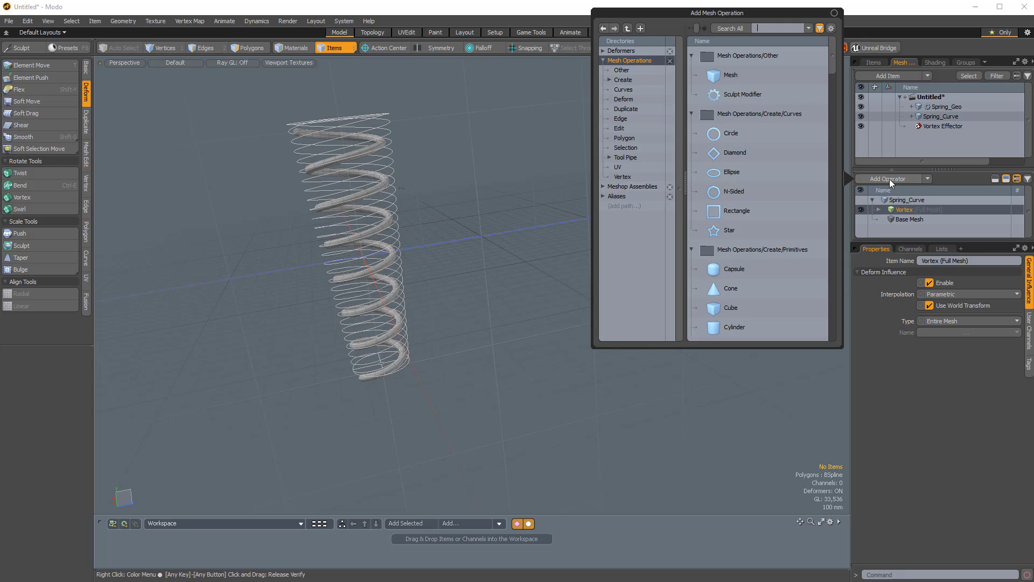
type("bend")
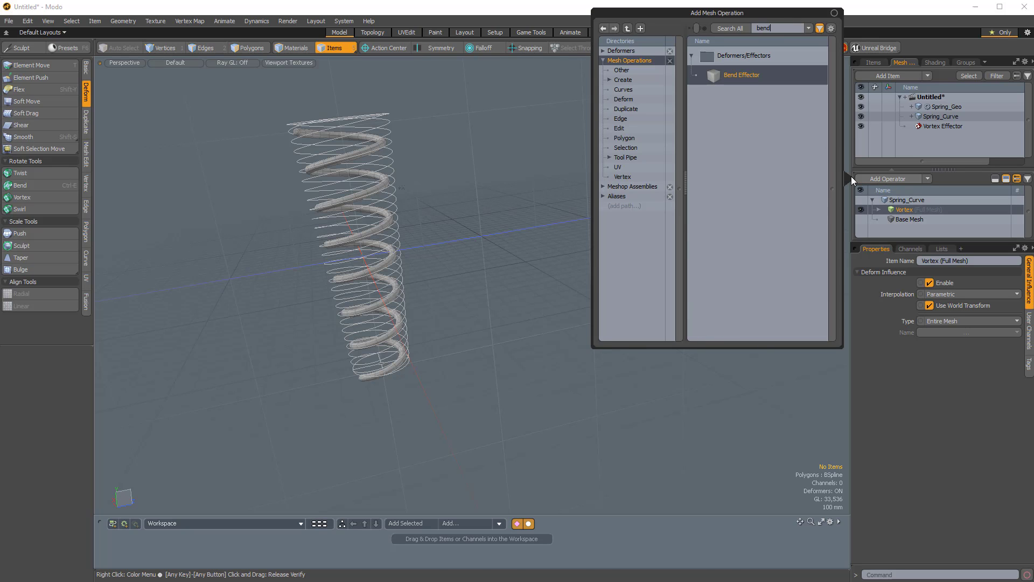
double_click(745, 81)
Step: Lower the Bend Effector to Y -1.01 m at the spring's base and set its Length to 2.09 m with Channel Haul
left_click_drag(367, 307, 390, 317, "alt")
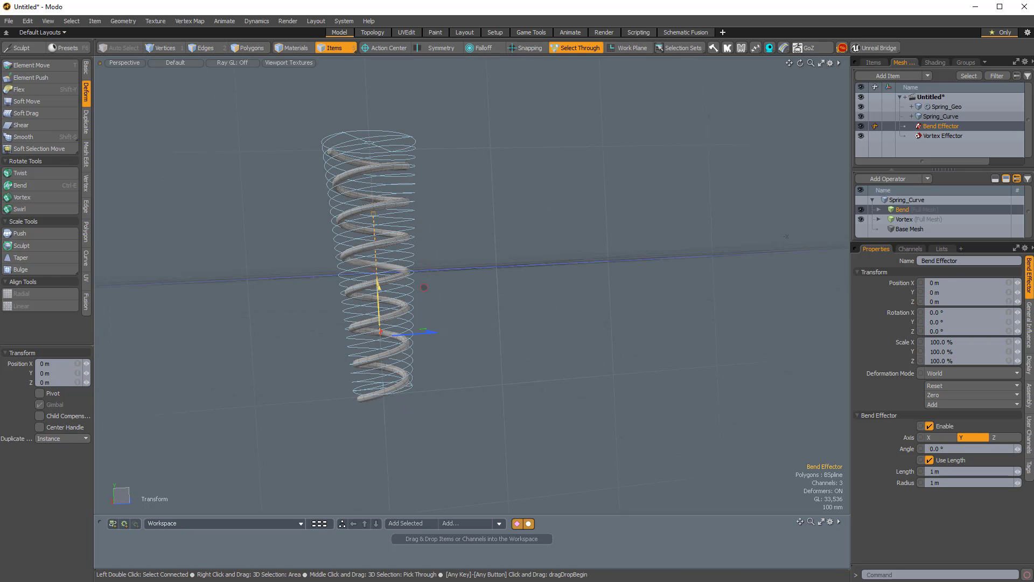
left_click_drag(397, 352, 411, 356, "alt")
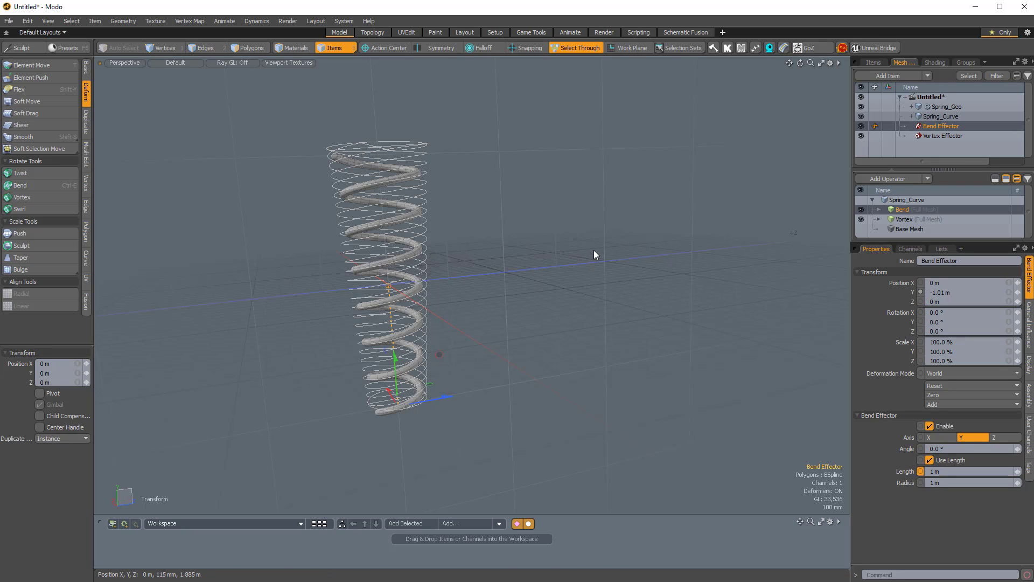
key("ctrl+h")
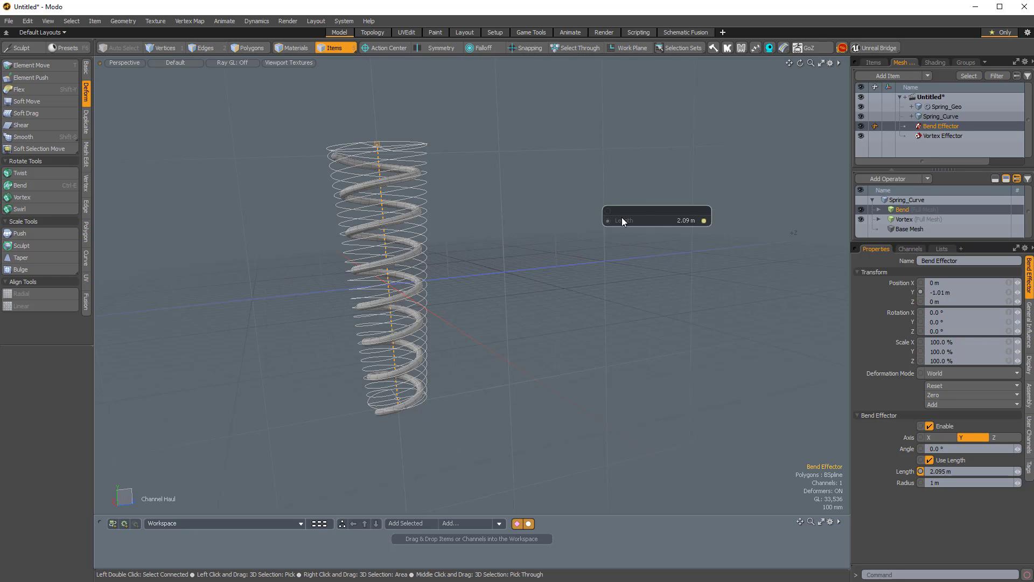
left_click_drag(623, 221, 496, 269, "alt")
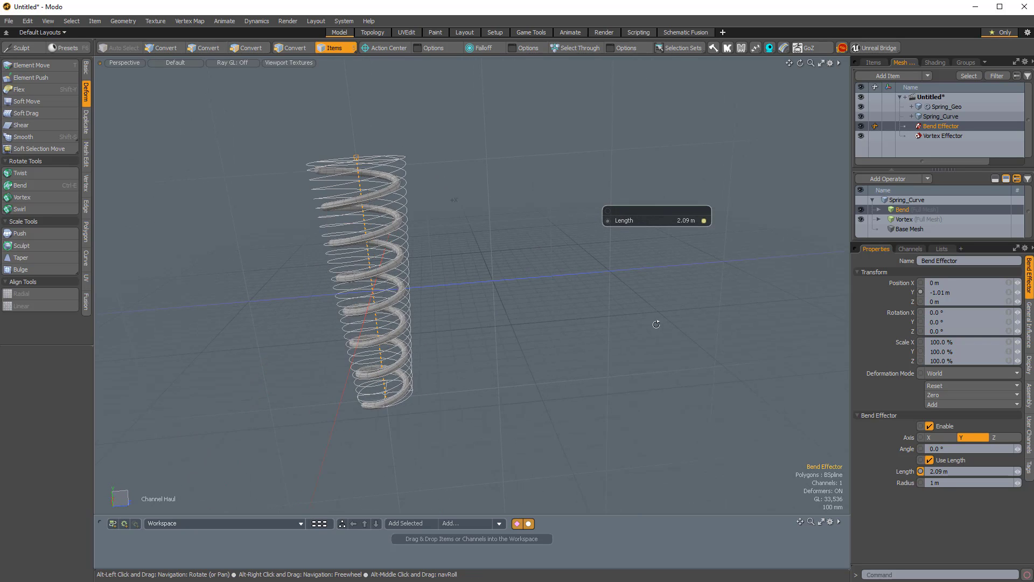
Step: Set the Bend Effector's Angle to 173.2° with Channel Haul
left_click(902, 448)
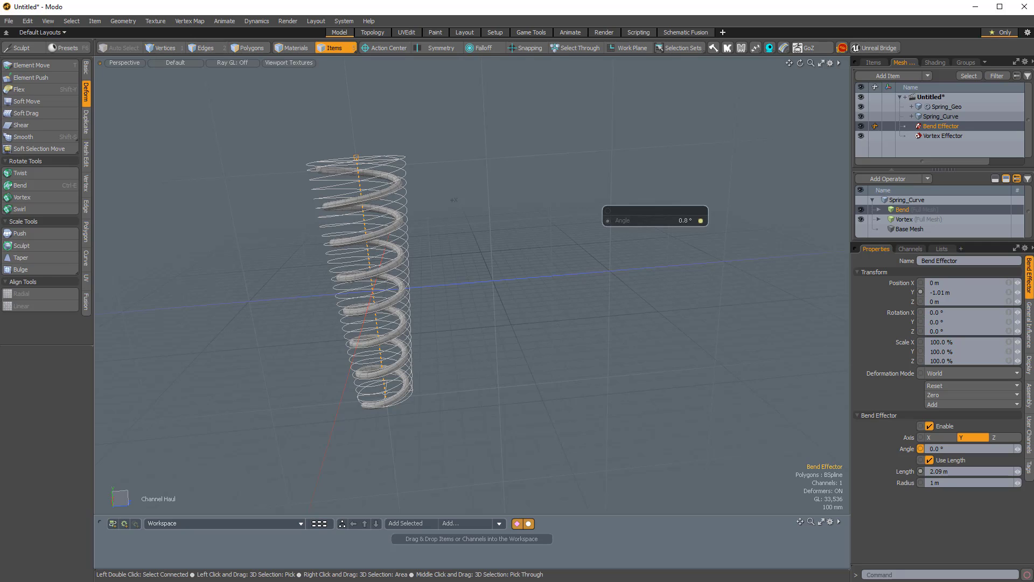
left_click_drag(454, 200, 454, 200)
left_click_drag(485, 290, 468, 325, "ctrl+alt")
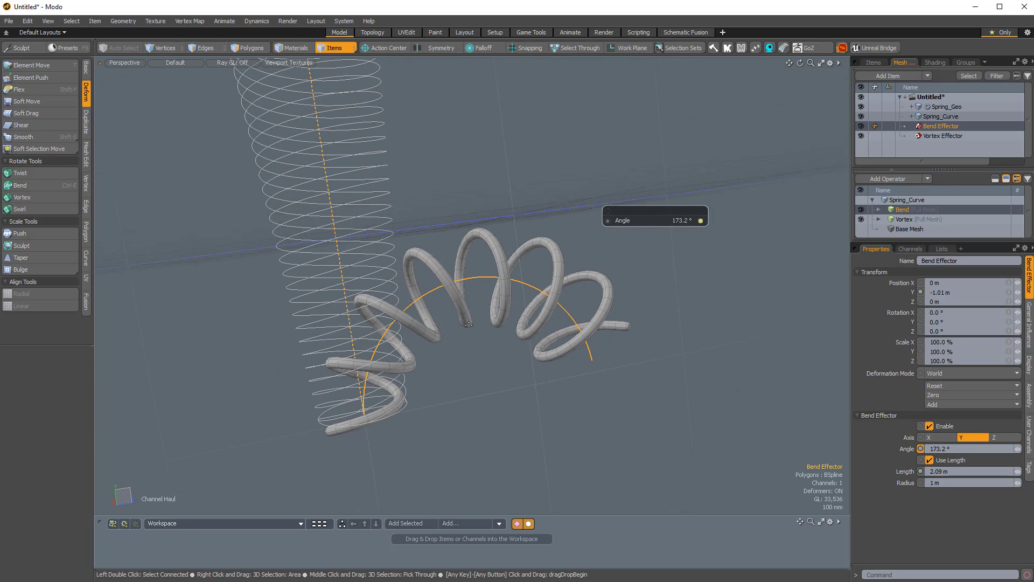
Step: Copy the bent spring's polygons from Spring_Geo into a new mesh item and move the copy clear of the original
key("3")
left_click(657, 183)
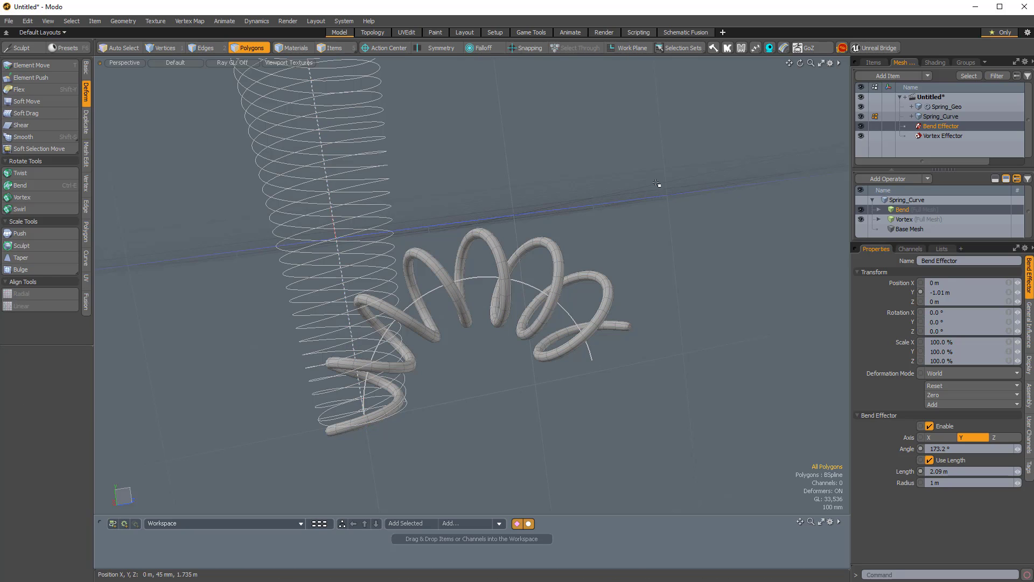
left_click(946, 107)
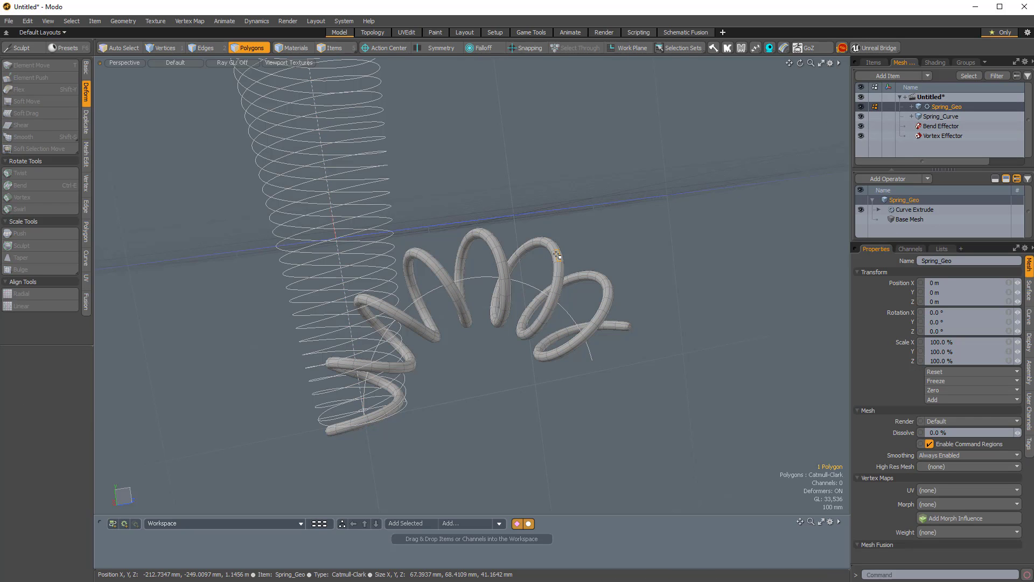
scroll(700, 239, "down", 3)
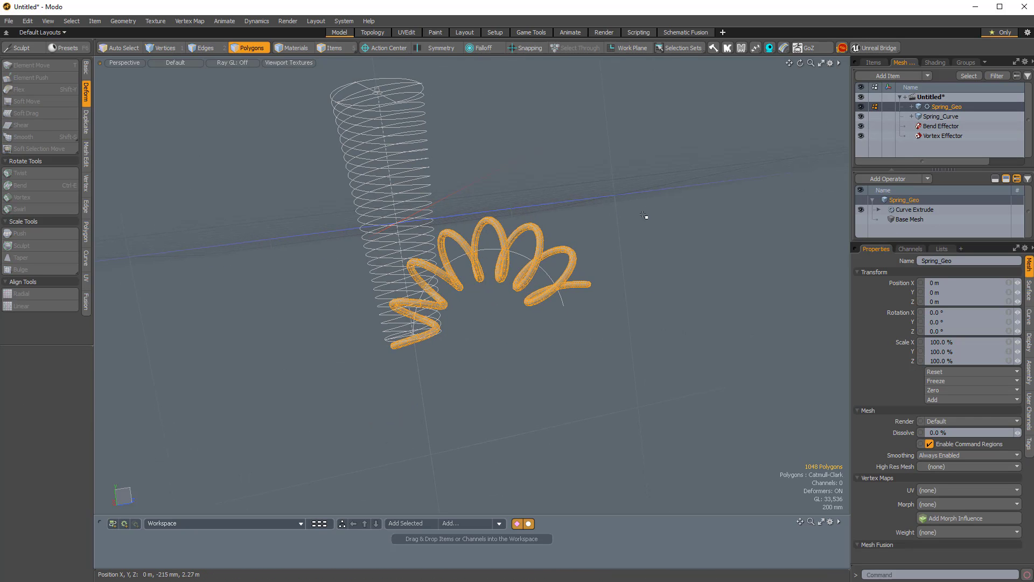
key("n")
key("ctrl+v")
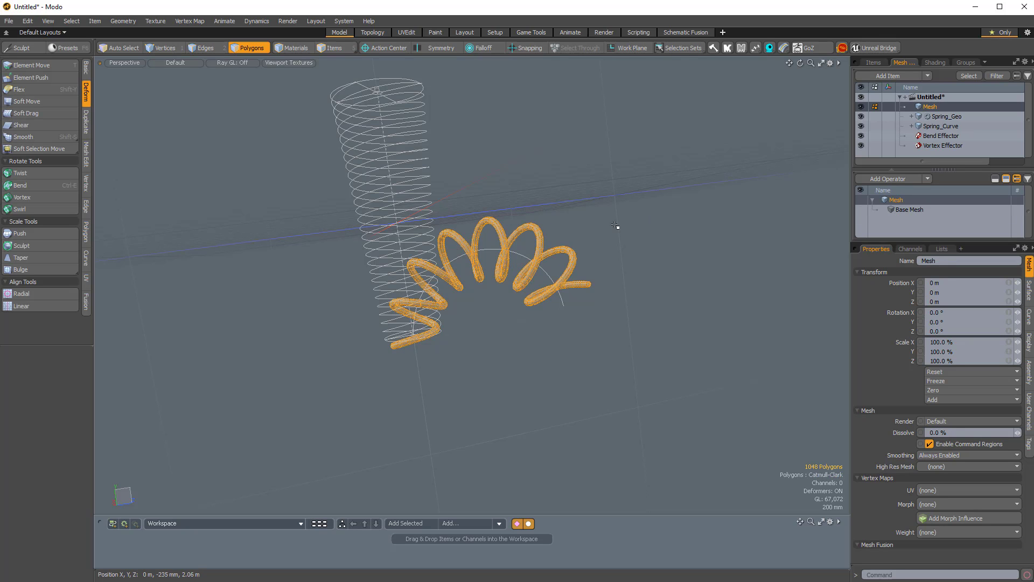
key("w")
left_click_drag(630, 248, 579, 272, "alt")
key("space")
left_click(512, 182)
Step: Select a lengthwise row of edges running along the entire copied spring
left_click_drag(579, 272, 422, 288, "alt")
left_click_drag(422, 288, 528, 395, "alt")
double_click(595, 281)
left_click(513, 365)
key("2")
key("Up")
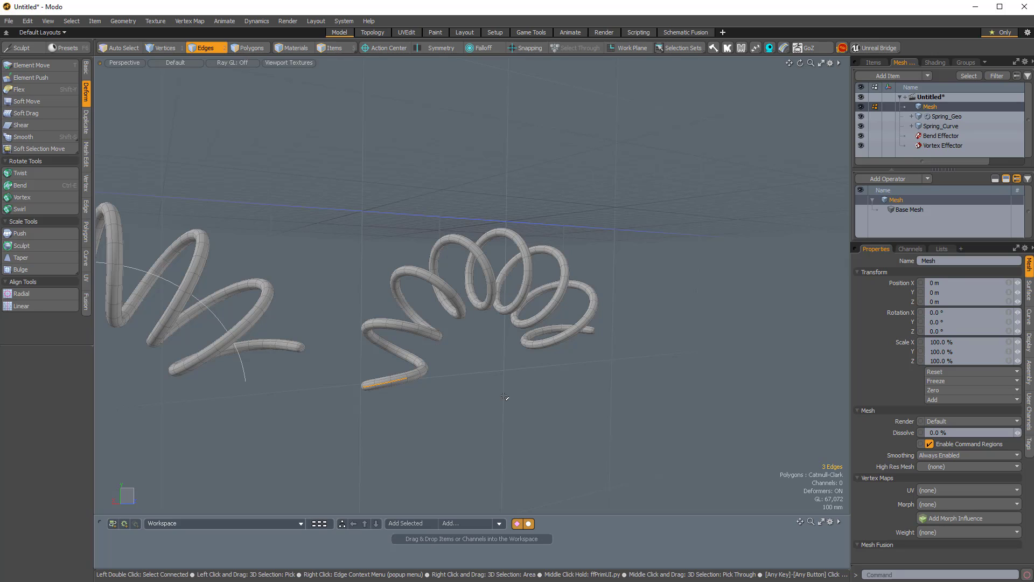
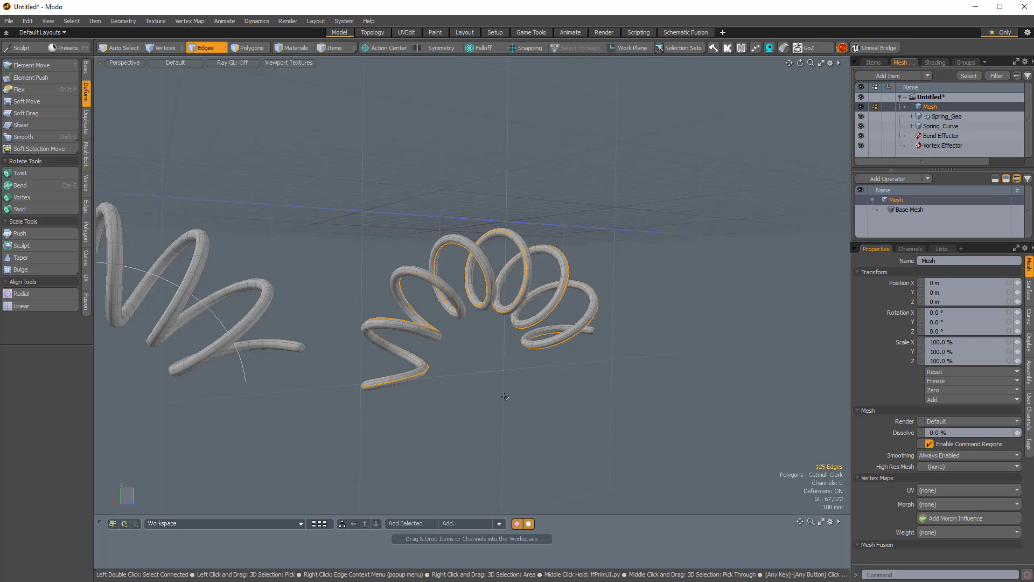
left_click_drag(504, 397, 559, 362, "alt")
Step: Add an Edges to Curves operation to the copied spring mesh from the selected edges, with Curve Type B-Spline Curve
left_click(932, 107)
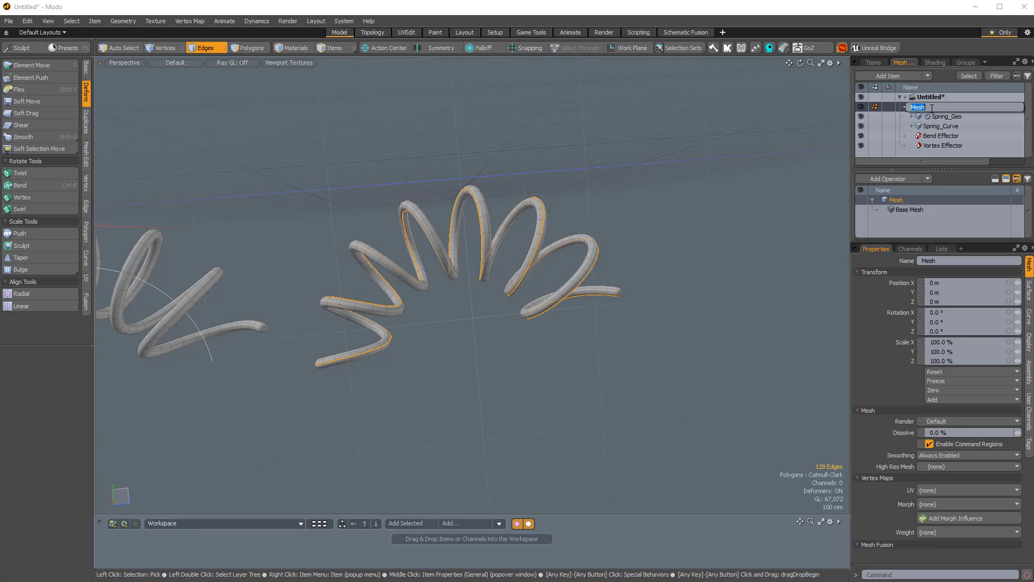
left_click(901, 176)
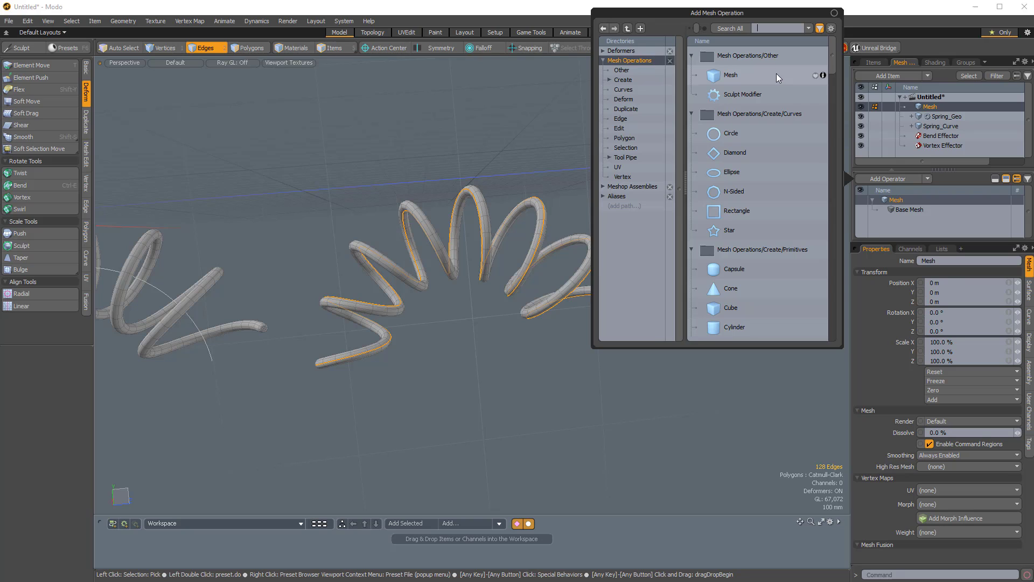
type("edges")
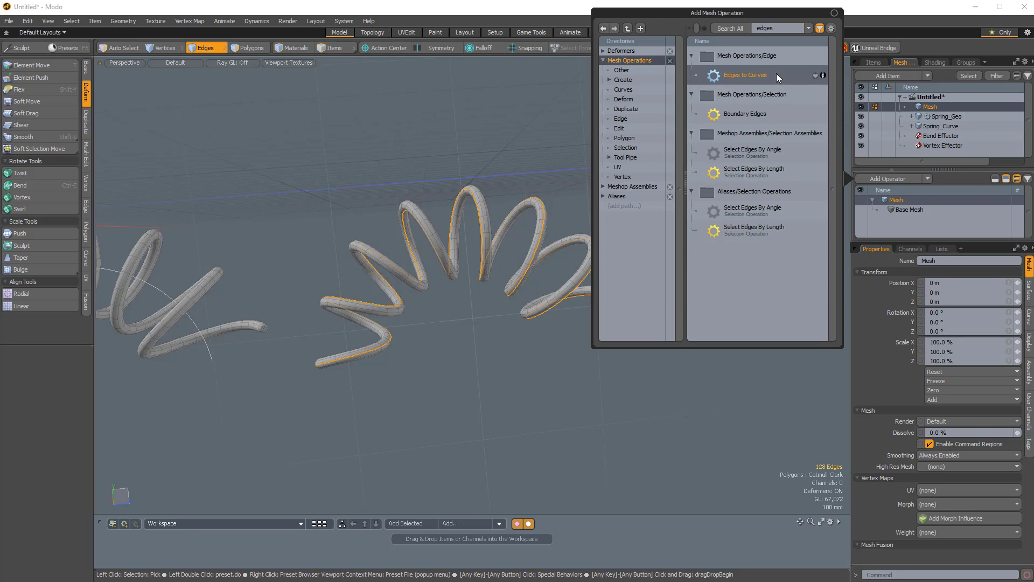
type(" to")
double_click(775, 74)
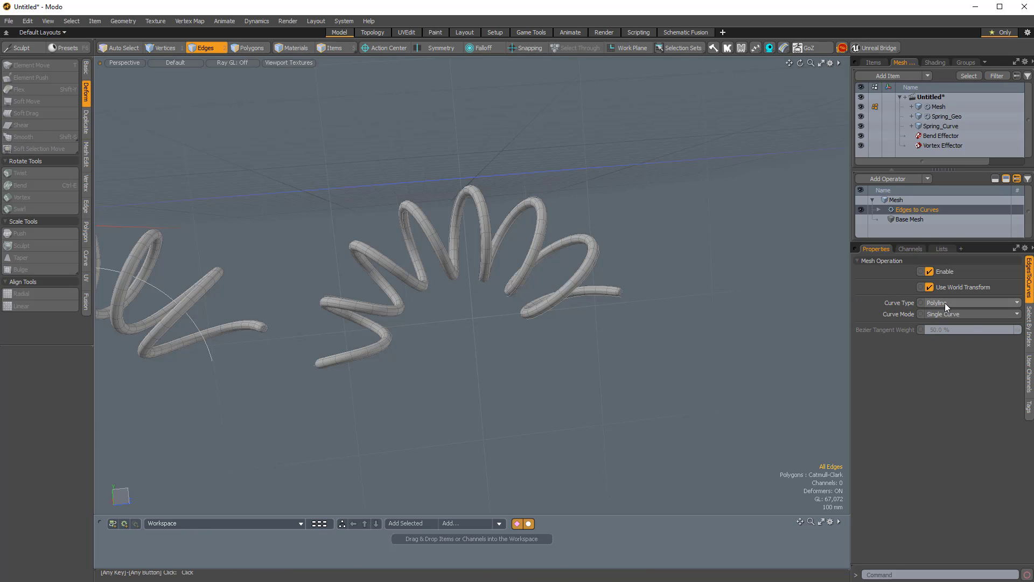
left_click(949, 328)
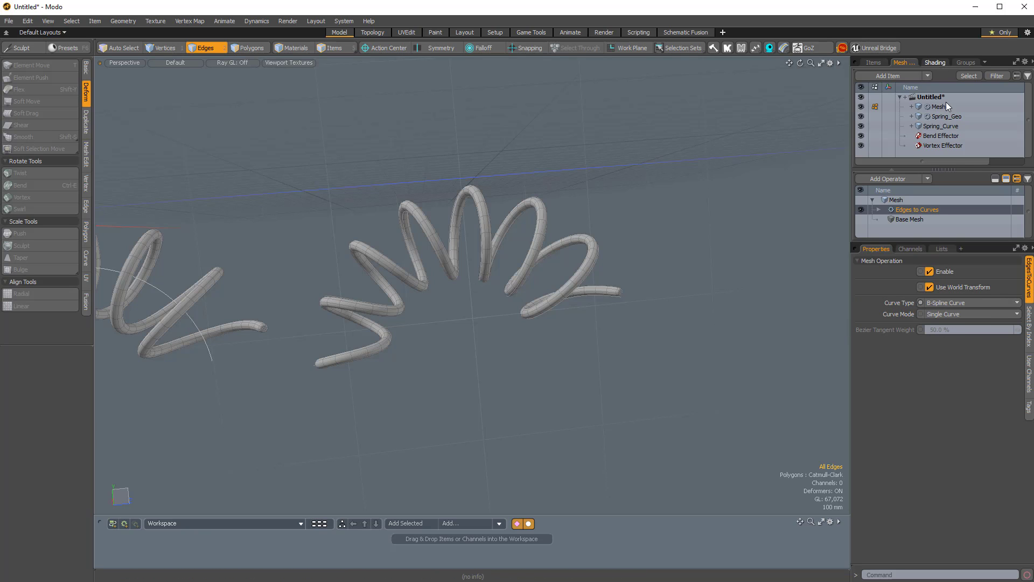
left_click_drag(599, 268, 534, 349, "ctrl+alt")
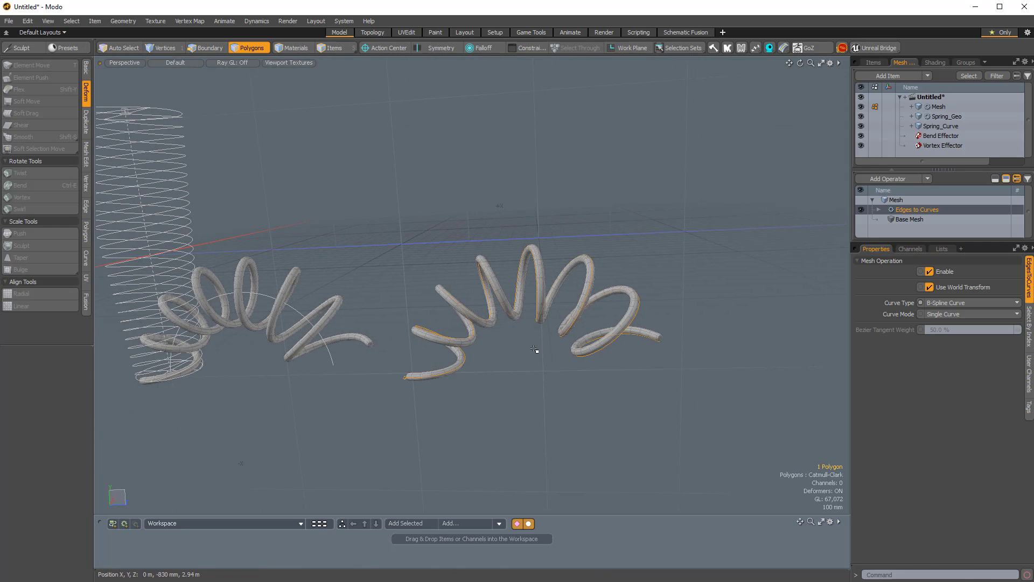
Step: Place the generated B-Spline curve in a new mesh item and delete the copied spring mesh
left_click_drag(935, 242, 935, 330)
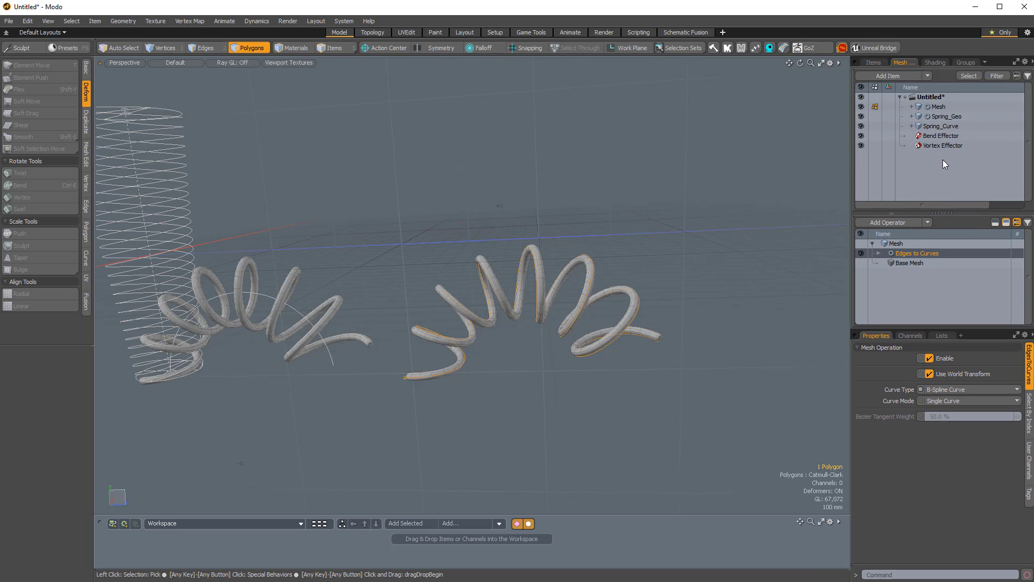
key("n")
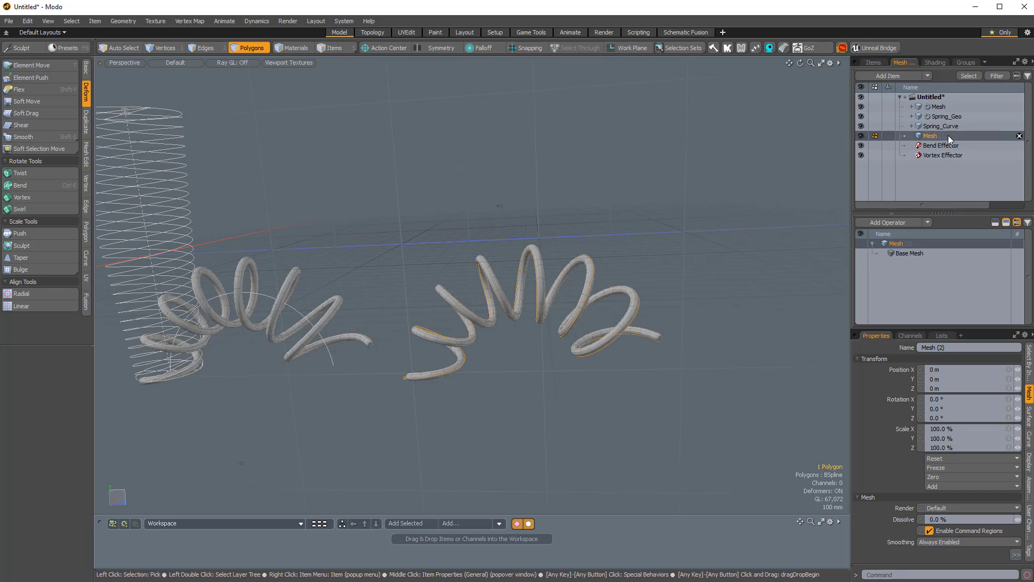
left_click(1019, 108)
scroll(617, 341, "up", 4)
scroll(617, 342, "down", 2)
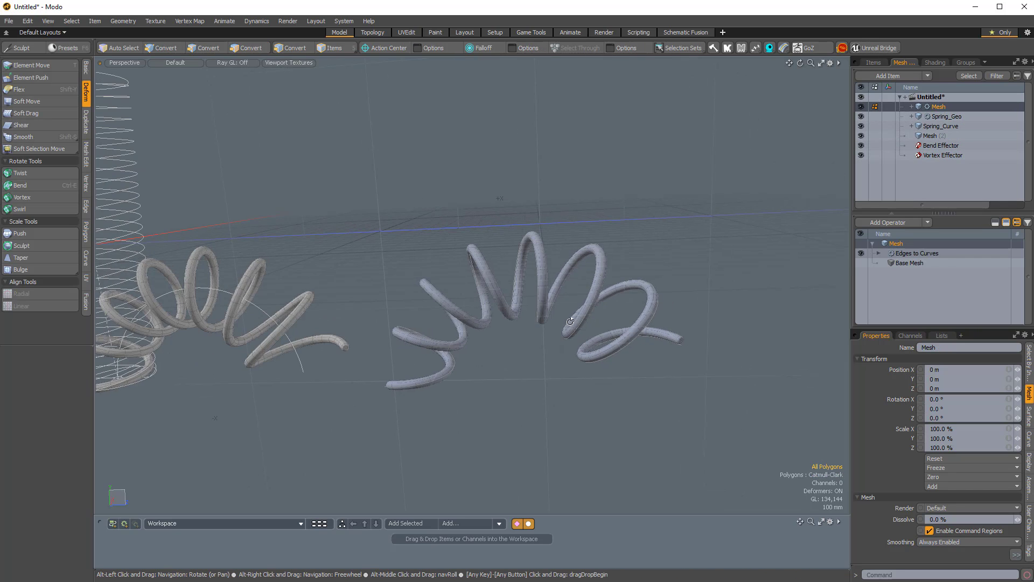
left_click_drag(585, 328, 605, 324, "alt")
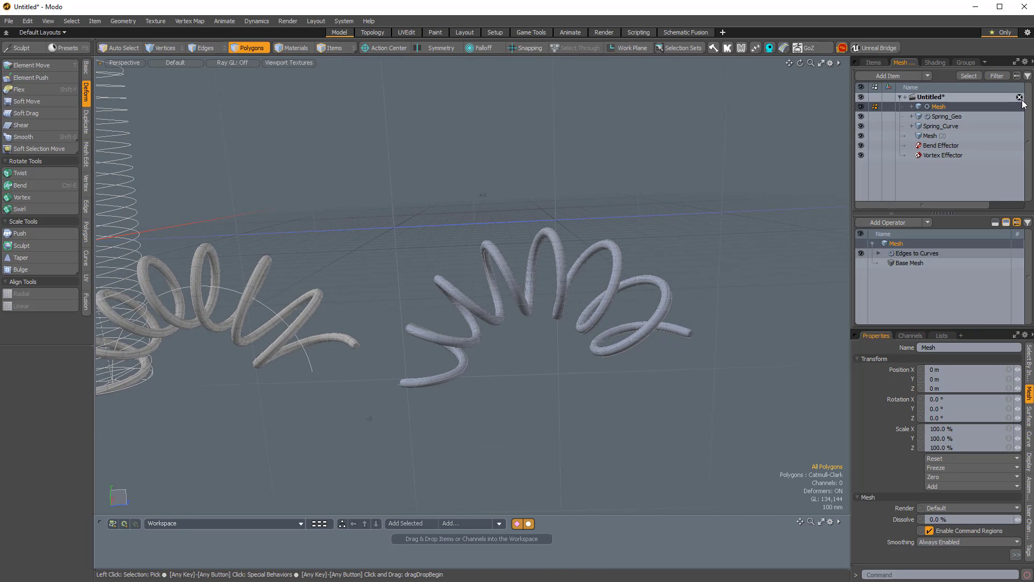
left_click(1020, 105)
left_click_drag(760, 282, 556, 298, "alt")
scroll(552, 301, "down", 3)
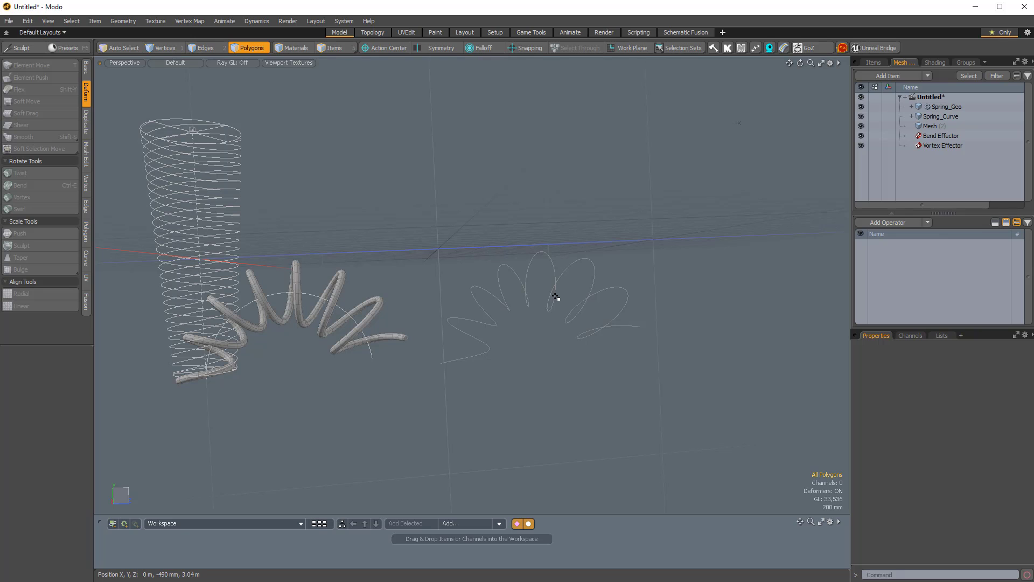
scroll(552, 361, "up", 3)
mouse_move(560, 358)
left_mouse_down("alt")
mouse_move(492, 438)
mouse_move(531, 374)
mouse_move(581, 359)
left_mouse_up("alt")
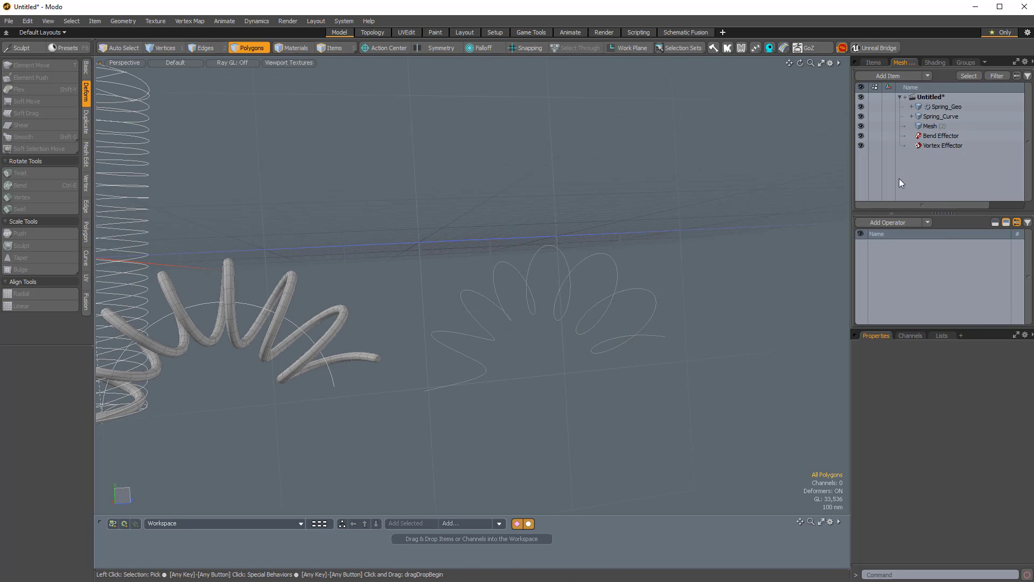
Step: Create a new mesh item named New_Geo and rename the curve's mesh item New_Curve
key("n")
right_click(933, 132, "ctrl")
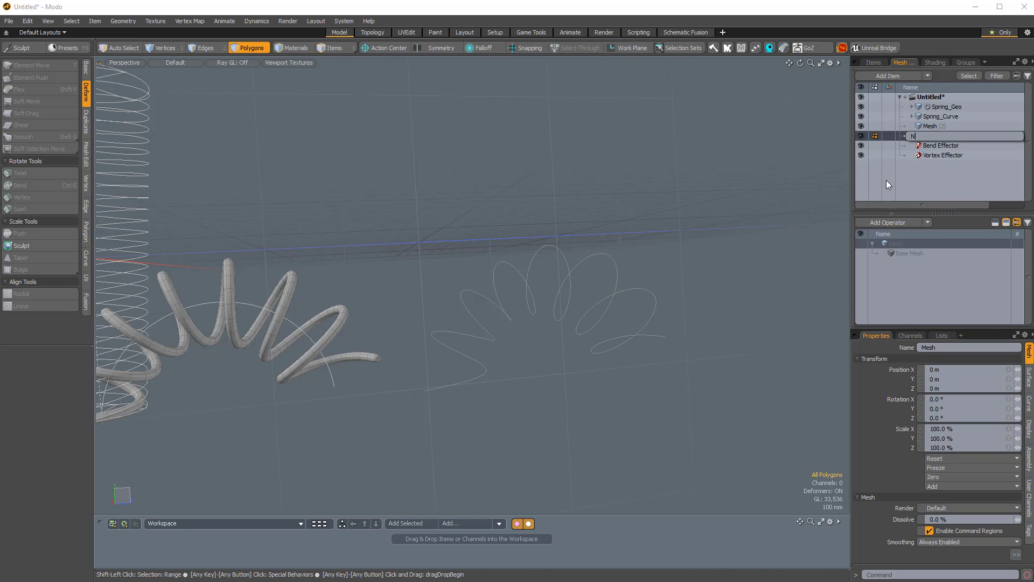
type("New_Geo")
key("Return")
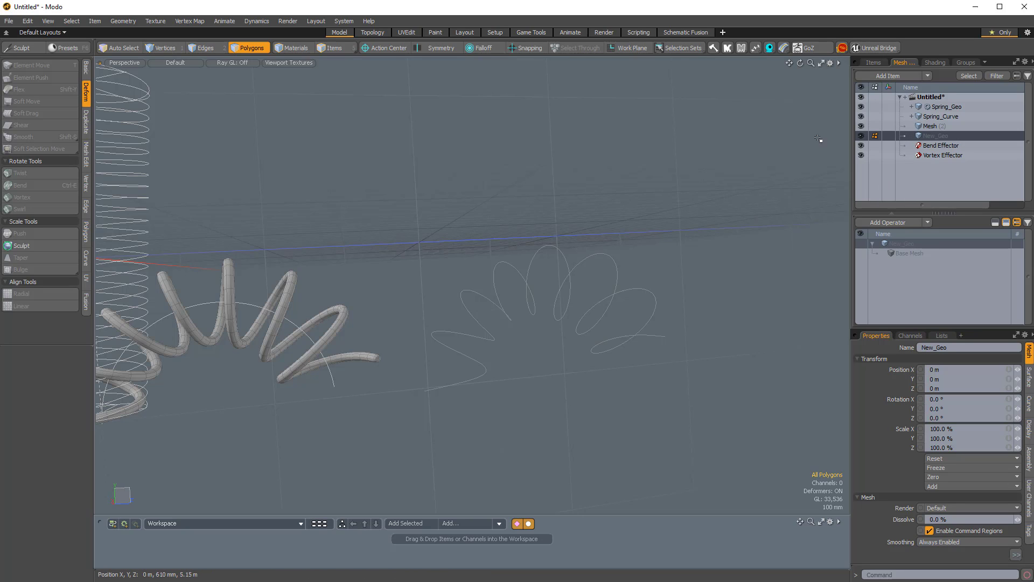
left_click(930, 126)
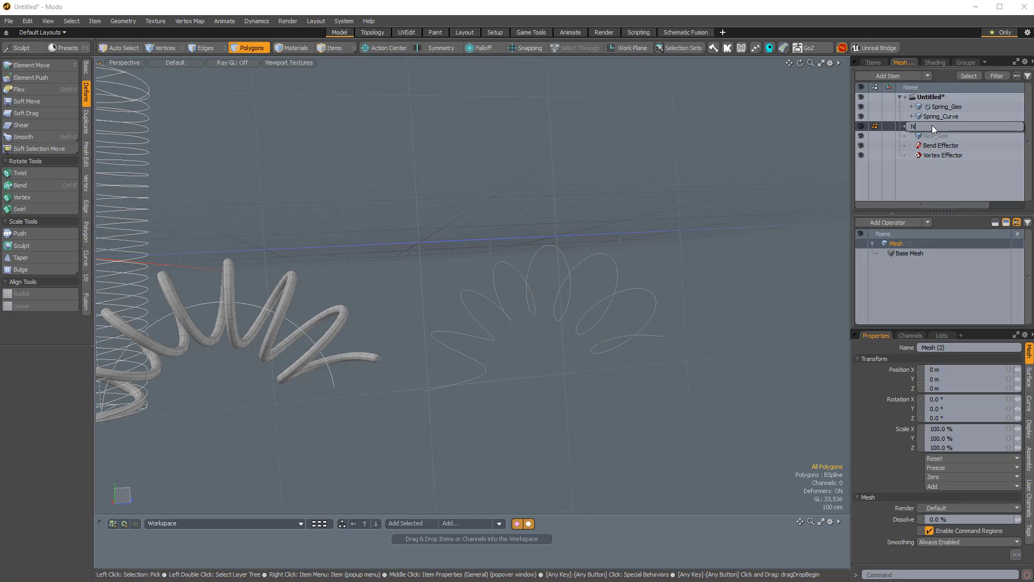
type("New_Curve")
key("Return")
Step: Create a 1 m unit cube at the origin in the New_Geo mesh
left_click(939, 136)
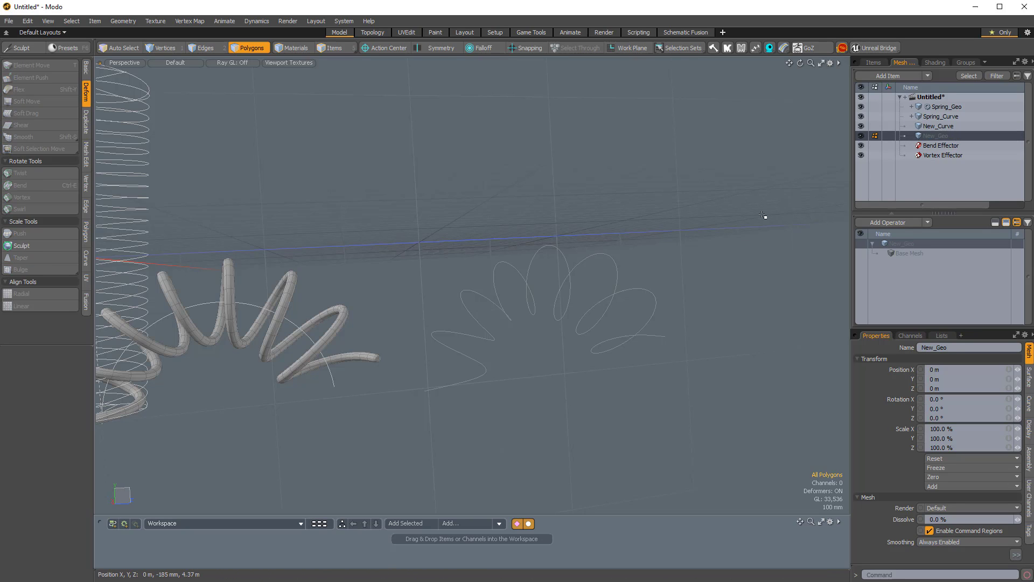
left_click_drag(719, 269, 653, 263, "alt")
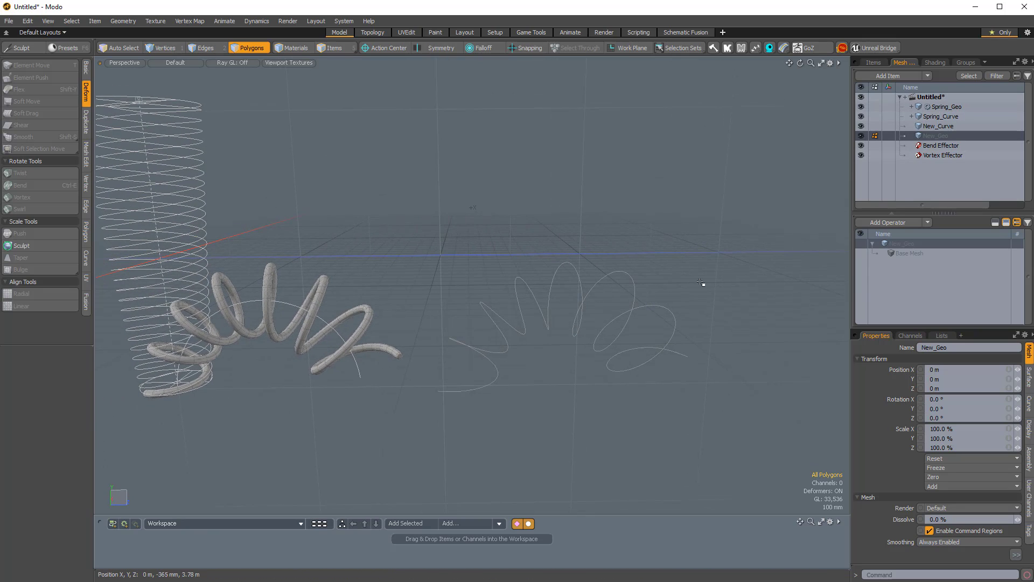
left_click_drag(704, 283, 609, 280, "alt")
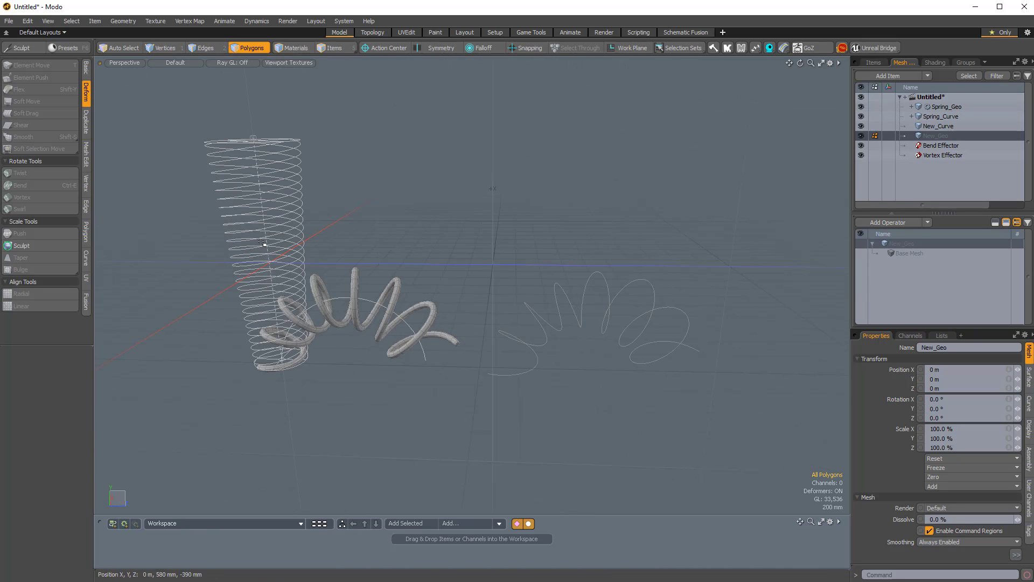
left_click_drag(431, 323, 448, 366, "alt")
left_click(86, 69)
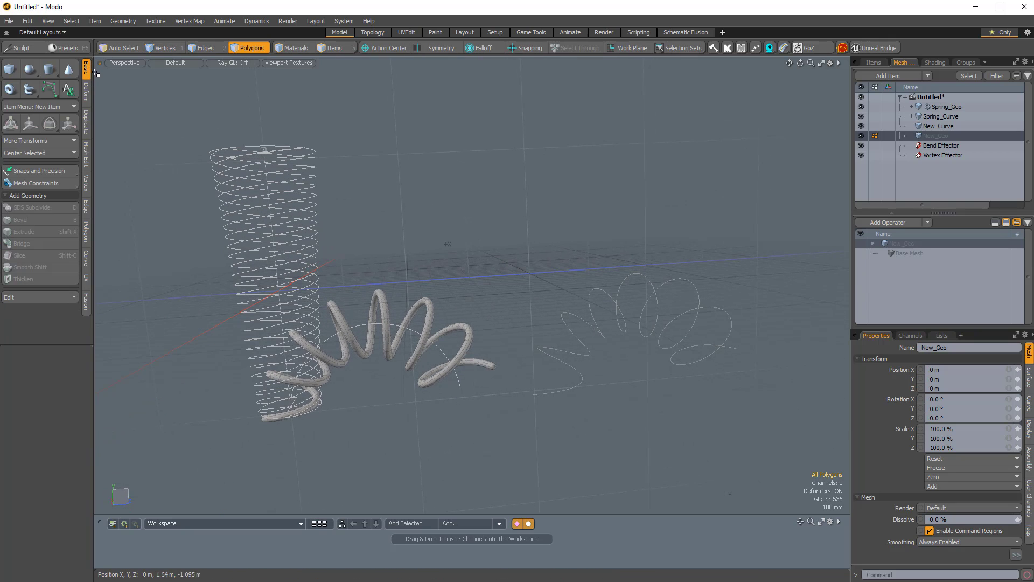
key("ctrl")
left_click(14, 72, "ctrl")
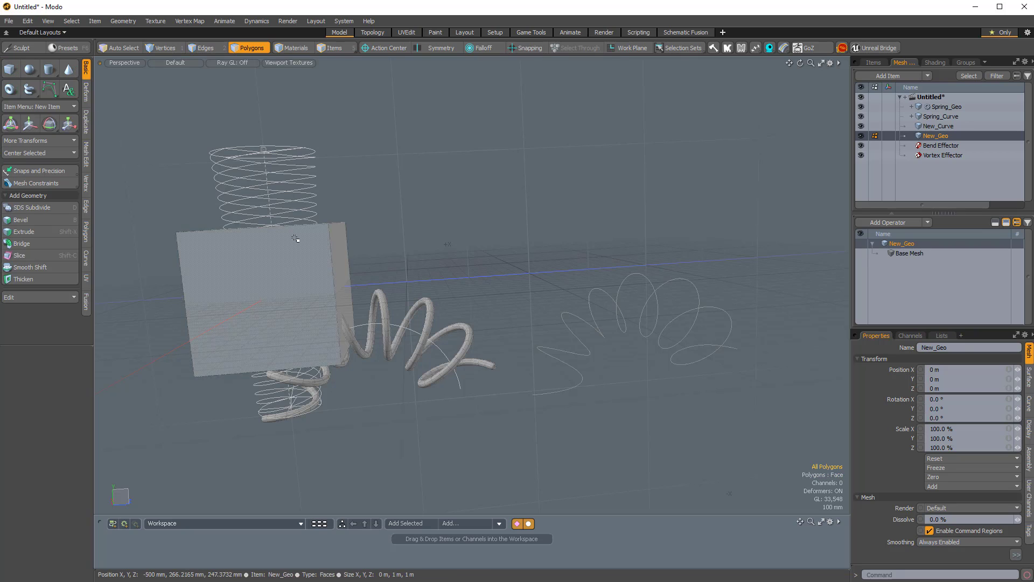
Step: Delete all of the cube's polygons except the top face, and select that remaining face
left_click_drag(296, 236, 489, 240, "alt")
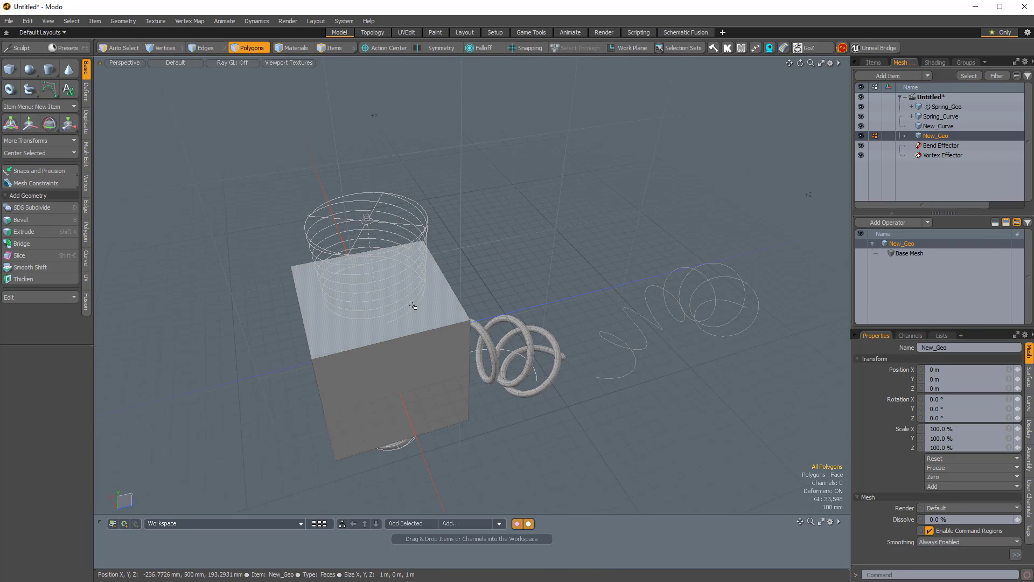
key("bracketleft")
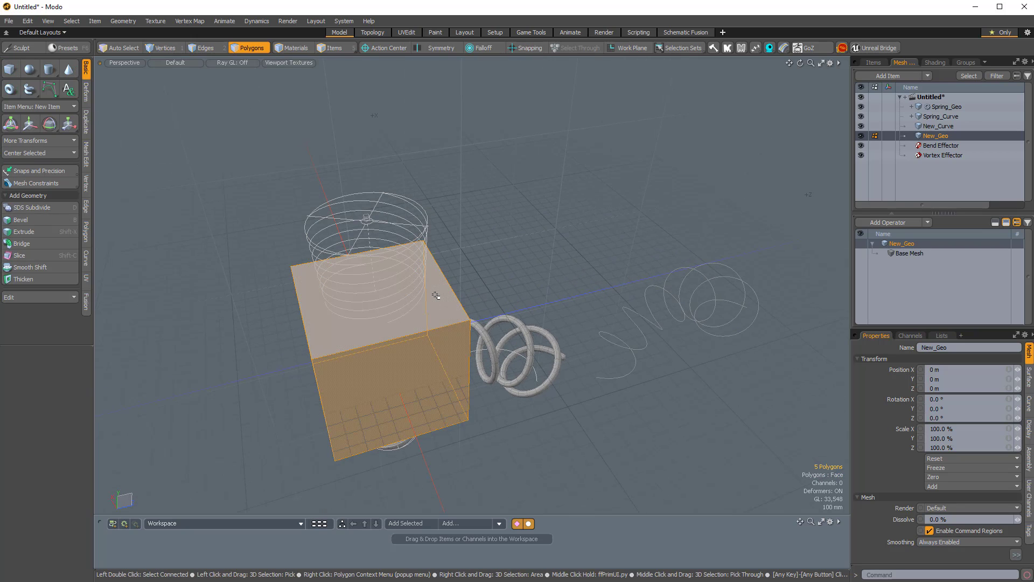
key("Delete")
left_click(399, 288)
Step: Scale the remaining polygon down equally in X and Z and center it at the origin
left_click_drag(511, 412, 567, 349, "alt")
key("r")
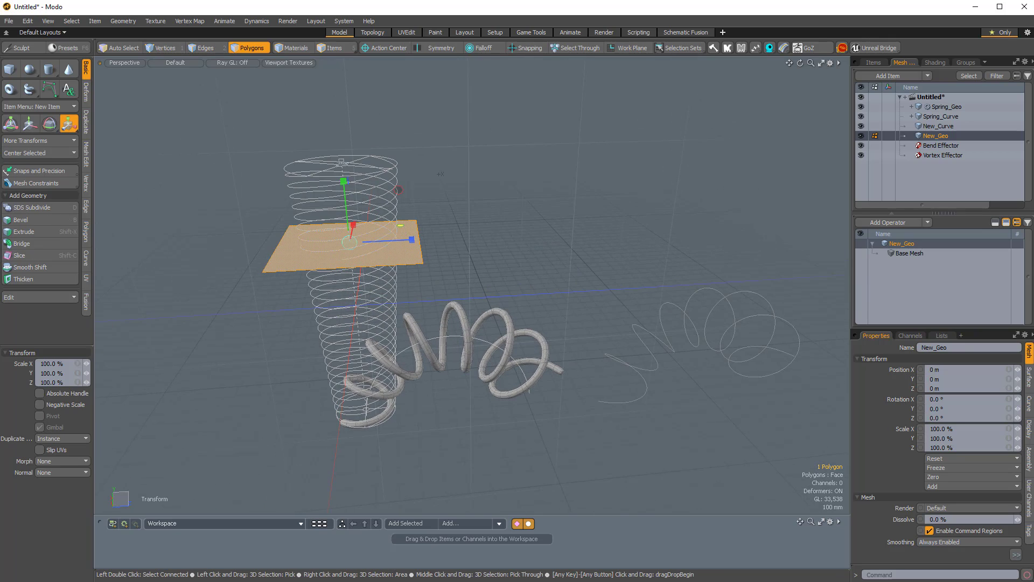
left_click_drag(401, 225, 366, 227)
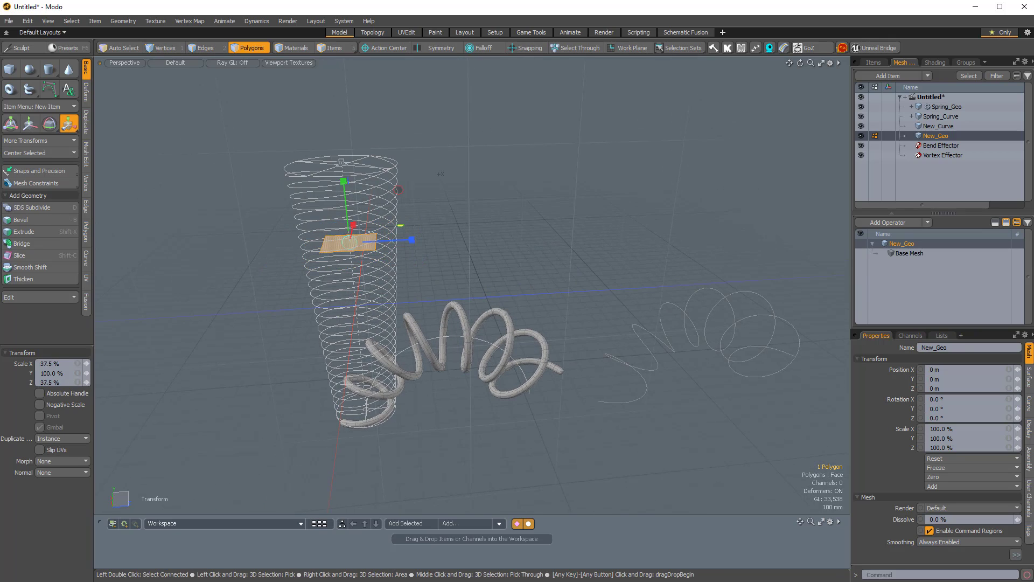
left_click(38, 152)
left_click(48, 168)
key("q")
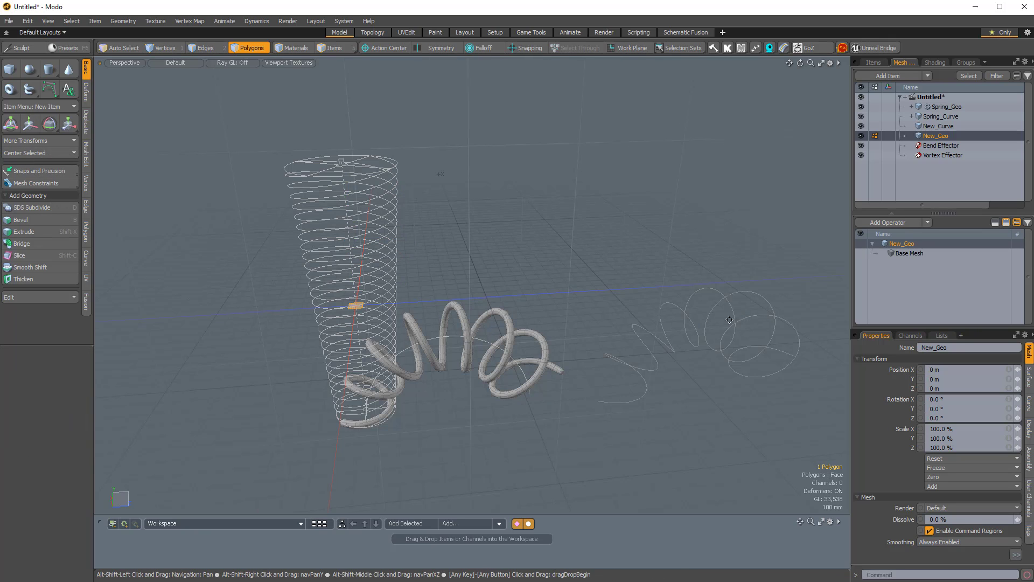
Step: Add a Curve Extrude mesh operation to New_Geo with New_Curve as its path
left_click_drag(759, 317, 718, 319, "alt")
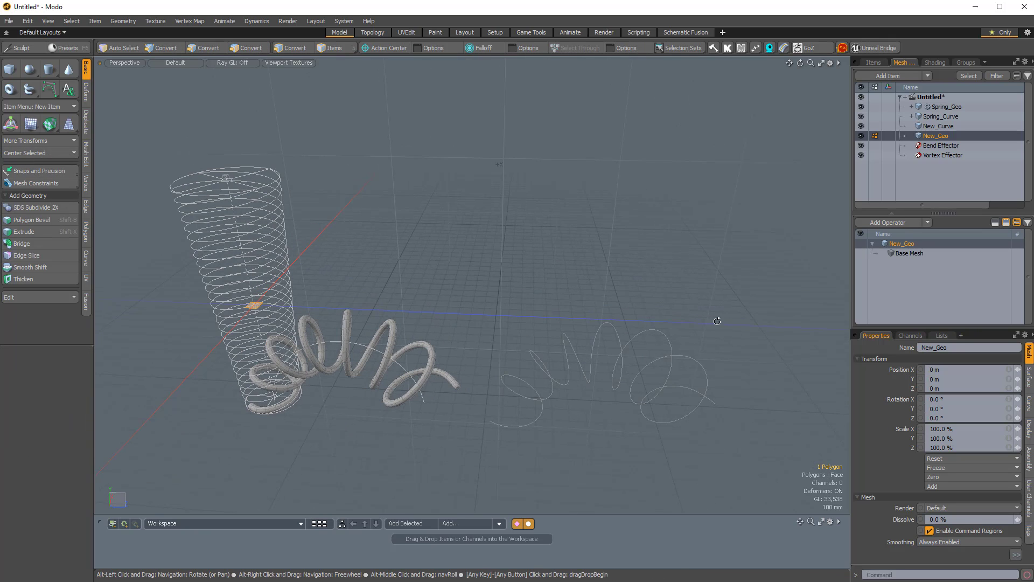
left_click(903, 222)
type("curve ex")
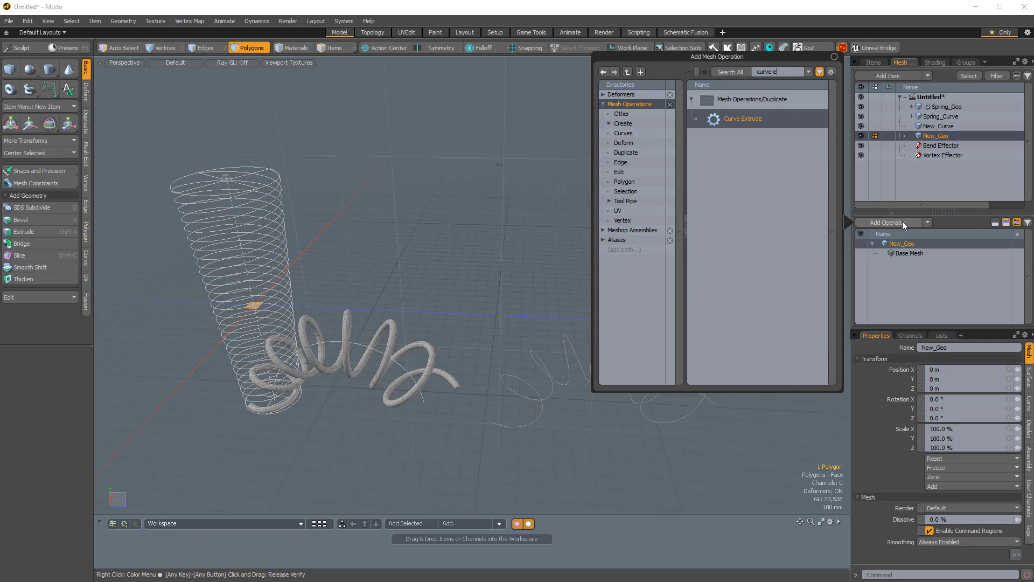
double_click(751, 120)
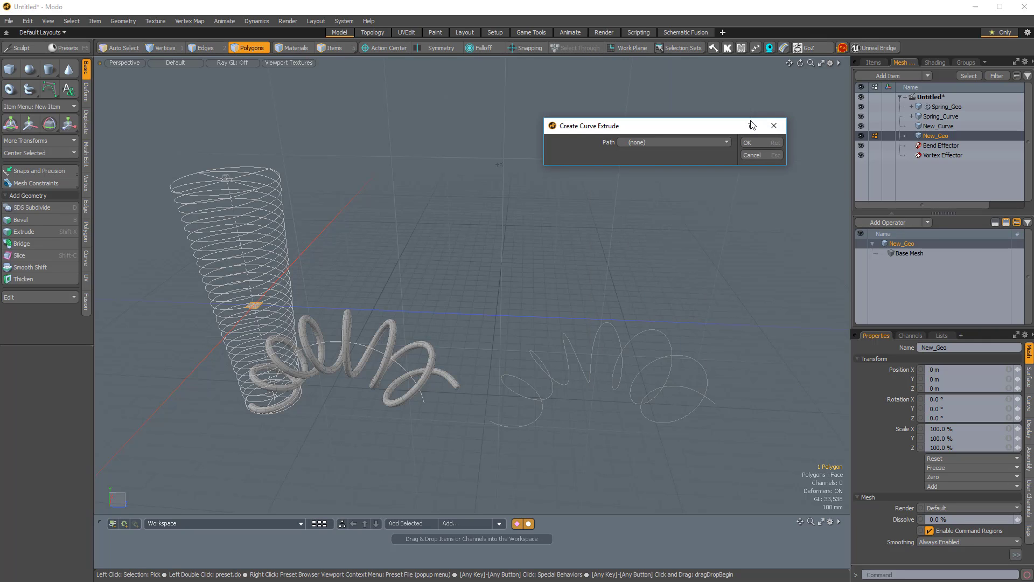
left_click(629, 141)
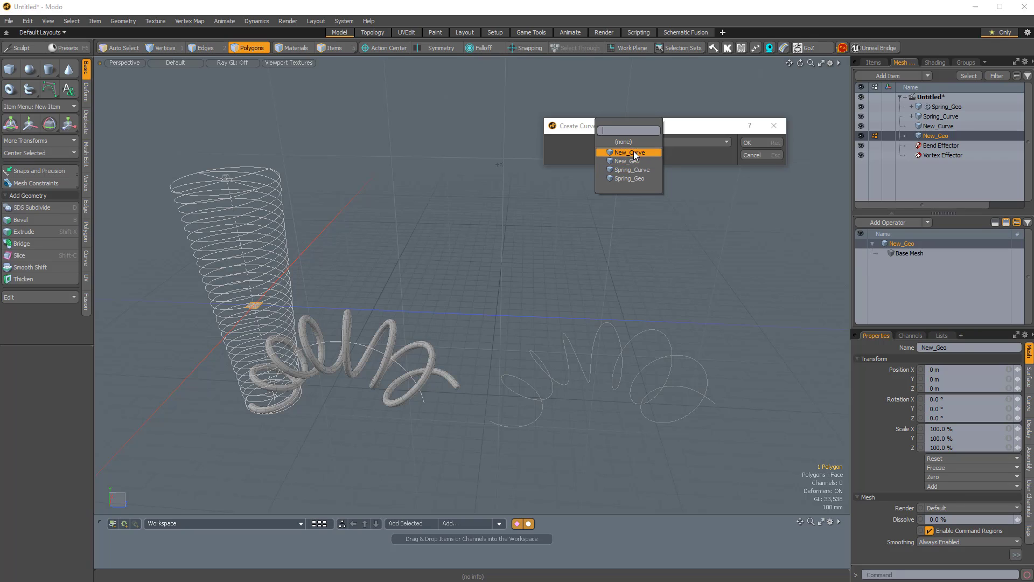
left_click(633, 153)
left_click(759, 142)
left_click_drag(592, 444, 530, 335, "alt")
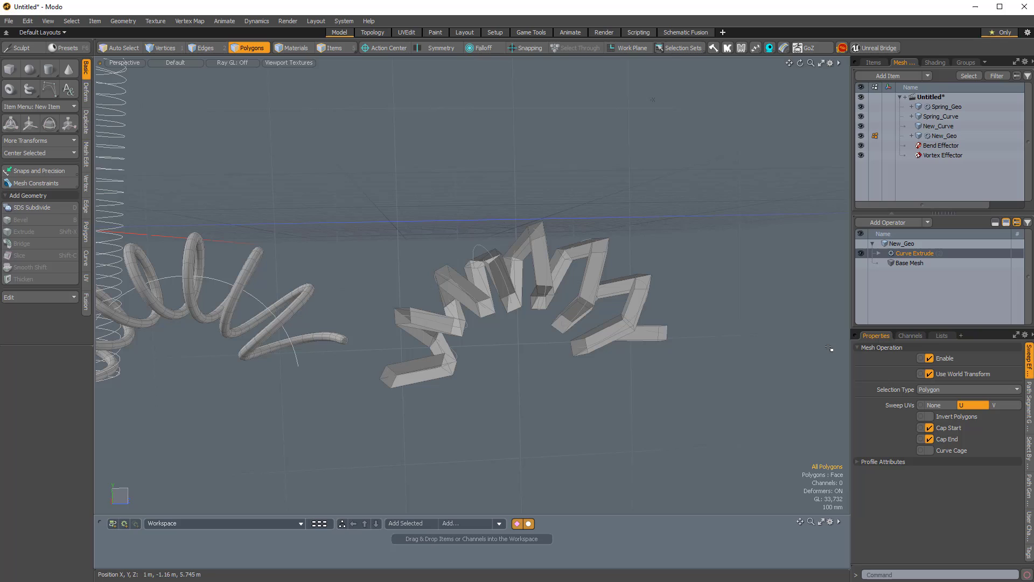
Step: Set the Steps of the Curve Extrude's Path Segment Generator to 128
left_click(881, 253)
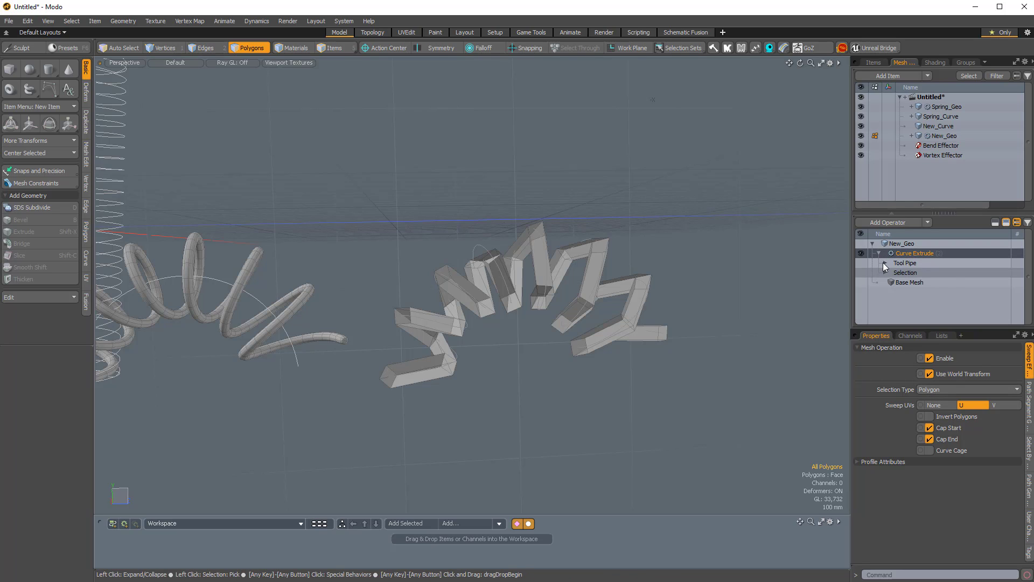
left_click(929, 273)
left_click(958, 358)
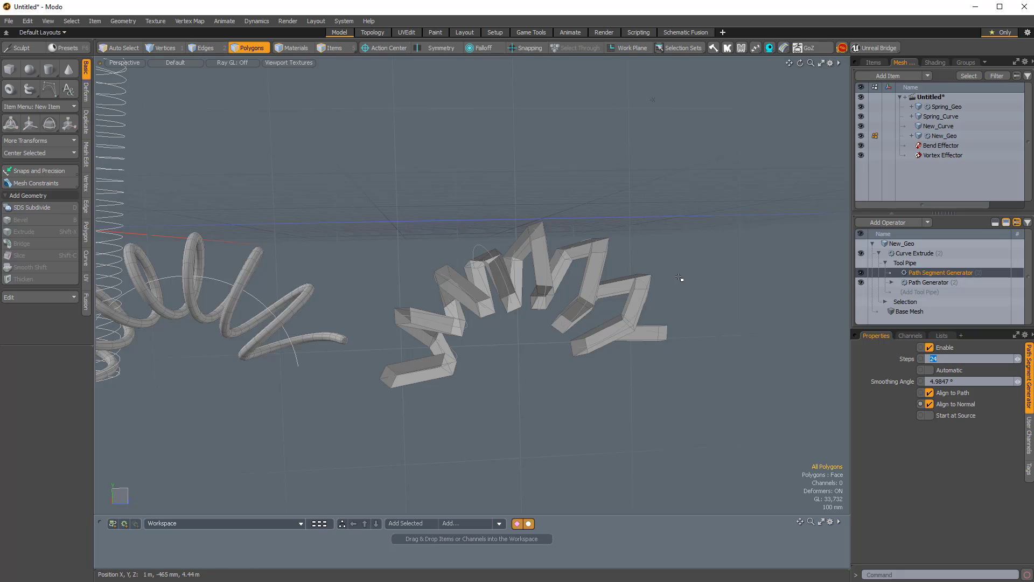
key("Return")
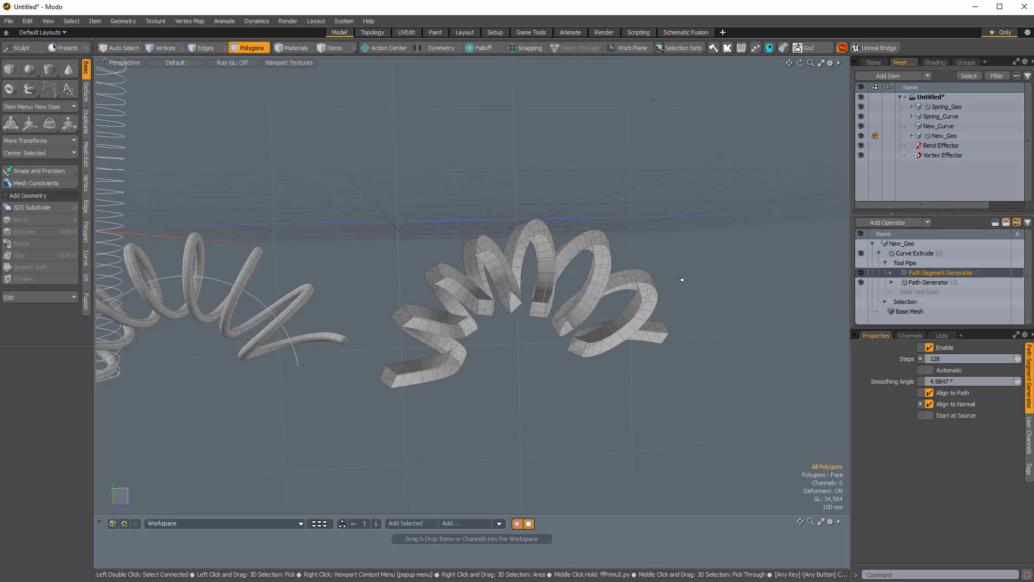
mouse_move(713, 271)
left_mouse_down("alt")
mouse_move(692, 273)
mouse_move(751, 283)
mouse_move(724, 274)
left_mouse_up("alt")
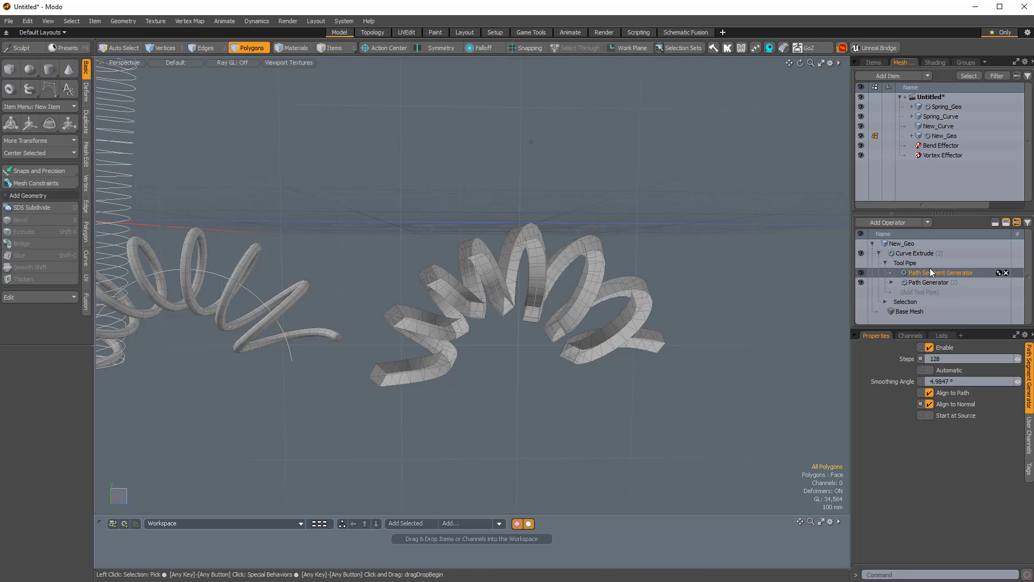
Step: Enable Invert Polygons on the Curve Extrude operation
left_click(913, 253)
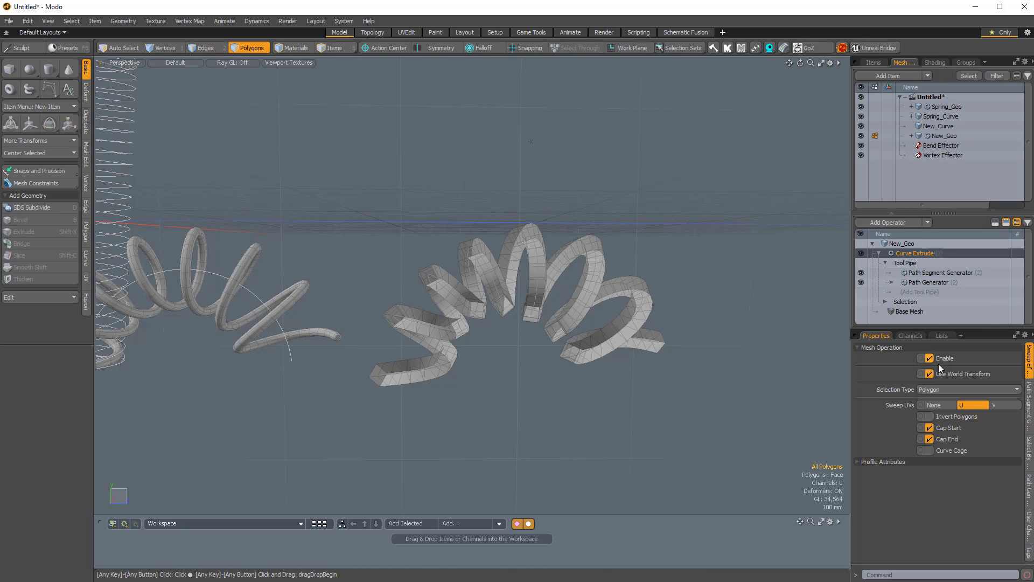
left_click(929, 415)
left_click_drag(715, 406, 507, 357, "alt")
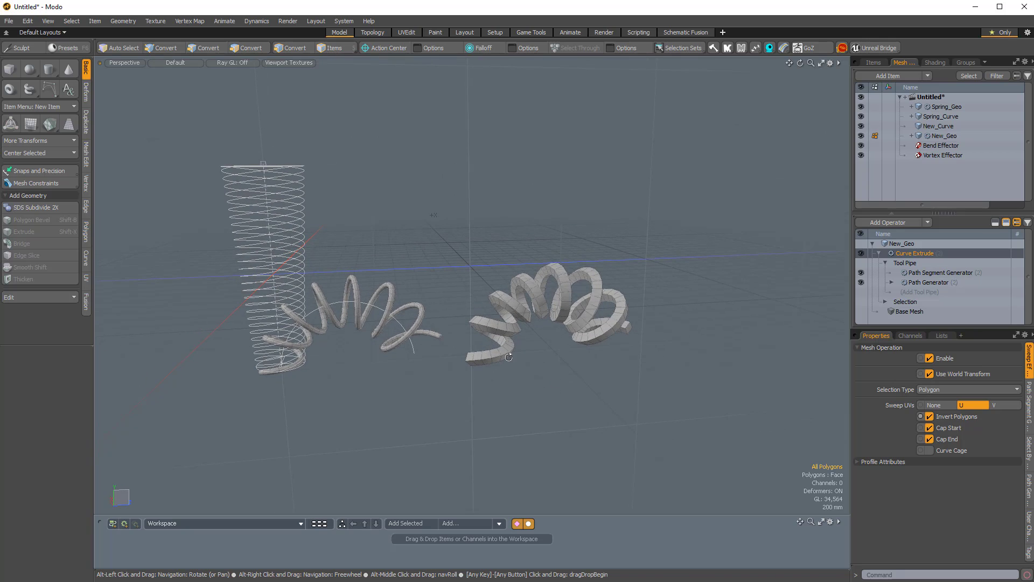
Step: Scale the profile polygon in New_Geo's Base Mesh uniformly to 62.5 % to thin the extruded spring
left_click(942, 135)
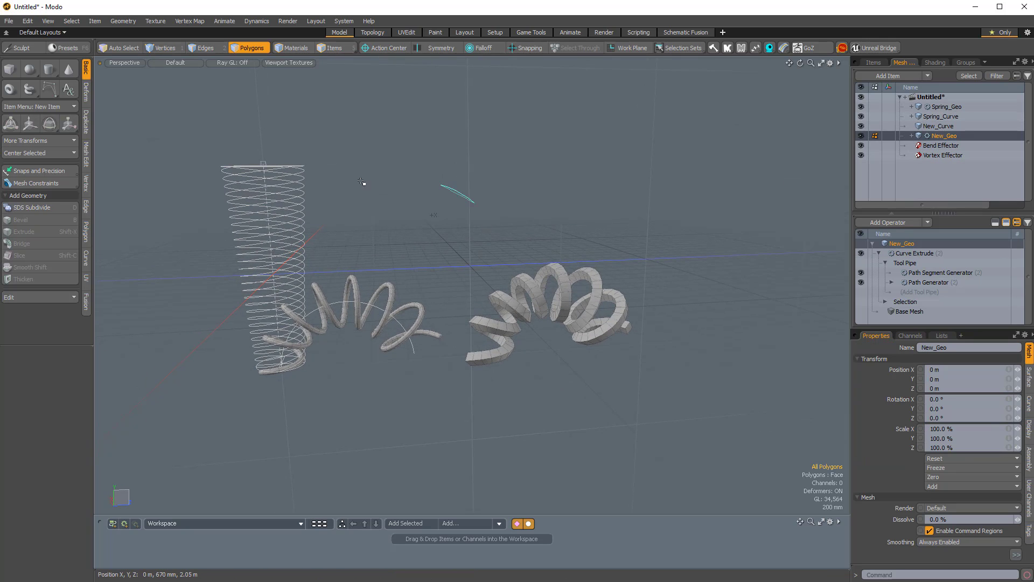
left_click(909, 312)
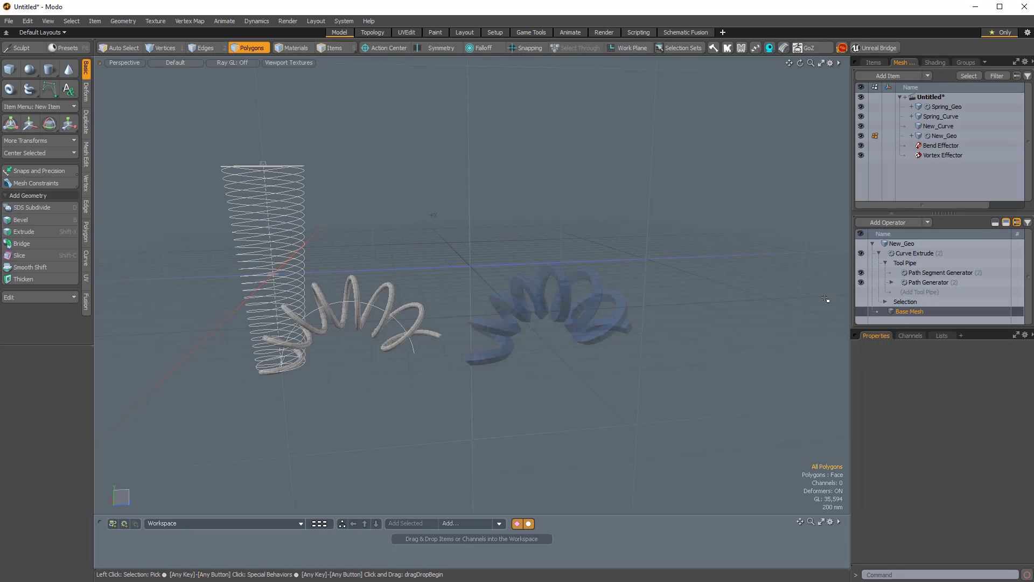
left_click(273, 274)
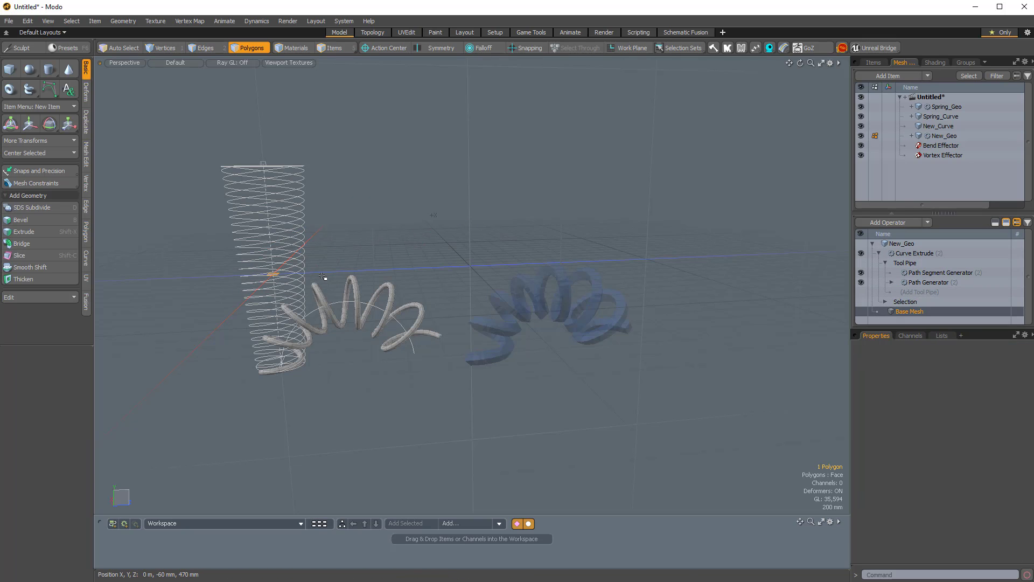
key("r")
left_click_drag(274, 275, 247, 275)
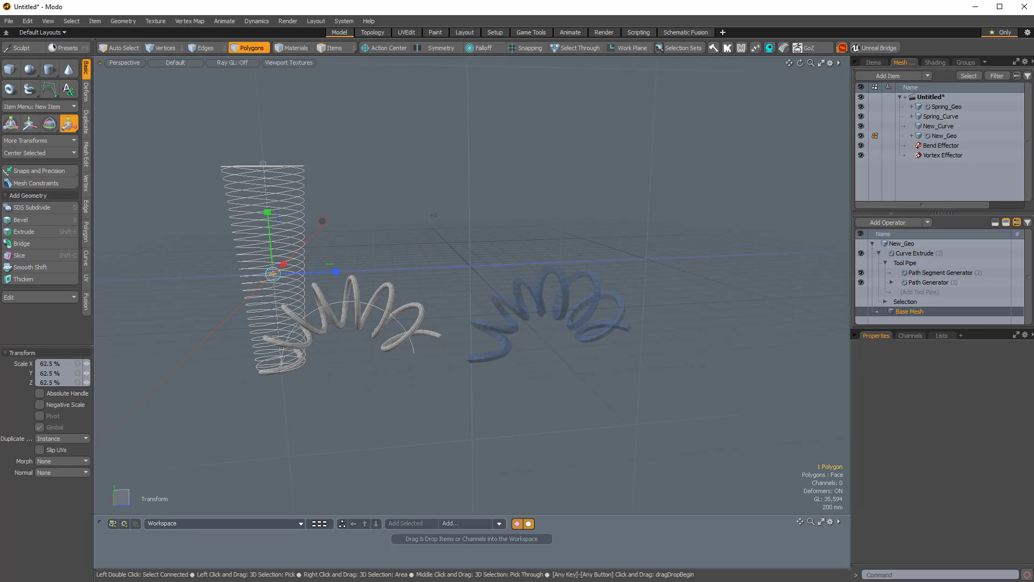
mouse_move(587, 368)
left_mouse_down("alt")
mouse_move(559, 341)
mouse_move(605, 334)
mouse_move(750, 358)
mouse_move(792, 335)
mouse_move(655, 365)
mouse_move(515, 281)
mouse_move(331, 325)
mouse_move(697, 415)
mouse_move(517, 284)
mouse_move(580, 316)
mouse_move(637, 404)
mouse_move(599, 327)
mouse_move(572, 365)
left_mouse_up("alt")
left_click(910, 322)
scroll(584, 358, "up", 5)
scroll(584, 358, "down", 4)
key("space")
scroll(572, 365, "down", 3, "alt")
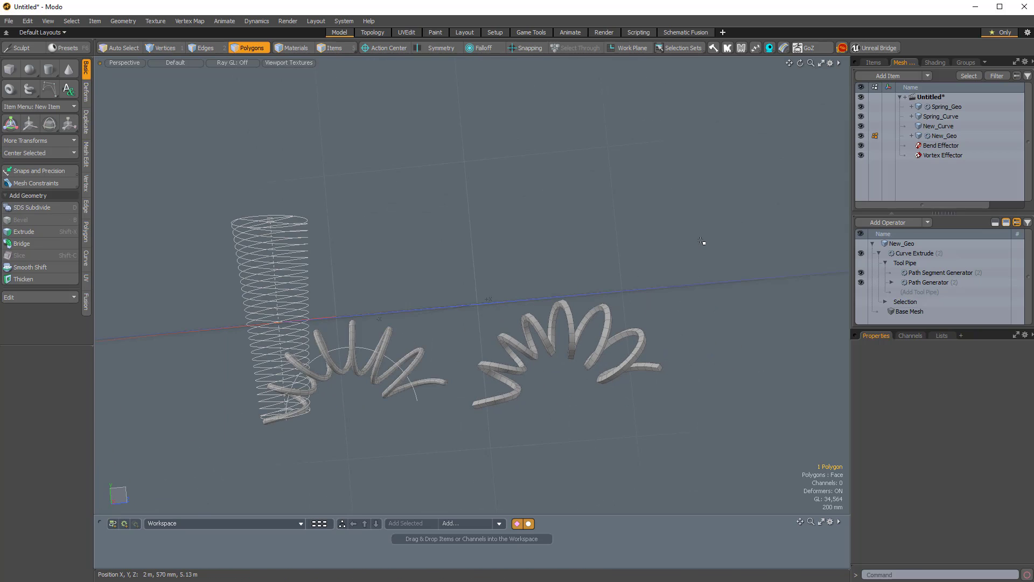